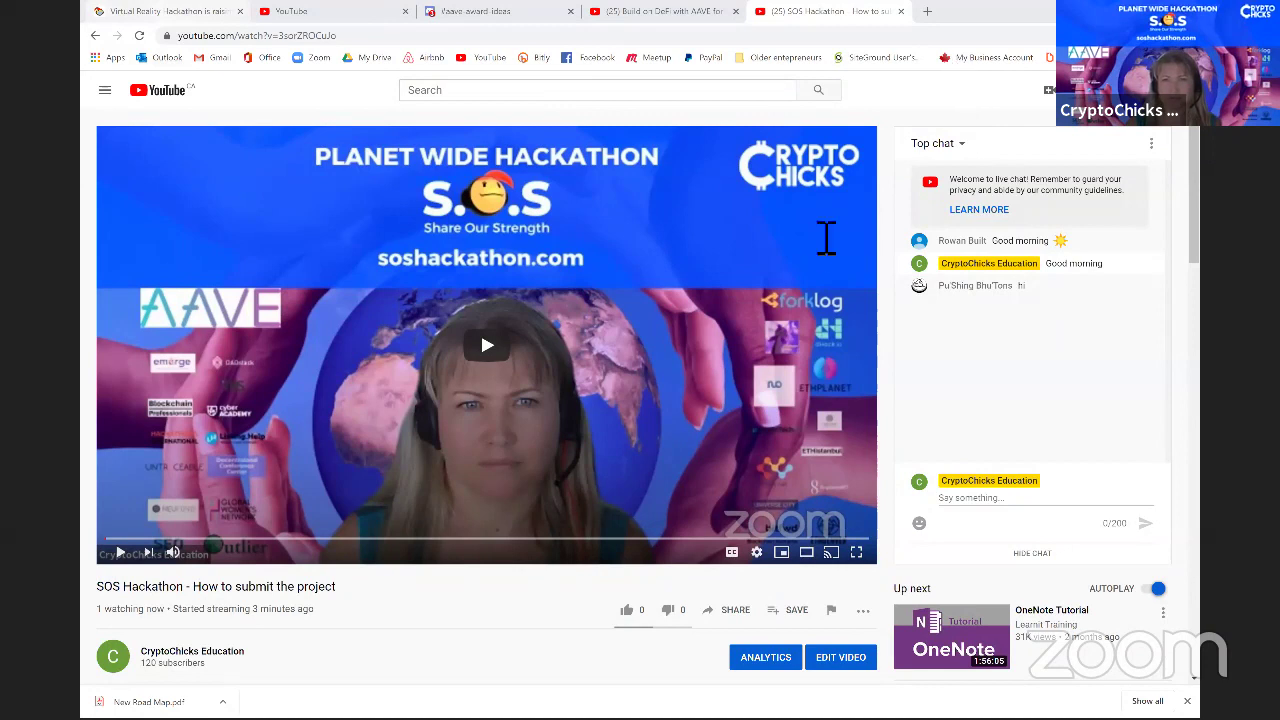
Switch to the soshackathon.com site and find the Rules, Tracks, Awards and Submissions section.
{"action": "left_click", "coordinate": [168, 12]}
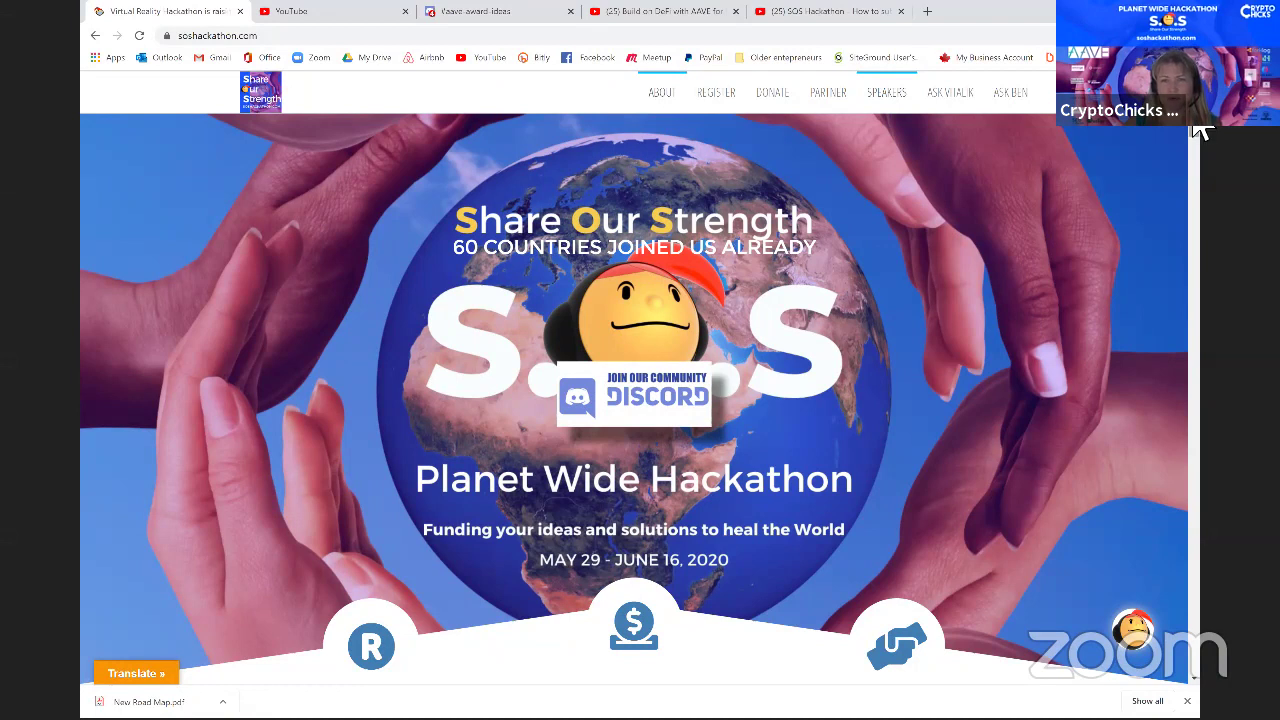
{"action": "scroll", "coordinate": [1195, 124], "scroll_direction": "down", "scroll_amount": 1}
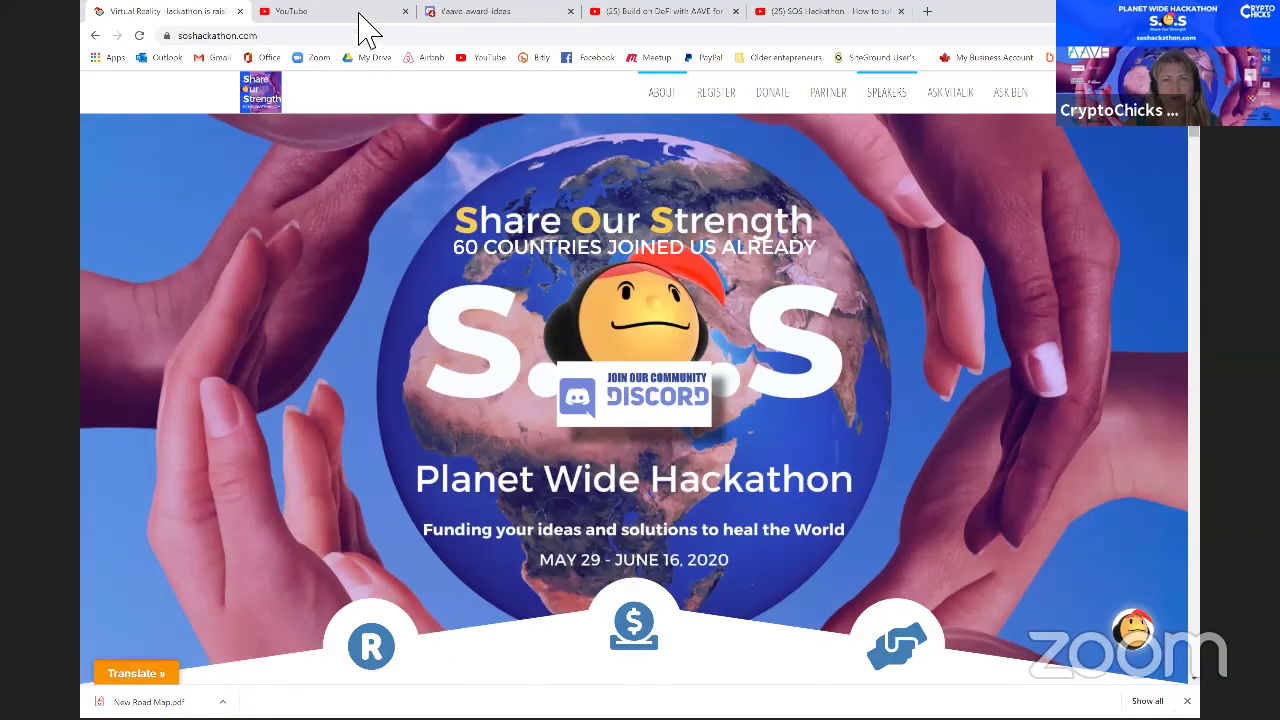
{"action": "scroll", "coordinate": [609, 109], "scroll_direction": "up", "scroll_amount": 1}
{"action": "left_click_drag", "start_coordinate": [1190, 124], "coordinate": [1191, 125]}
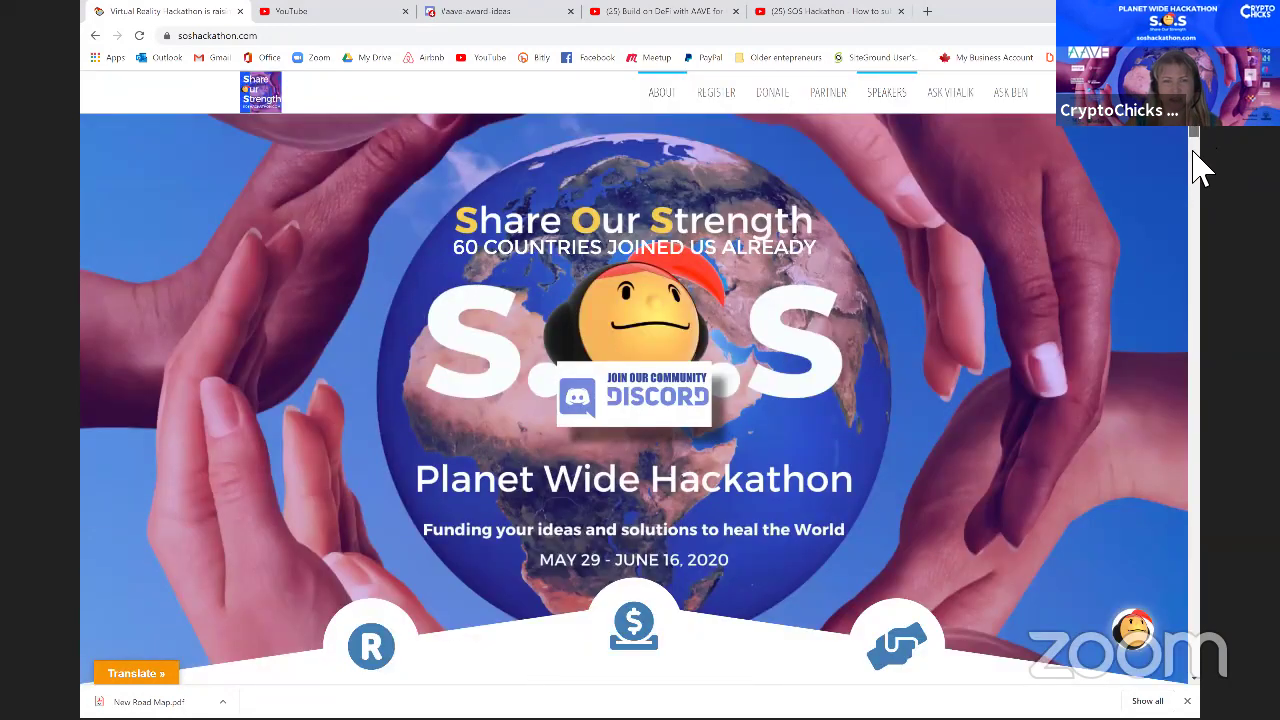
{"action": "scroll", "coordinate": [1185, 230], "scroll_direction": "down", "scroll_amount": 10}
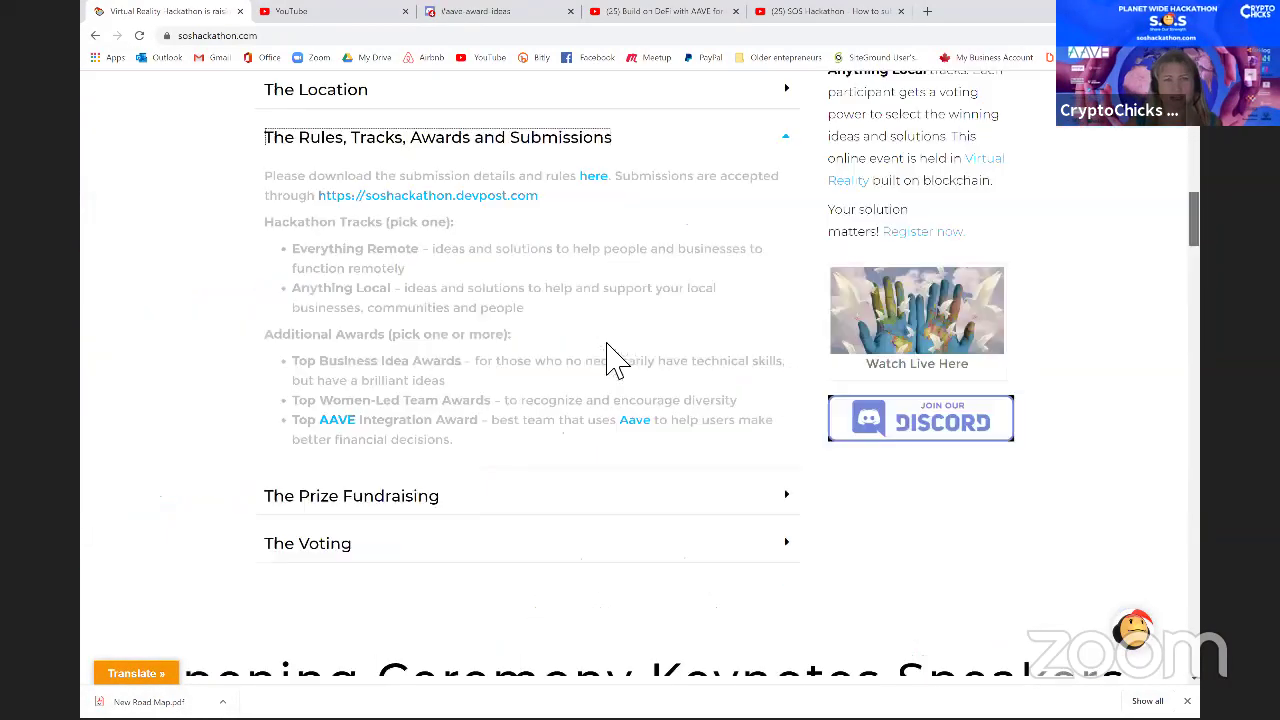
{"action": "scroll", "coordinate": [652, 287], "scroll_direction": "up", "scroll_amount": 2}
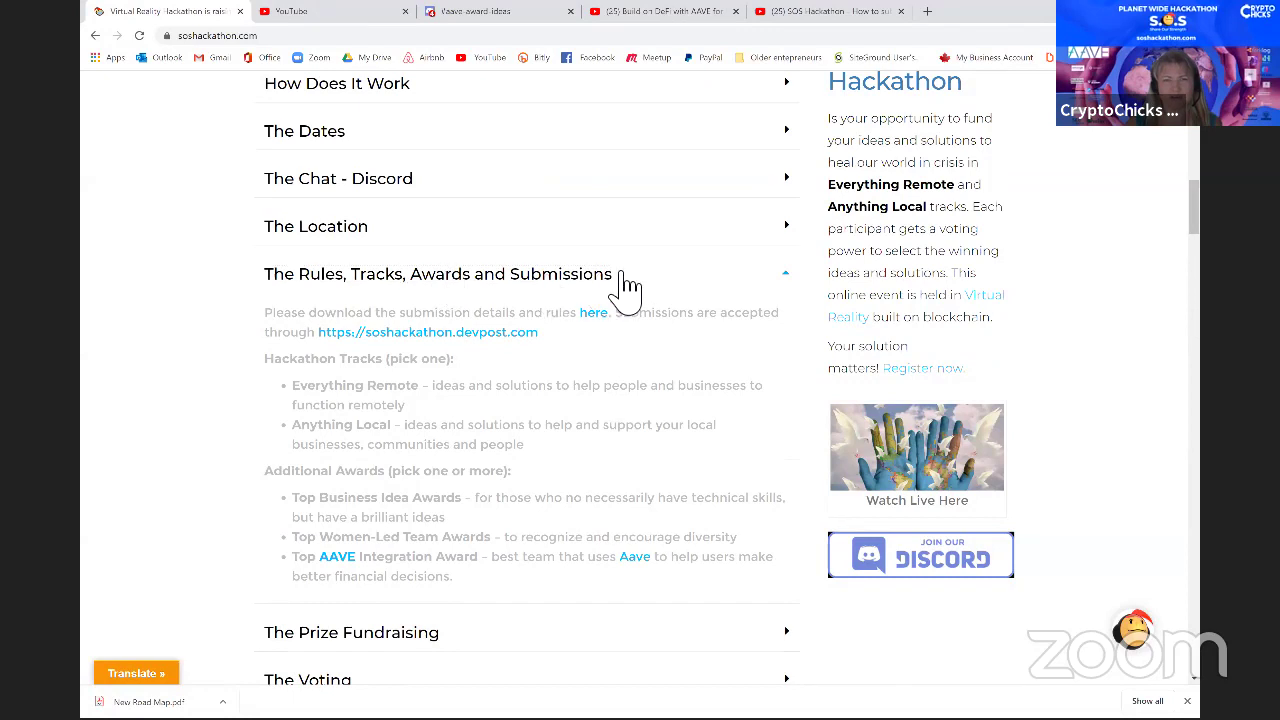
{"action": "left_click", "coordinate": [623, 281]}
{"action": "left_click", "coordinate": [625, 283]}
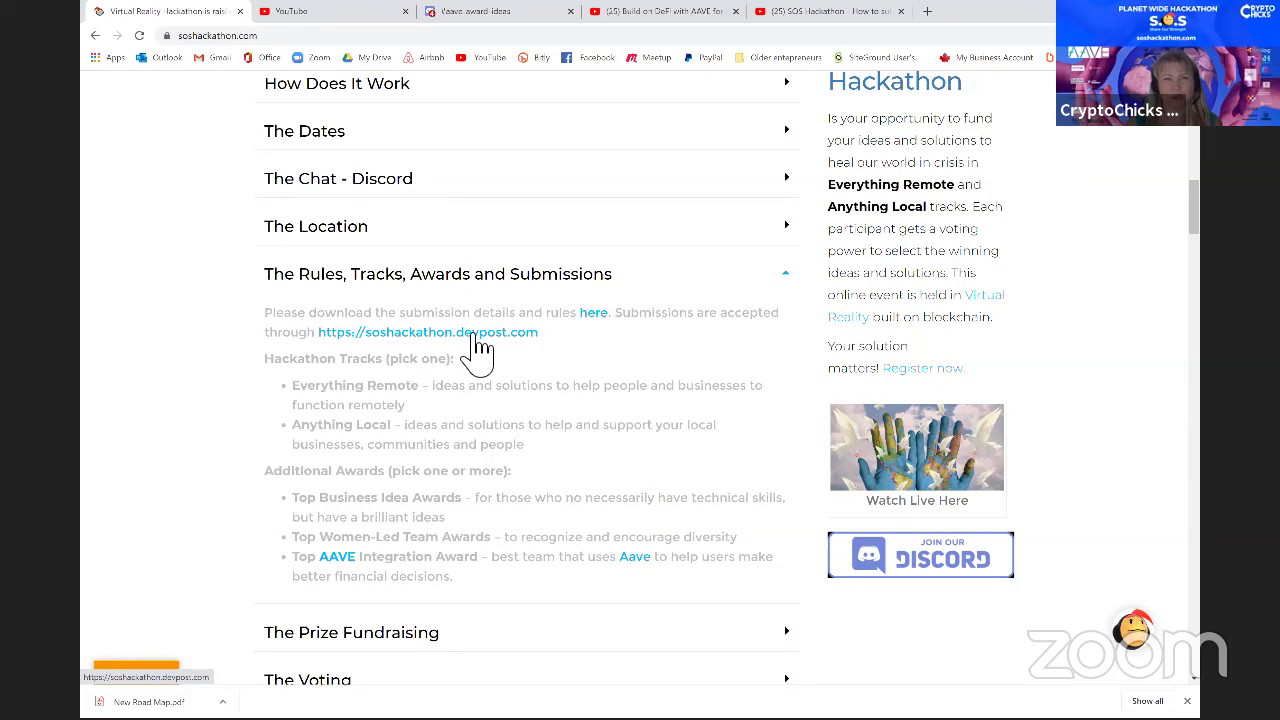
Open the soshackathon.devpost.com submission link in a new tab and log in to Devpost with the Google account.
{"action": "right_click", "coordinate": [470, 334]}
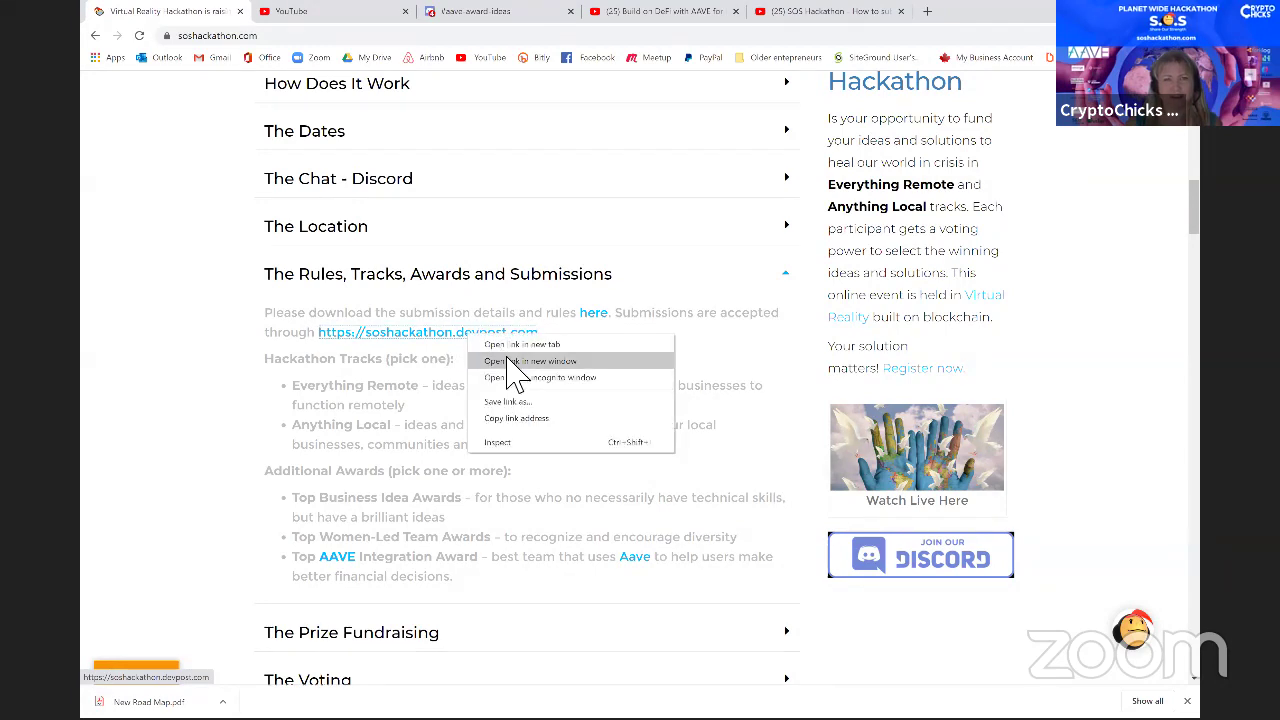
{"action": "left_click", "coordinate": [507, 358]}
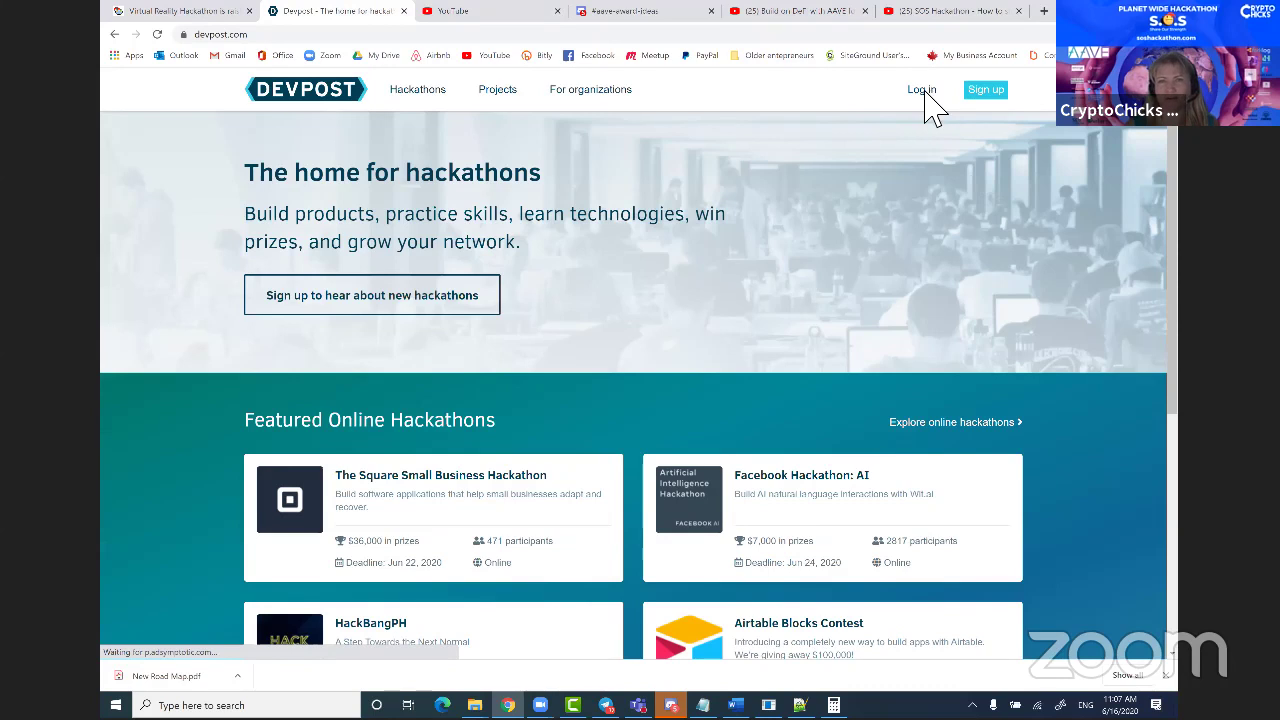
{"action": "left_click", "coordinate": [921, 90]}
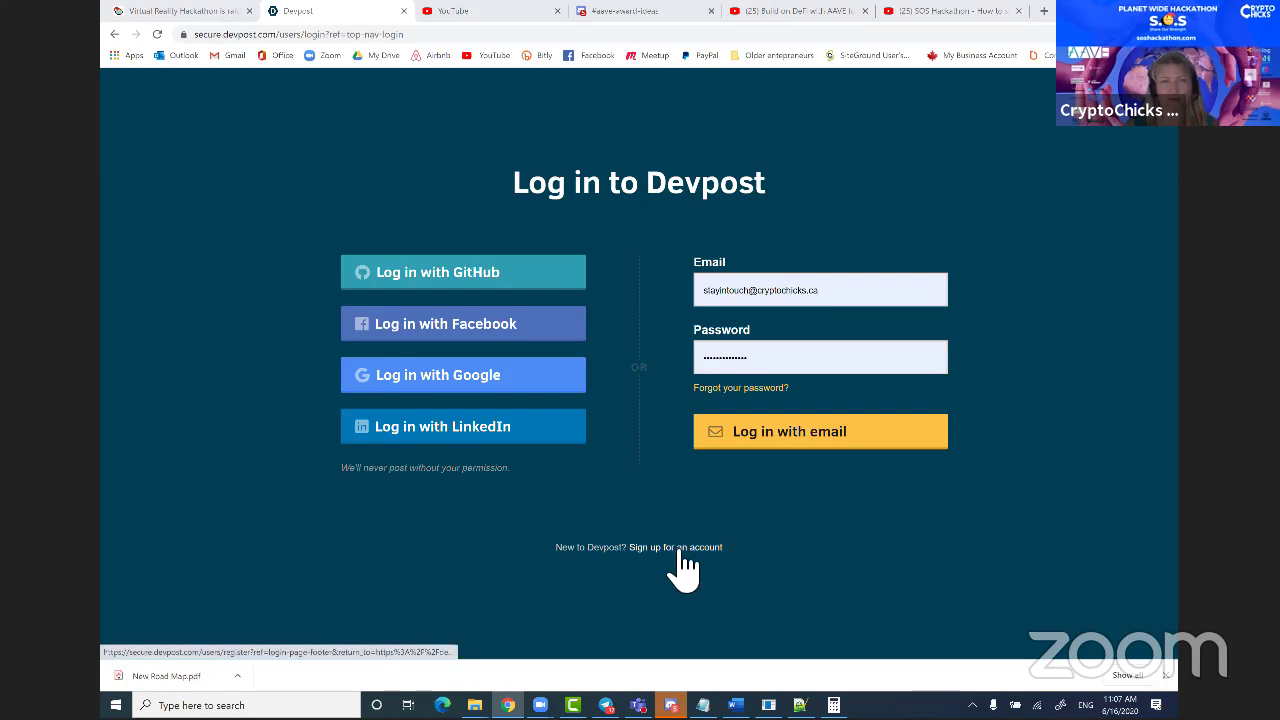
{"action": "left_click", "coordinate": [470, 380]}
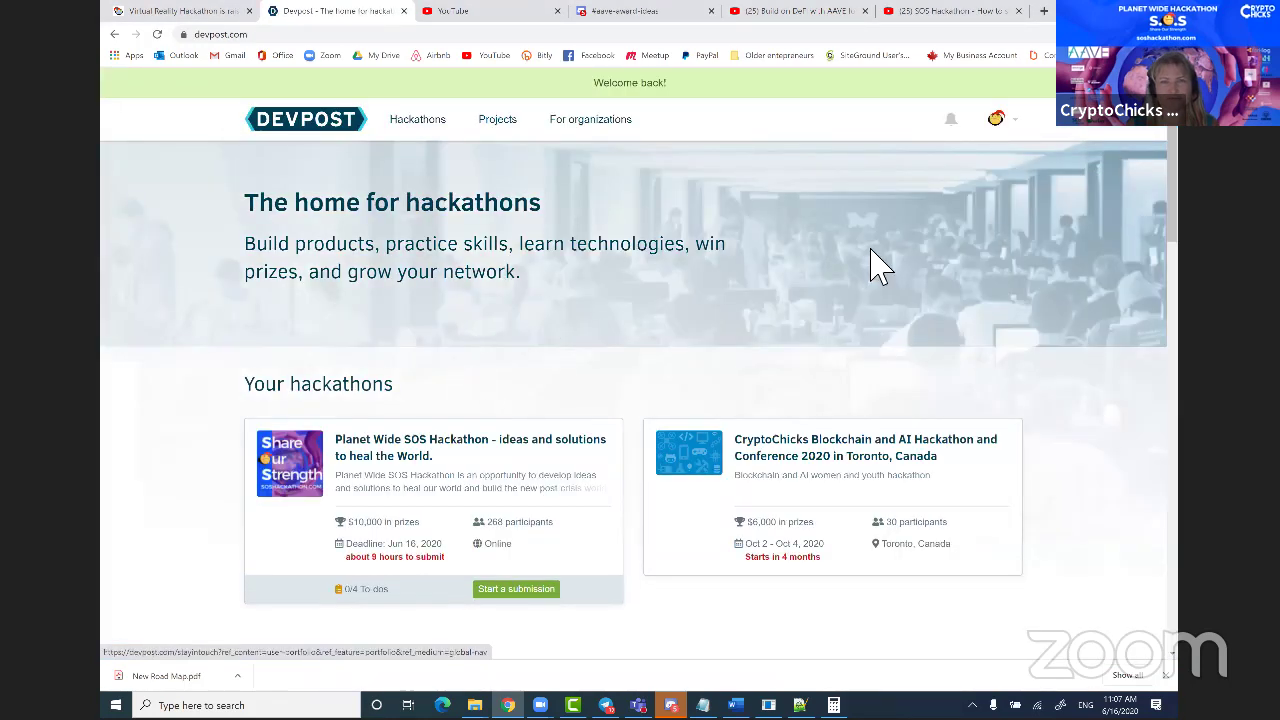
Open the Planet Wide SOS Hackathon from the account's hackathons and begin a submission with a new project.
{"action": "left_click", "coordinate": [498, 445]}
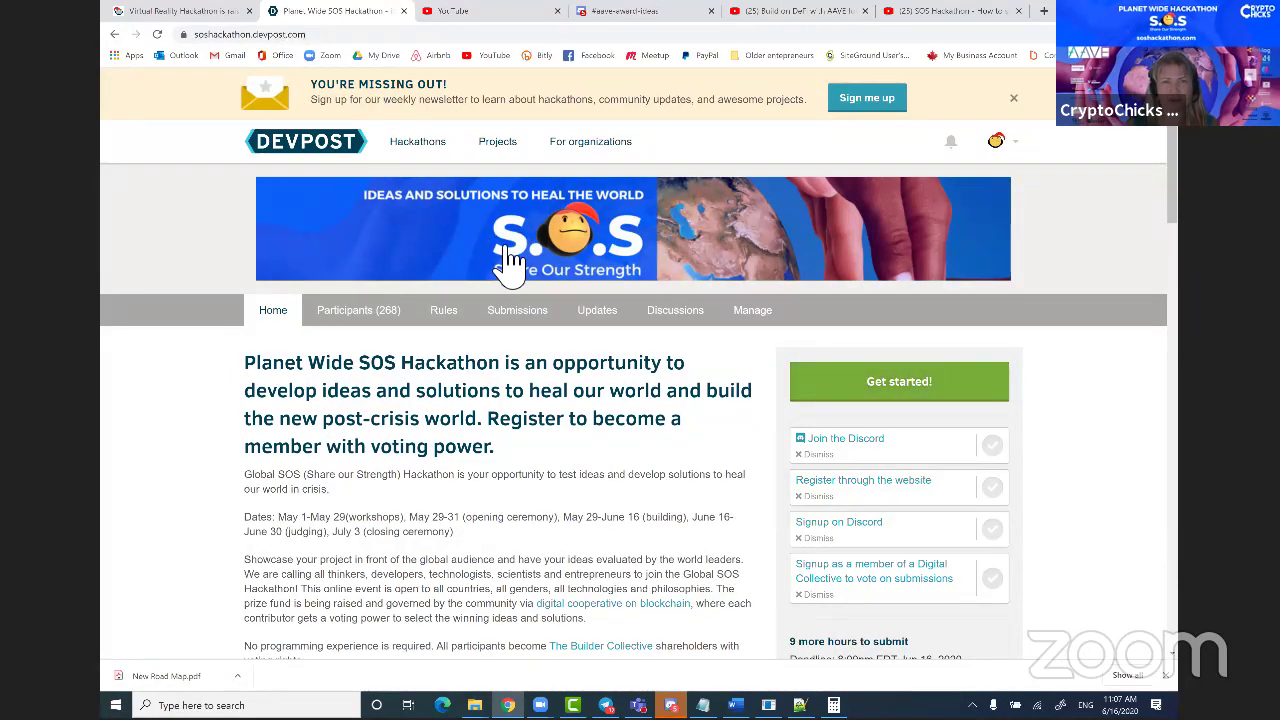
{"action": "left_click", "coordinate": [918, 404]}
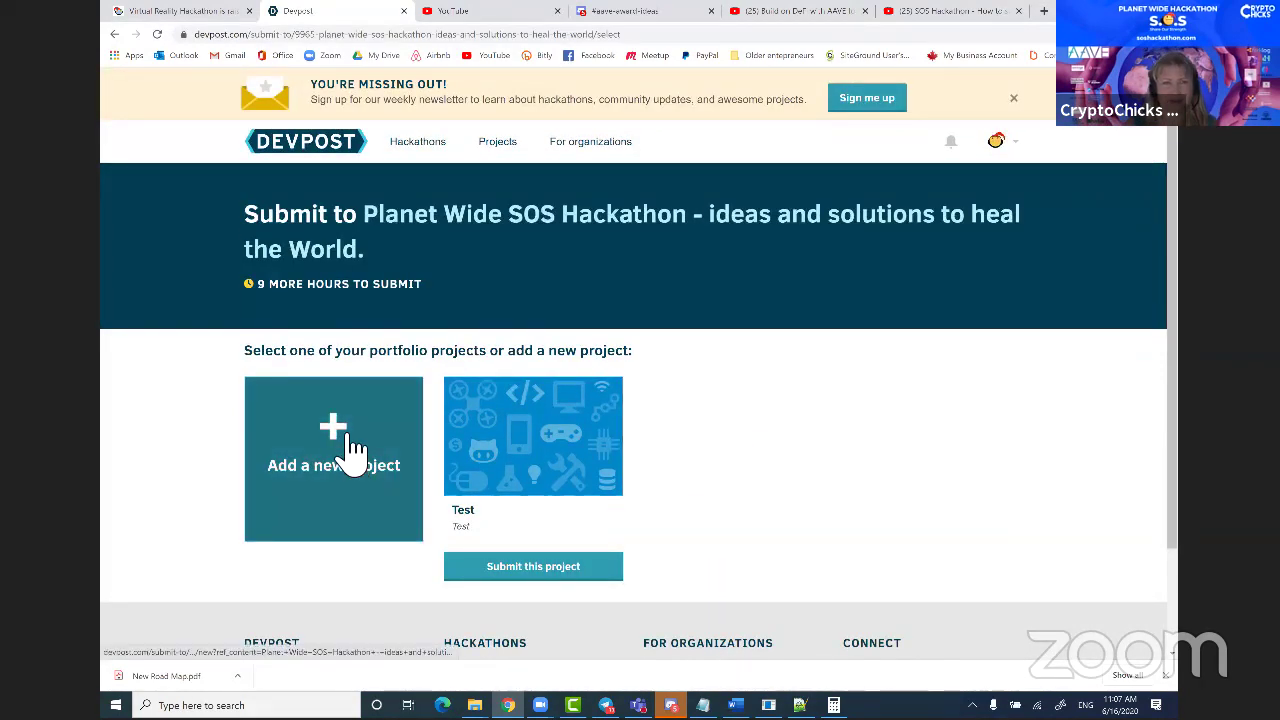
{"action": "left_click", "coordinate": [350, 447]}
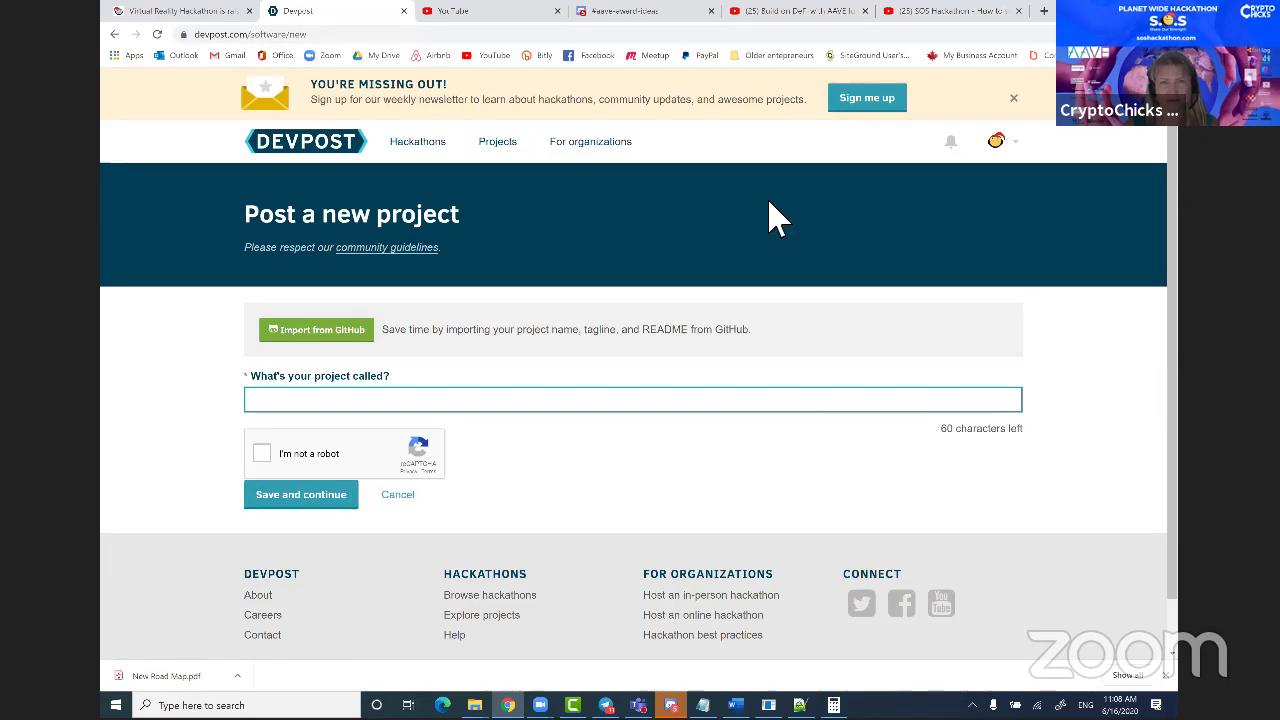
Name the new project Test, complete the robot check, and save to continue to the full project form.
{"action": "left_click", "coordinate": [251, 470]}
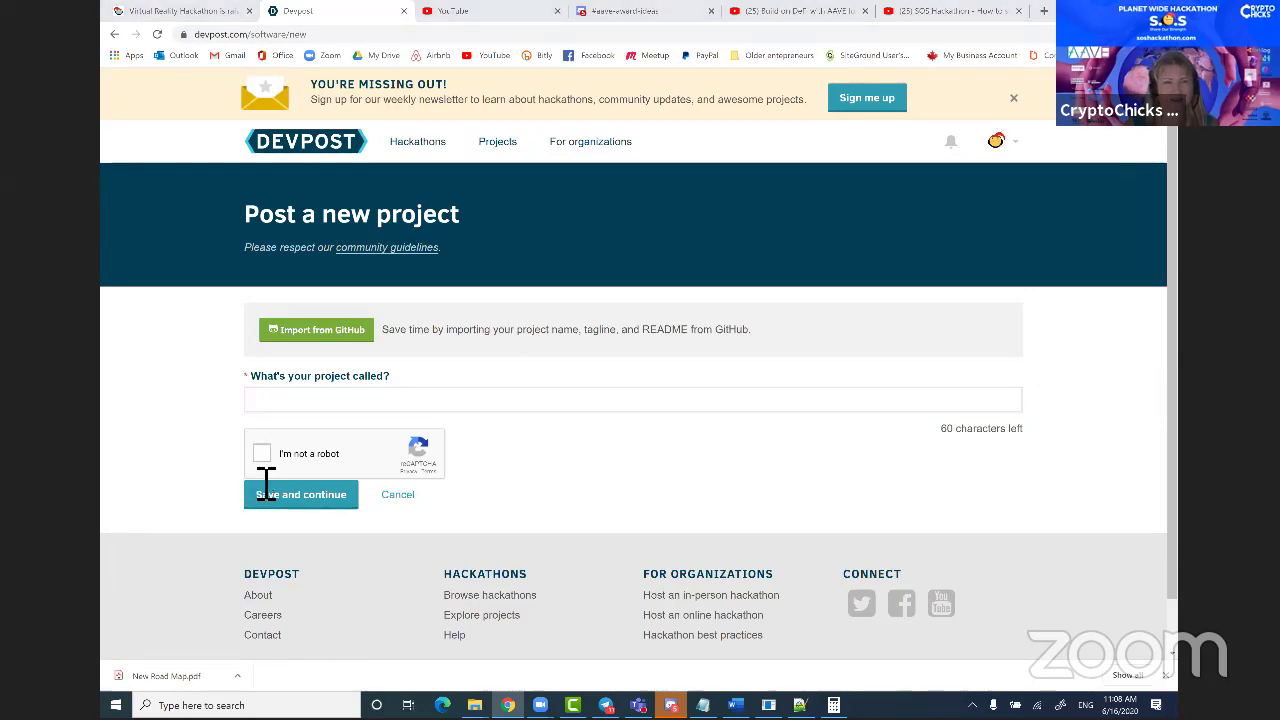
{"action": "left_click", "coordinate": [265, 399]}
{"action": "left_click", "coordinate": [276, 430]}
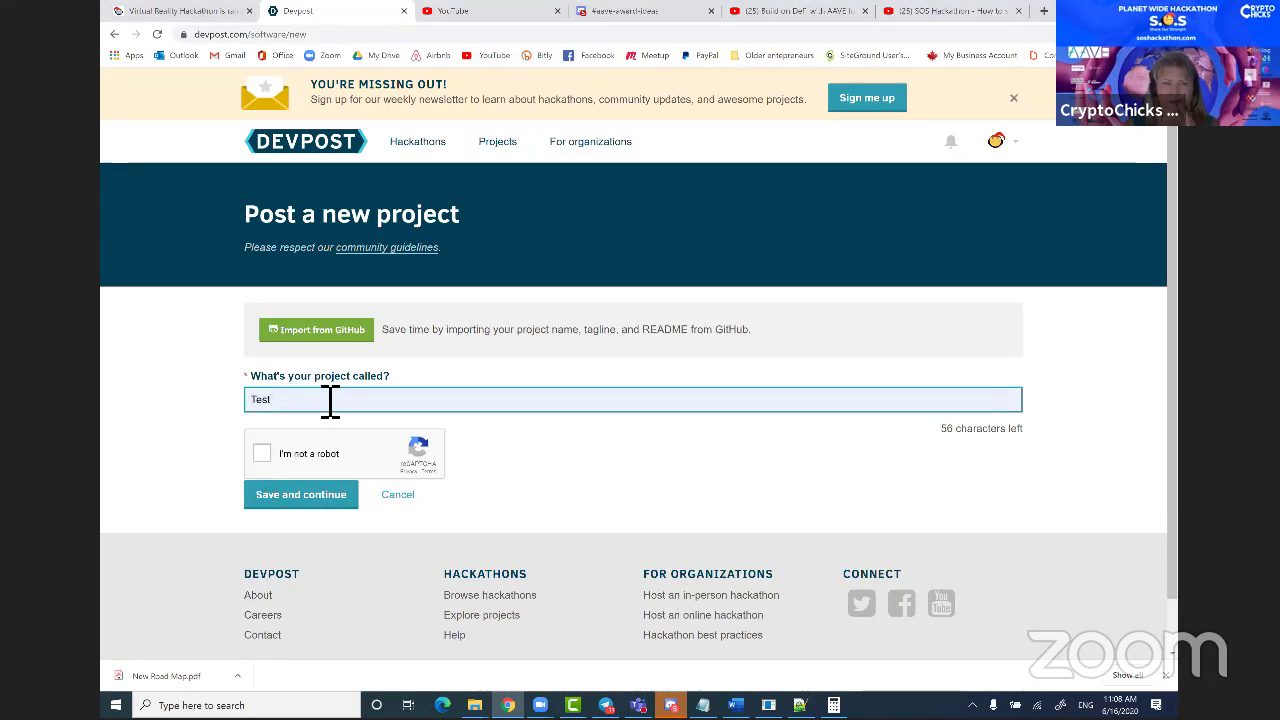
{"action": "left_click", "coordinate": [264, 453]}
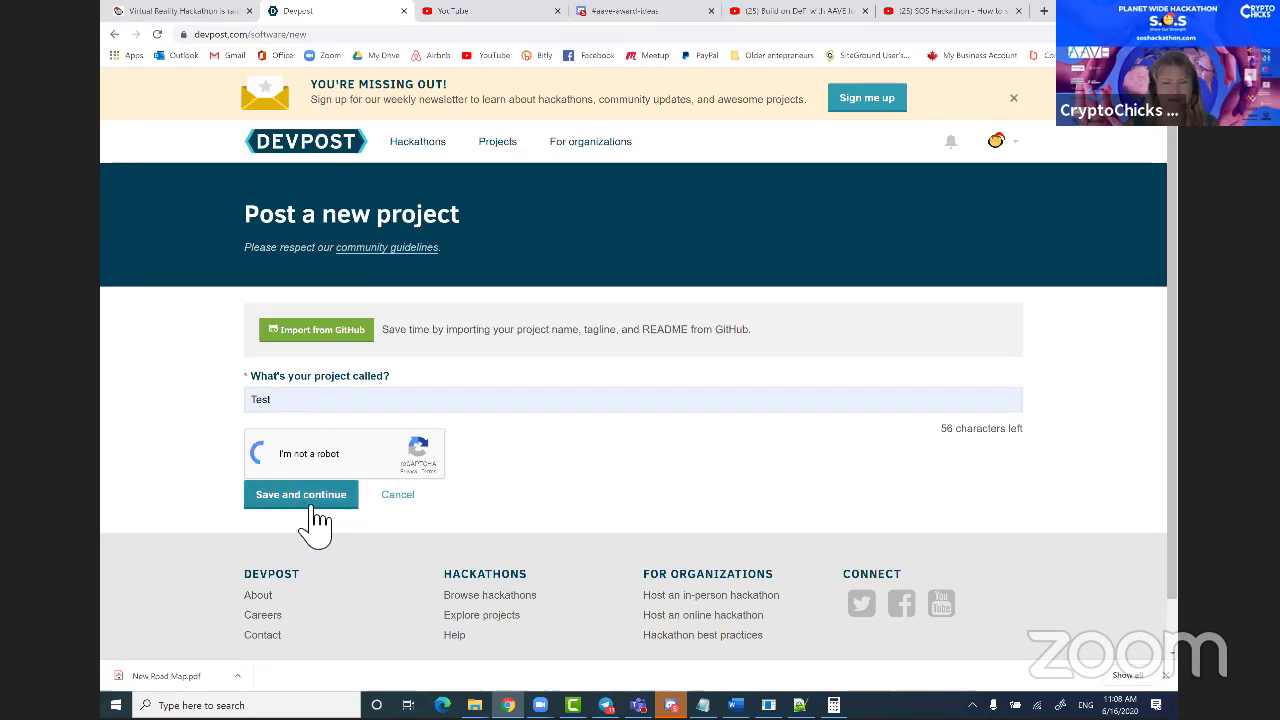
{"action": "left_click", "coordinate": [316, 515]}
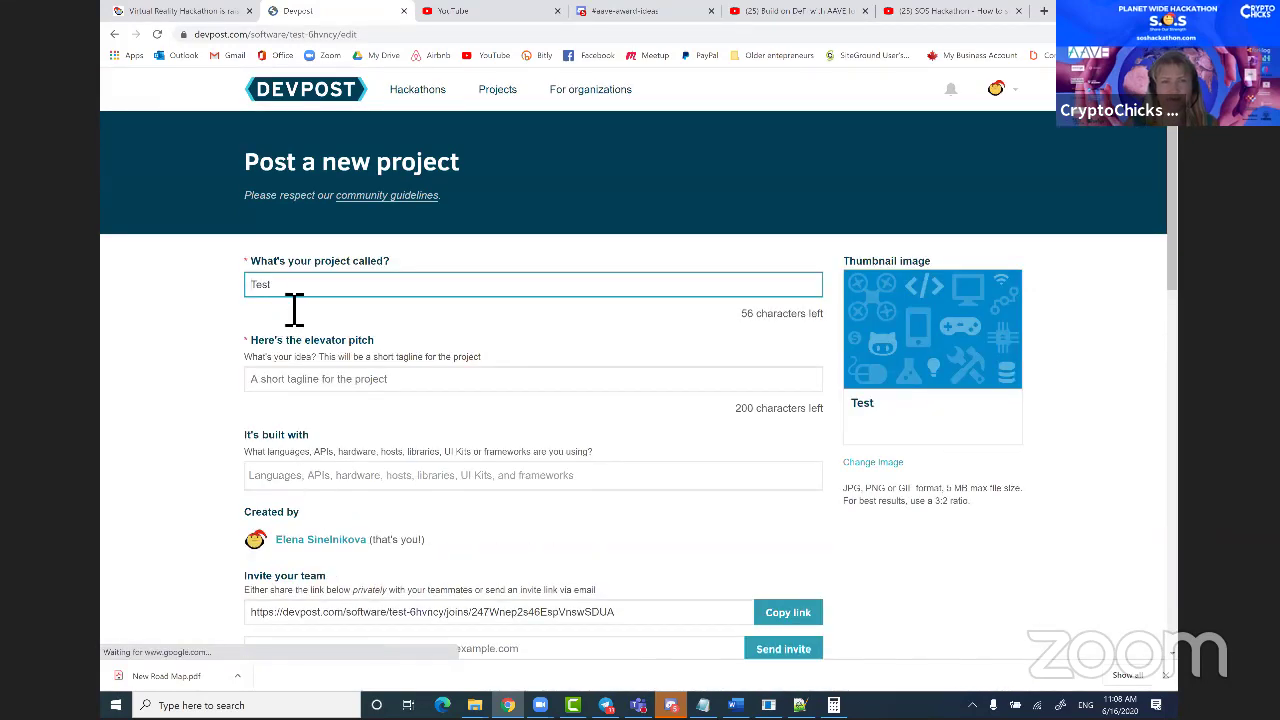
Enter "This is test" as the project's elevator pitch.
{"action": "left_click", "coordinate": [294, 389]}
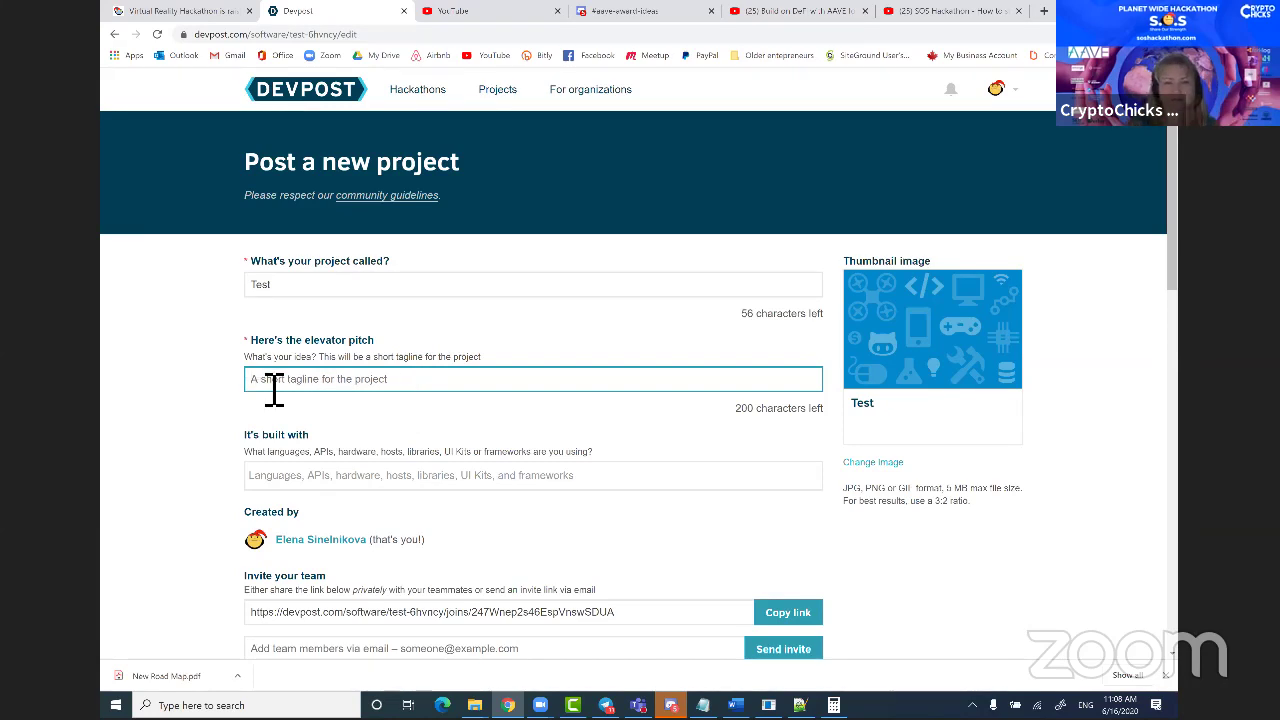
{"action": "type", "text": "This is"}
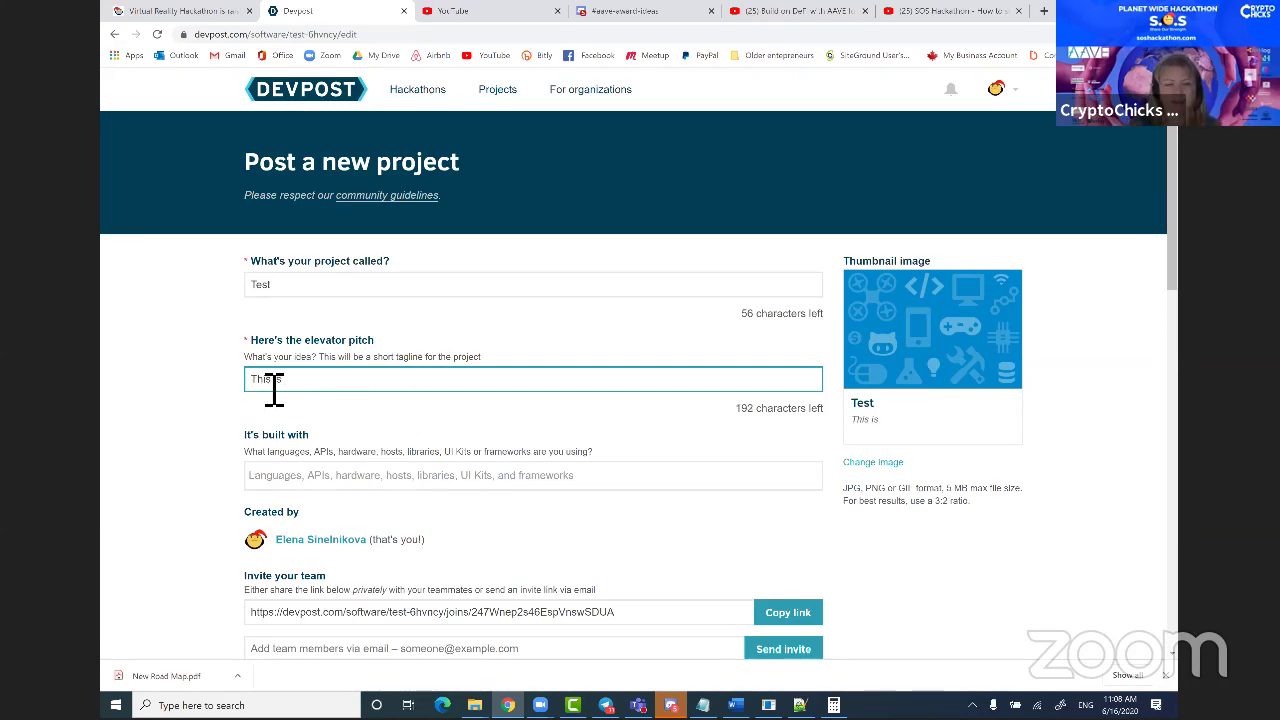
{"action": "type", "text": " test"}
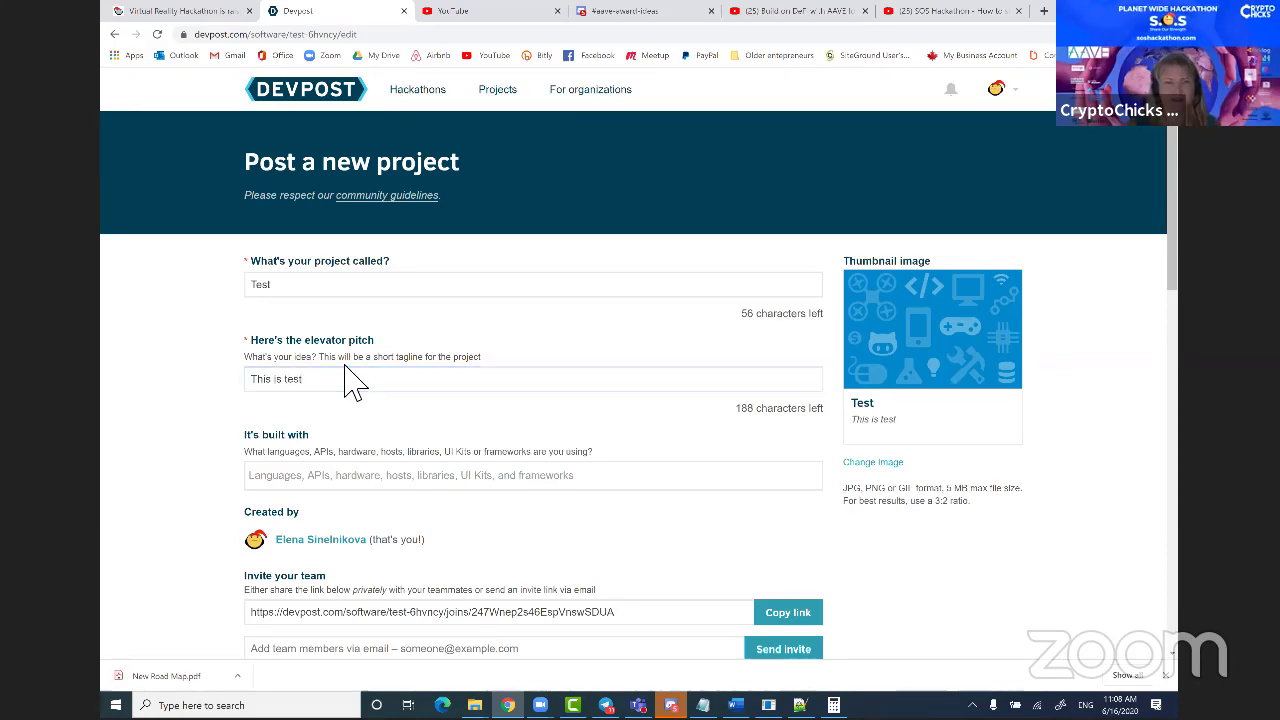
Add blockchain to the technologies the project is built with.
{"action": "left_click", "coordinate": [315, 478]}
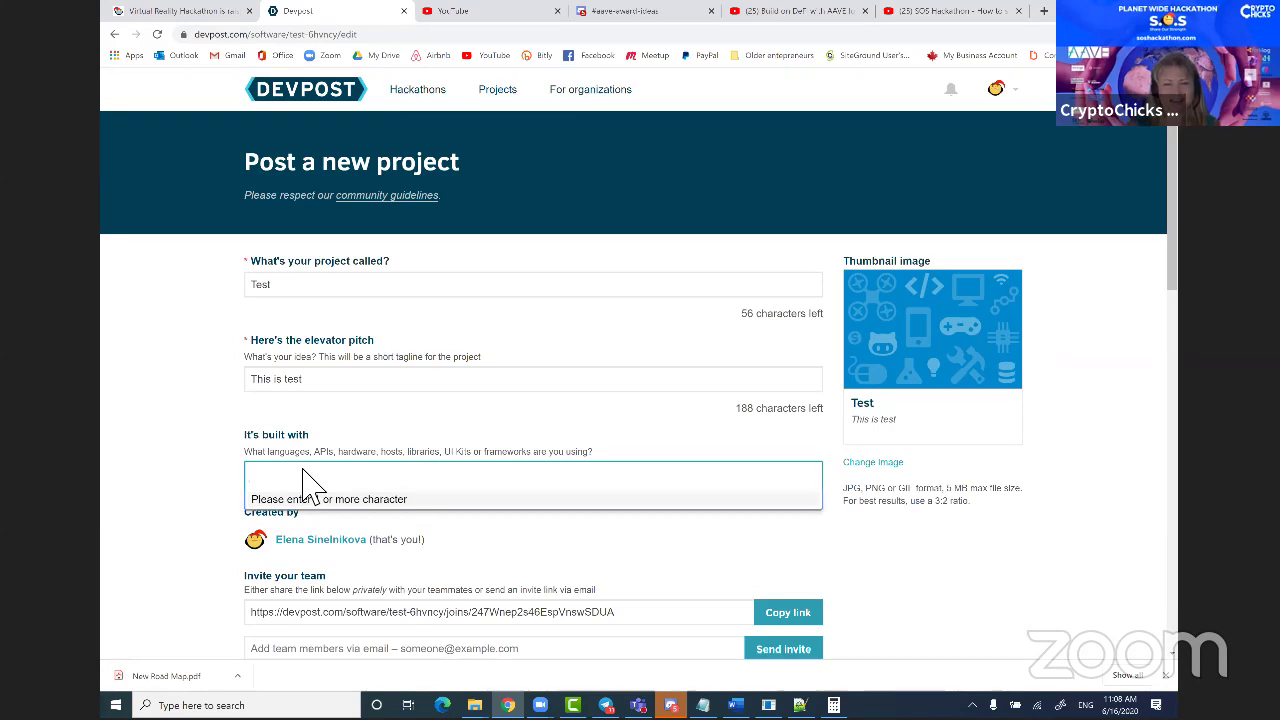
{"action": "type", "text": "block"}
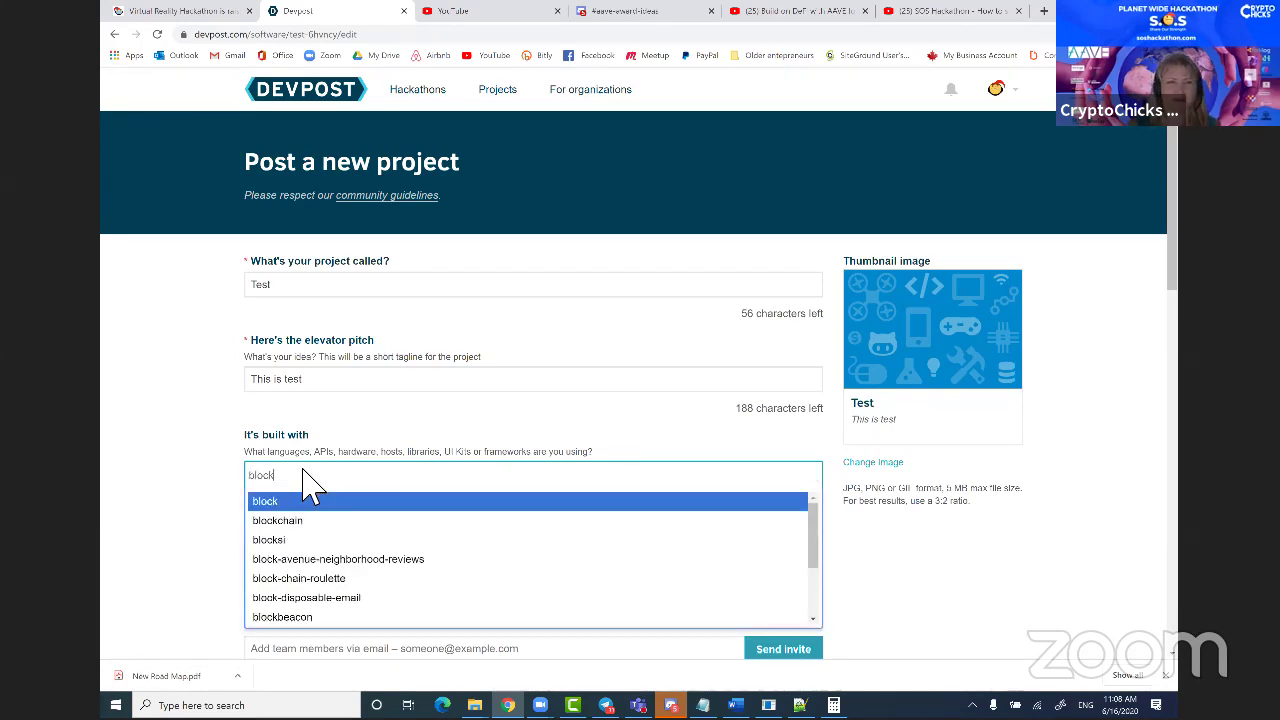
{"action": "left_click", "coordinate": [300, 521]}
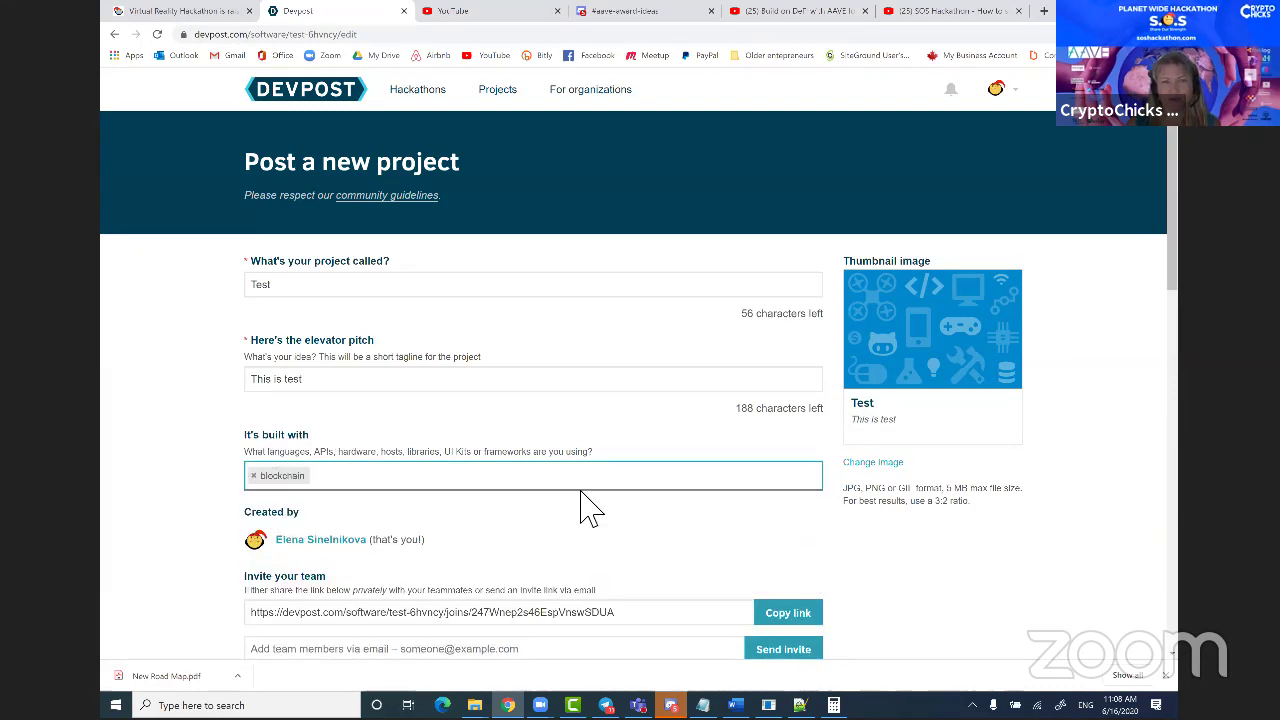
{"action": "left_click", "coordinate": [419, 490]}
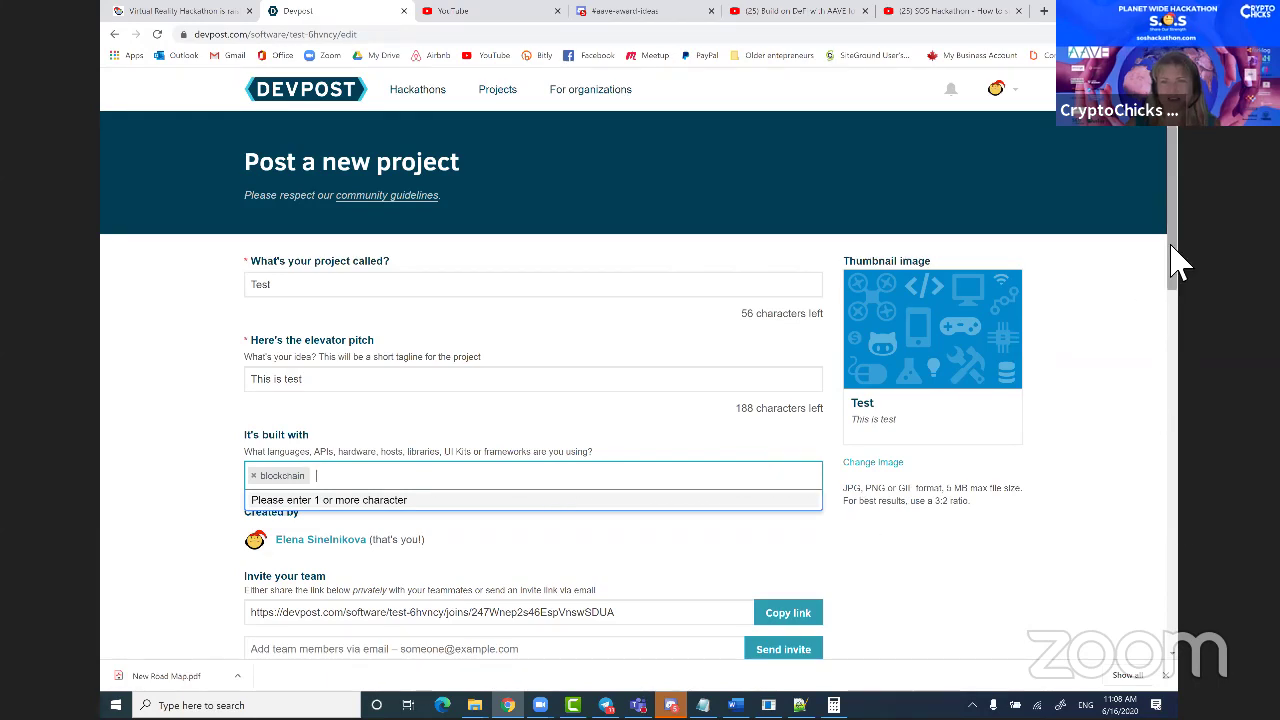
{"action": "mouse_move", "coordinate": [1172, 286]}
{"action": "left_mouse_down"}
{"action": "mouse_move", "coordinate": [1180, 310]}
{"action": "mouse_move", "coordinate": [1177, 277]}
{"action": "mouse_move", "coordinate": [1180, 305]}
{"action": "left_mouse_up"}
{"action": "scroll", "coordinate": [543, 337], "scroll_direction": "down", "scroll_amount": 1}
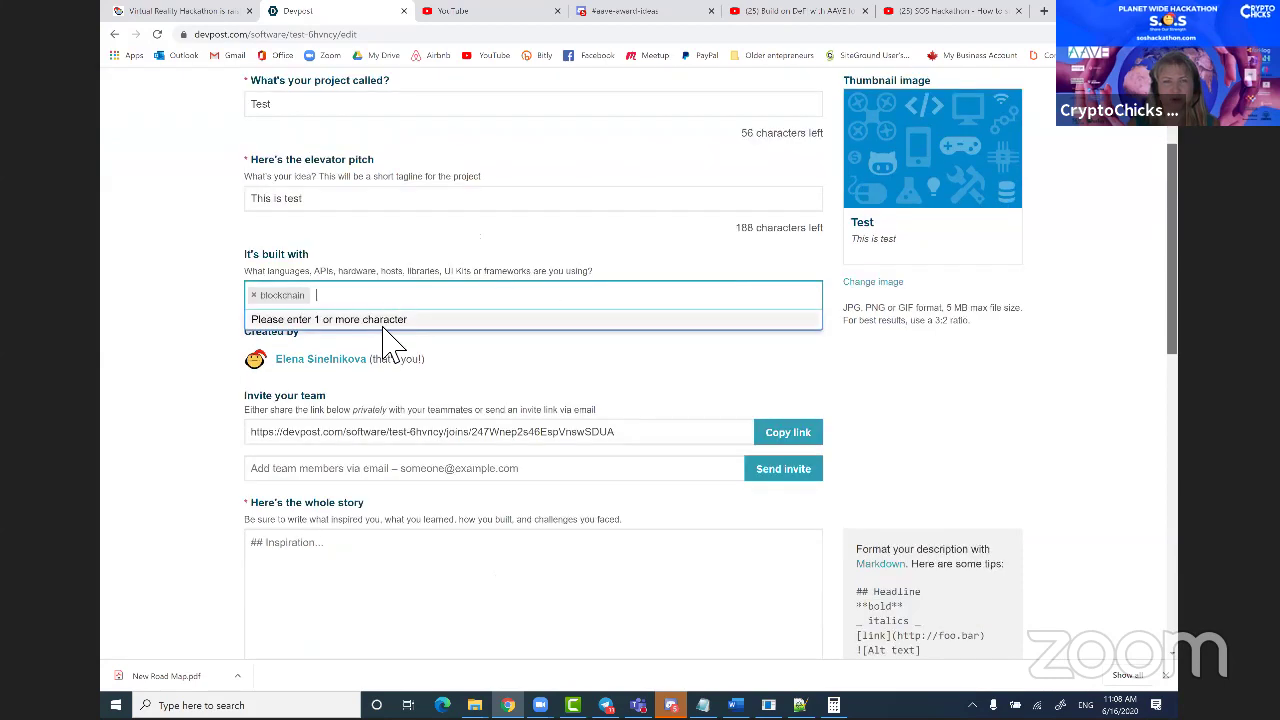
{"action": "left_click", "coordinate": [475, 355]}
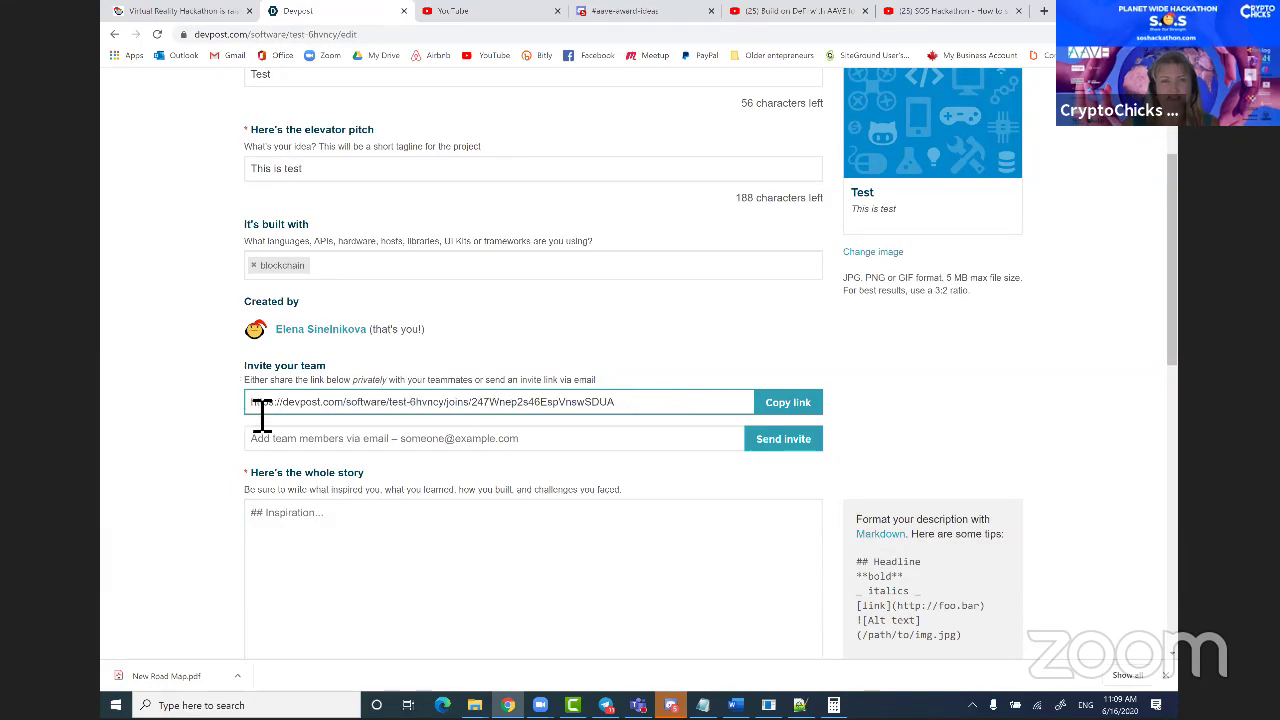
Highlight the shareable team invitation link to point it out.
{"action": "left_click_drag", "start_coordinate": [265, 414], "coordinate": [671, 429]}
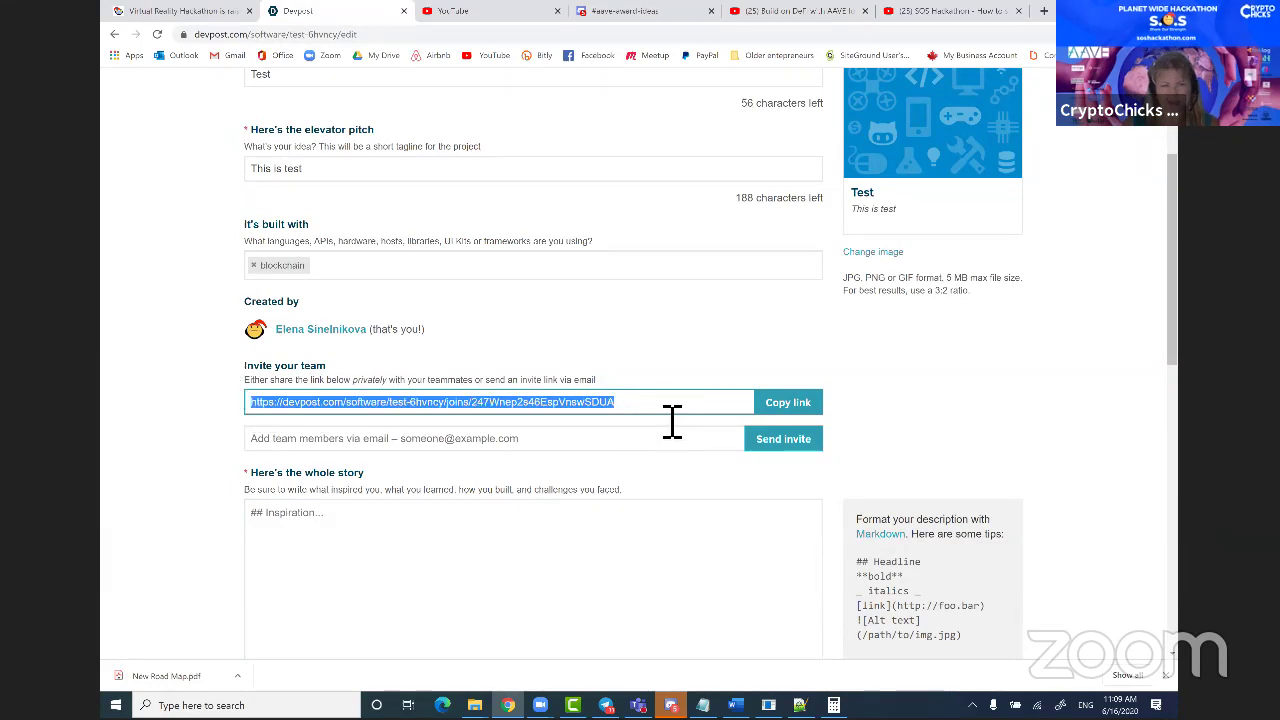
{"action": "left_click", "coordinate": [630, 412]}
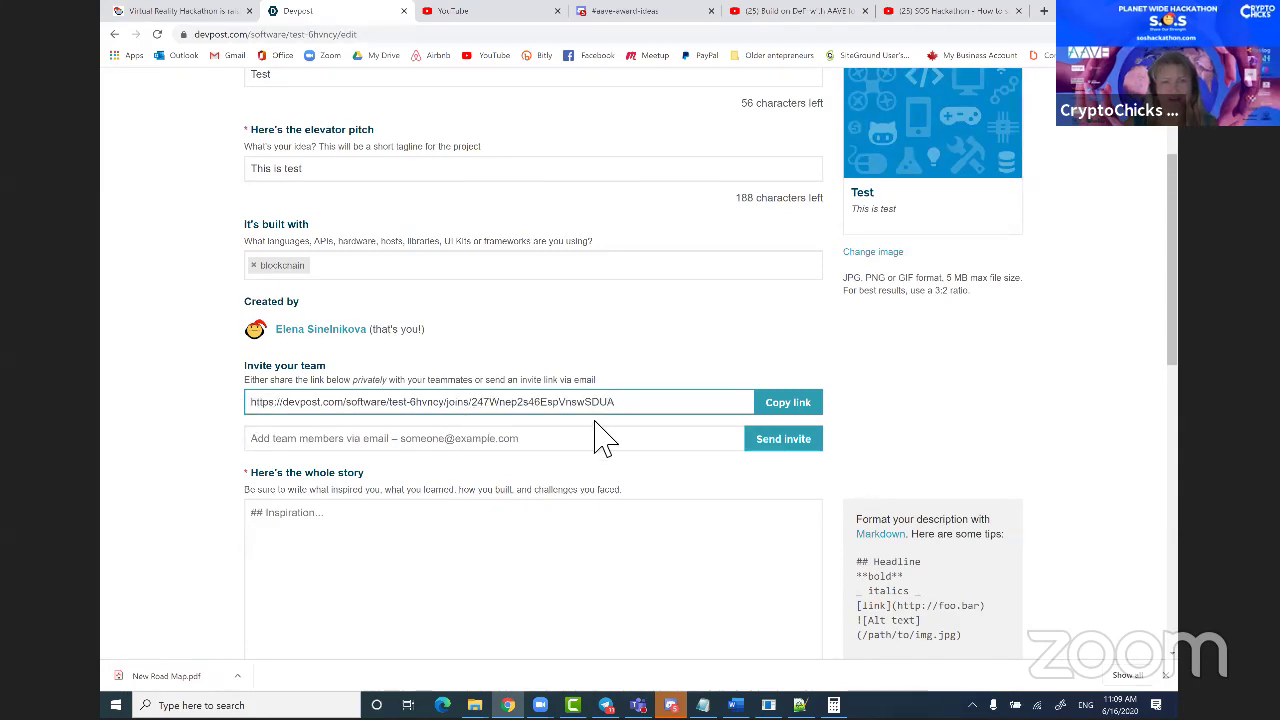
{"action": "triple_click", "coordinate": [632, 412]}
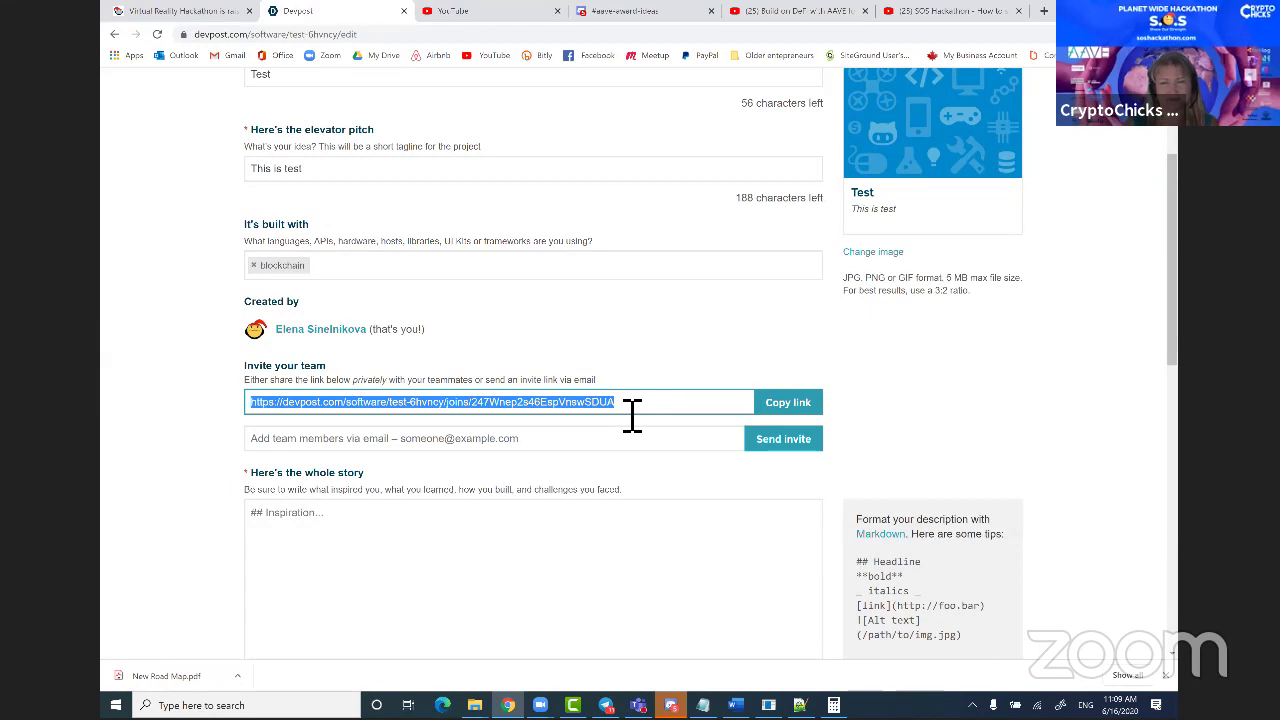
{"action": "left_click", "coordinate": [633, 412]}
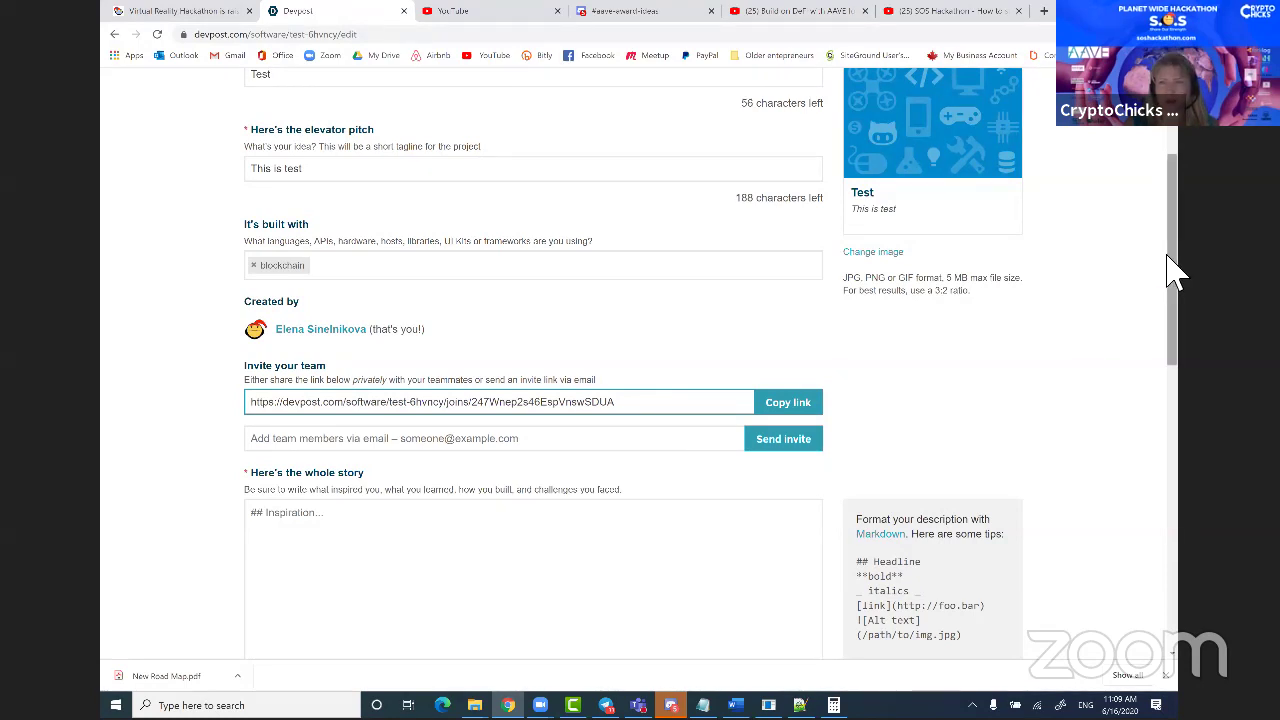
Fill the project's whole story with the default section headings and review the form down to the image gallery and demo links.
{"action": "scroll", "coordinate": [1170, 340], "scroll_direction": "down", "scroll_amount": 3}
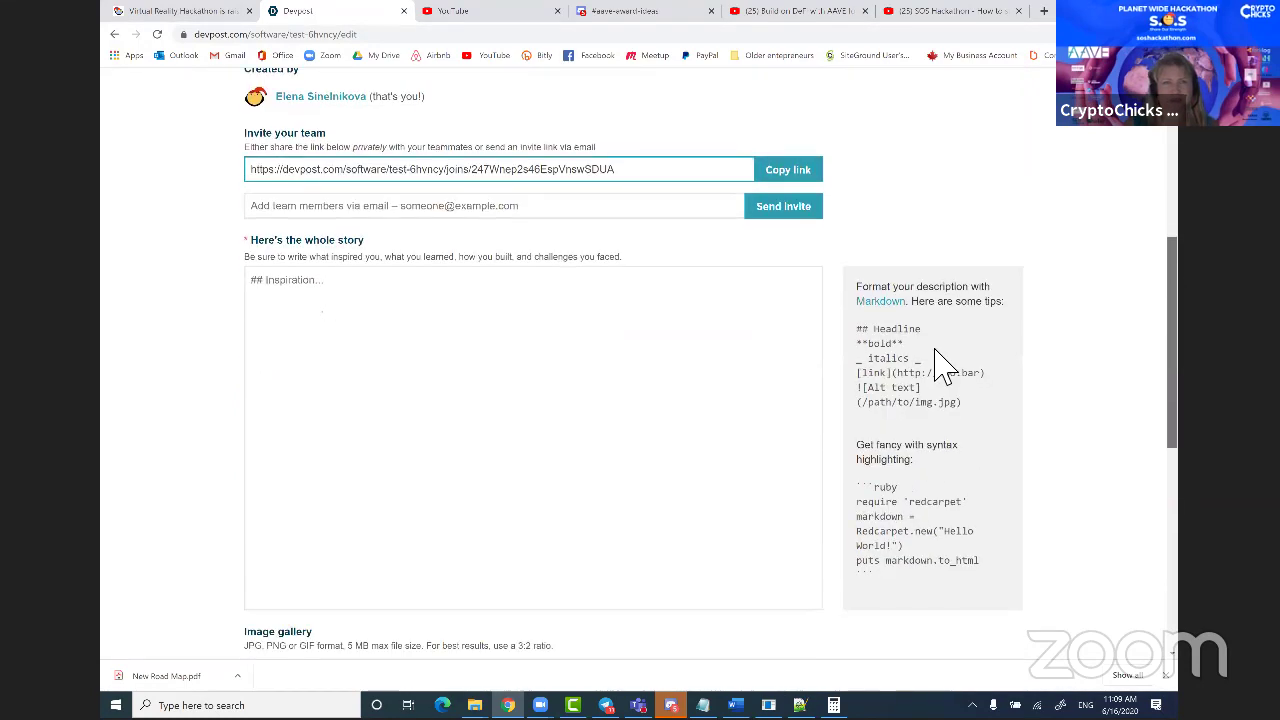
{"action": "left_click", "coordinate": [362, 307]}
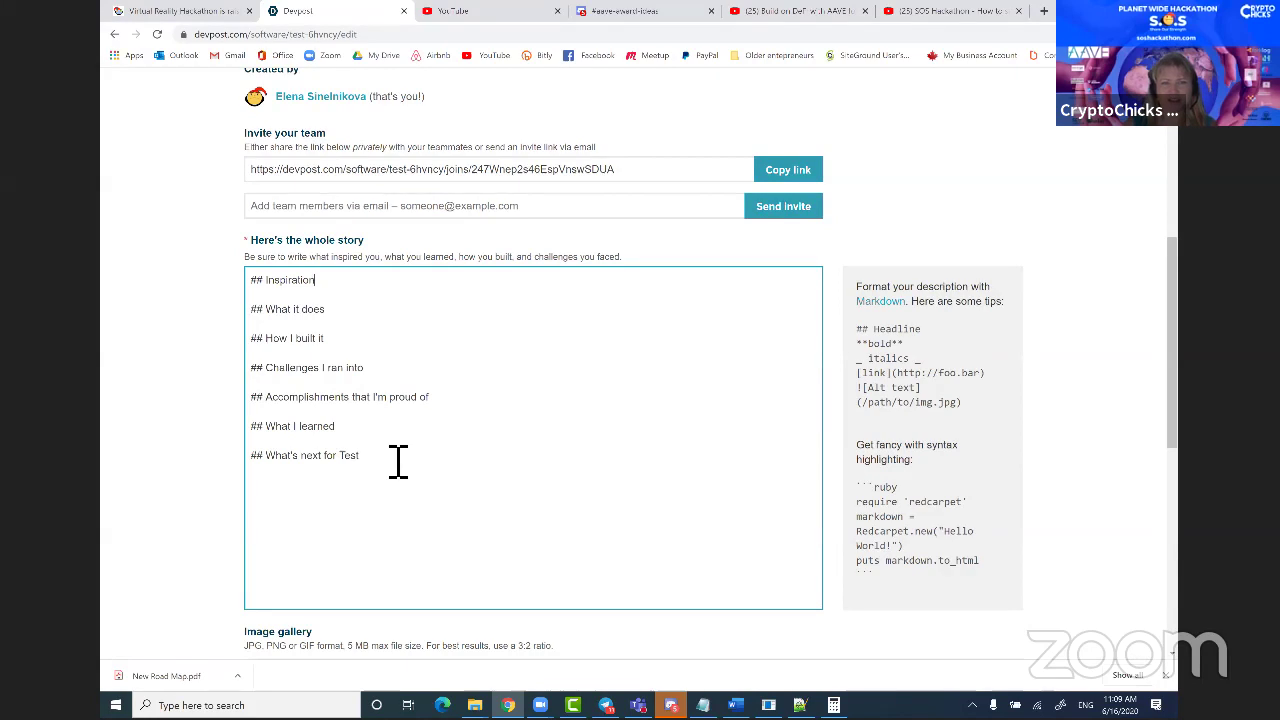
{"action": "left_click_drag", "start_coordinate": [293, 323], "coordinate": [282, 295]}
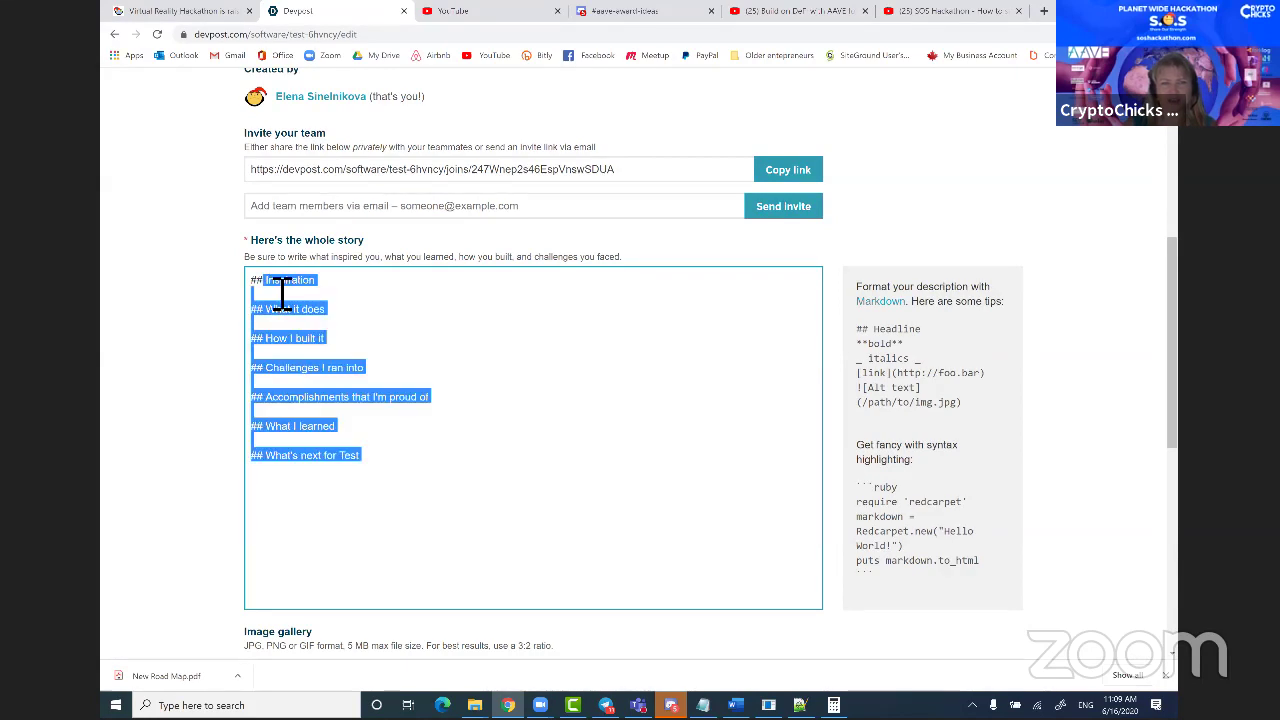
{"action": "left_click", "coordinate": [358, 336]}
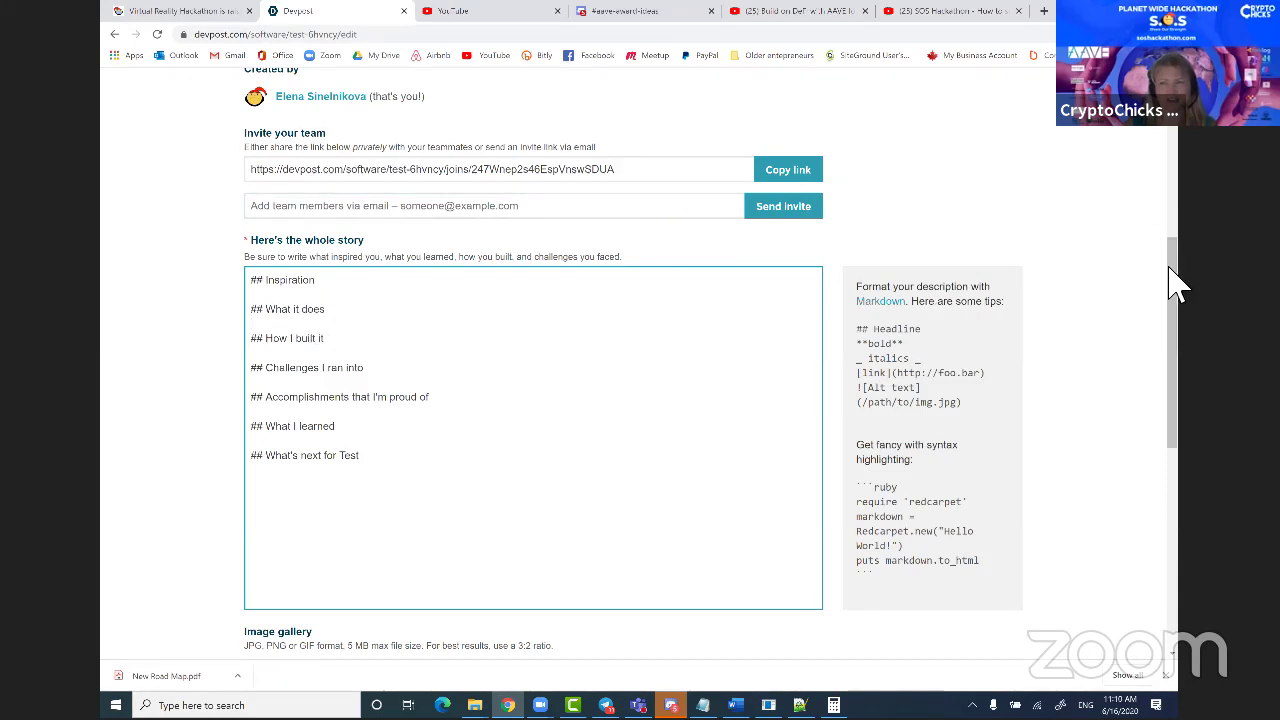
{"action": "scroll", "coordinate": [1171, 394], "scroll_direction": "down", "scroll_amount": 3}
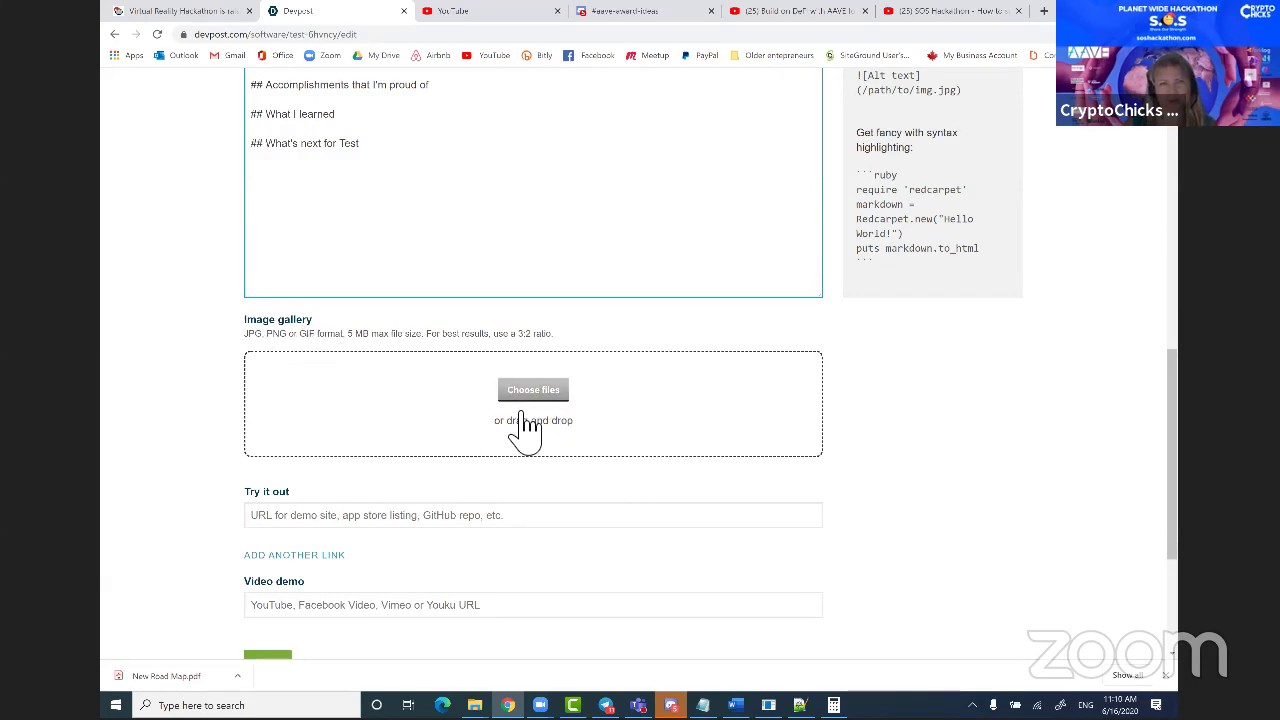
{"action": "left_click", "coordinate": [326, 516]}
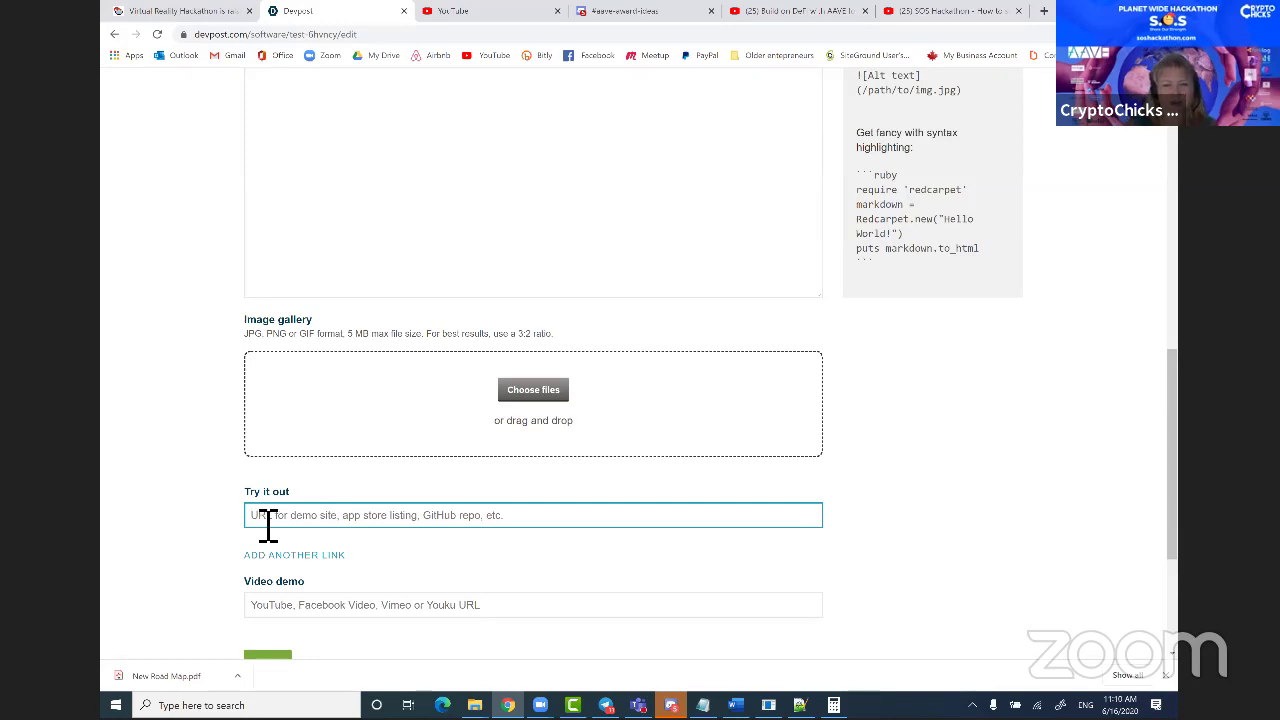
{"action": "type", "text": "https://soshacka"}
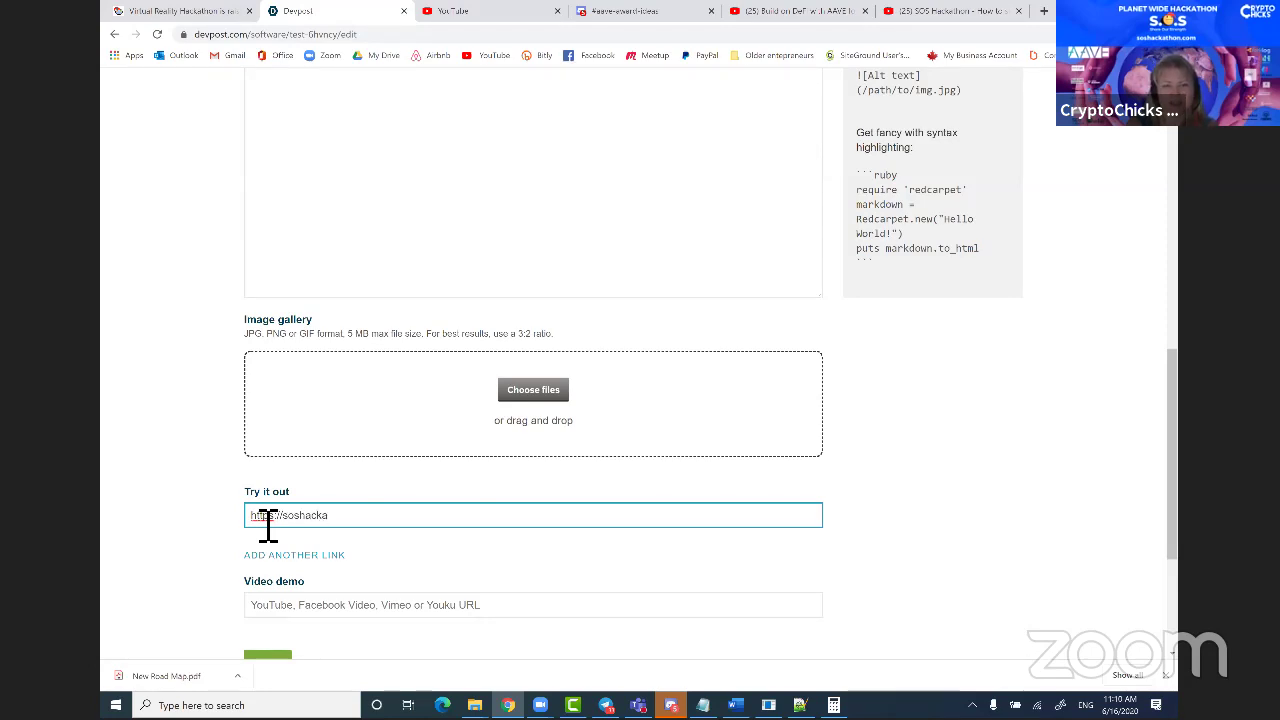
{"action": "type", "text": "thon.com"}
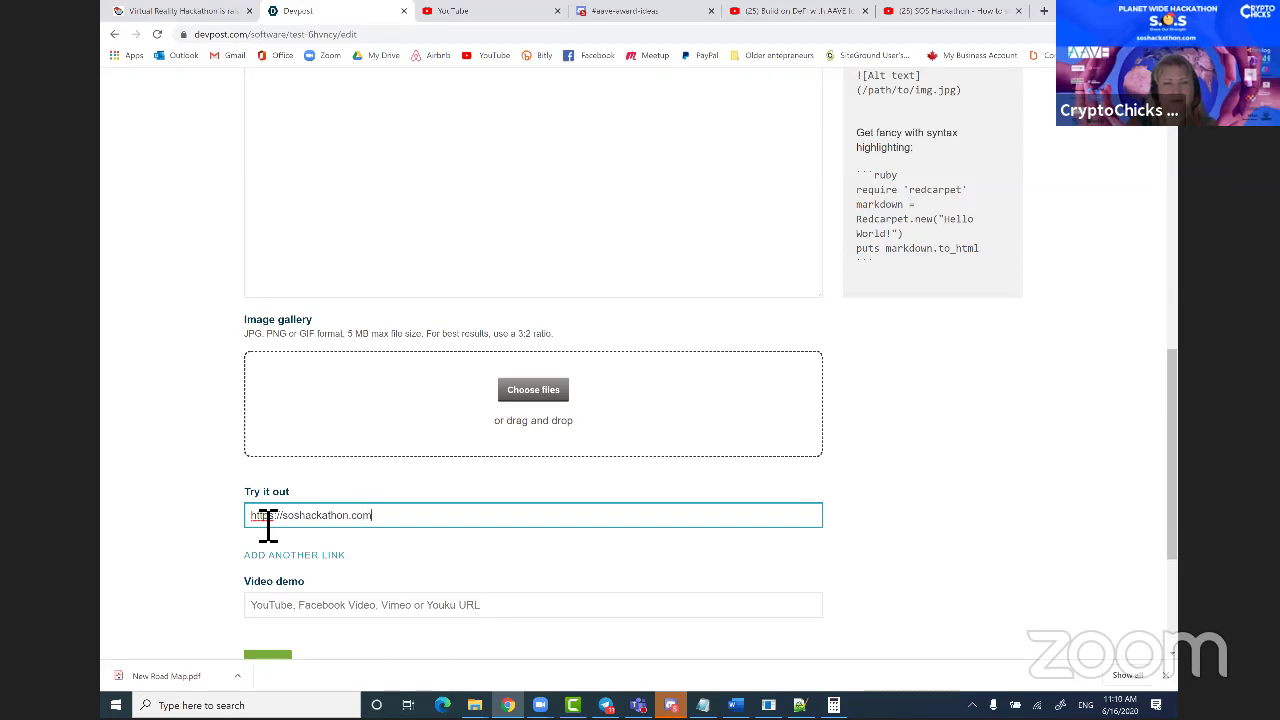
{"action": "left_click", "coordinate": [297, 612]}
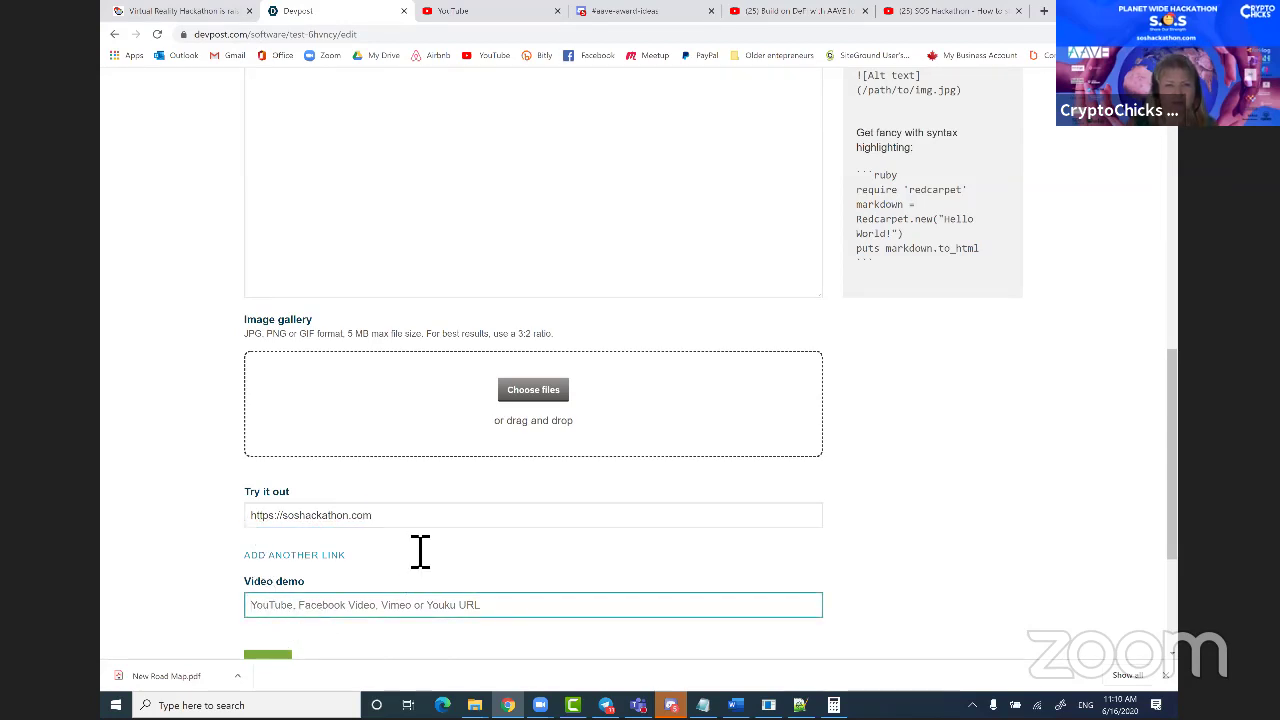
{"action": "left_click_drag", "start_coordinate": [386, 527], "coordinate": [266, 523]}
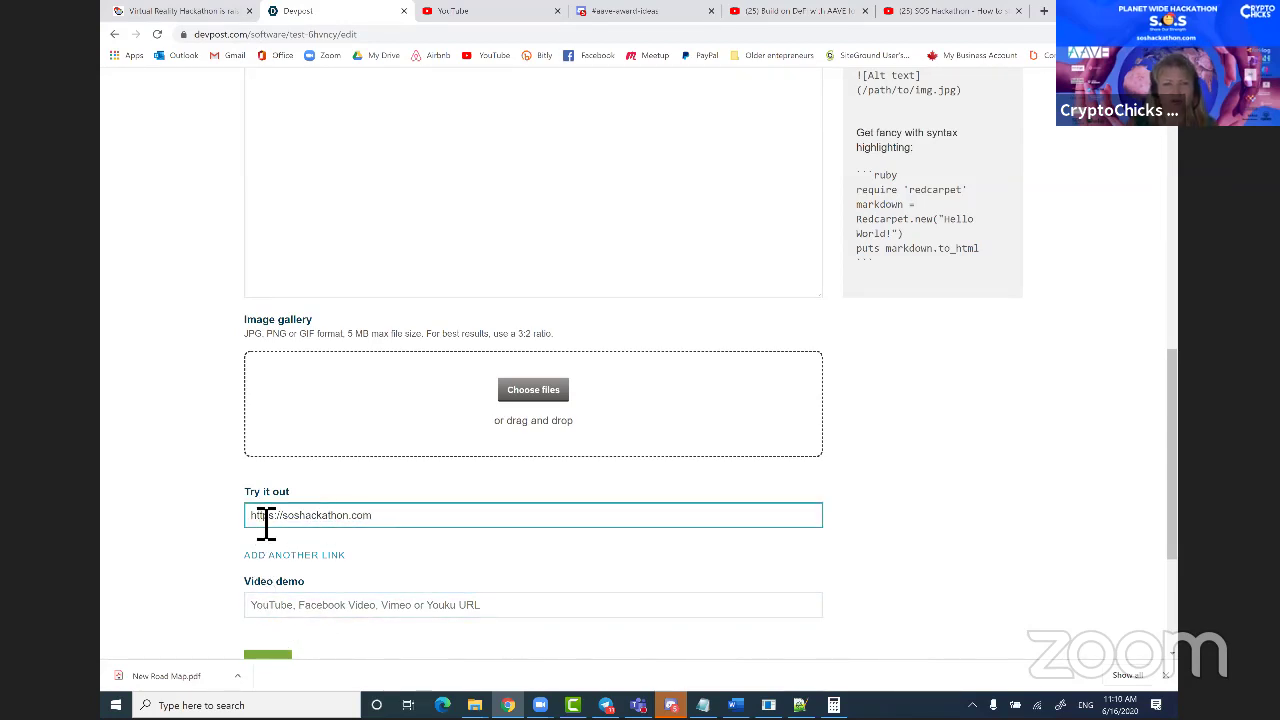
{"action": "left_click", "coordinate": [271, 606]}
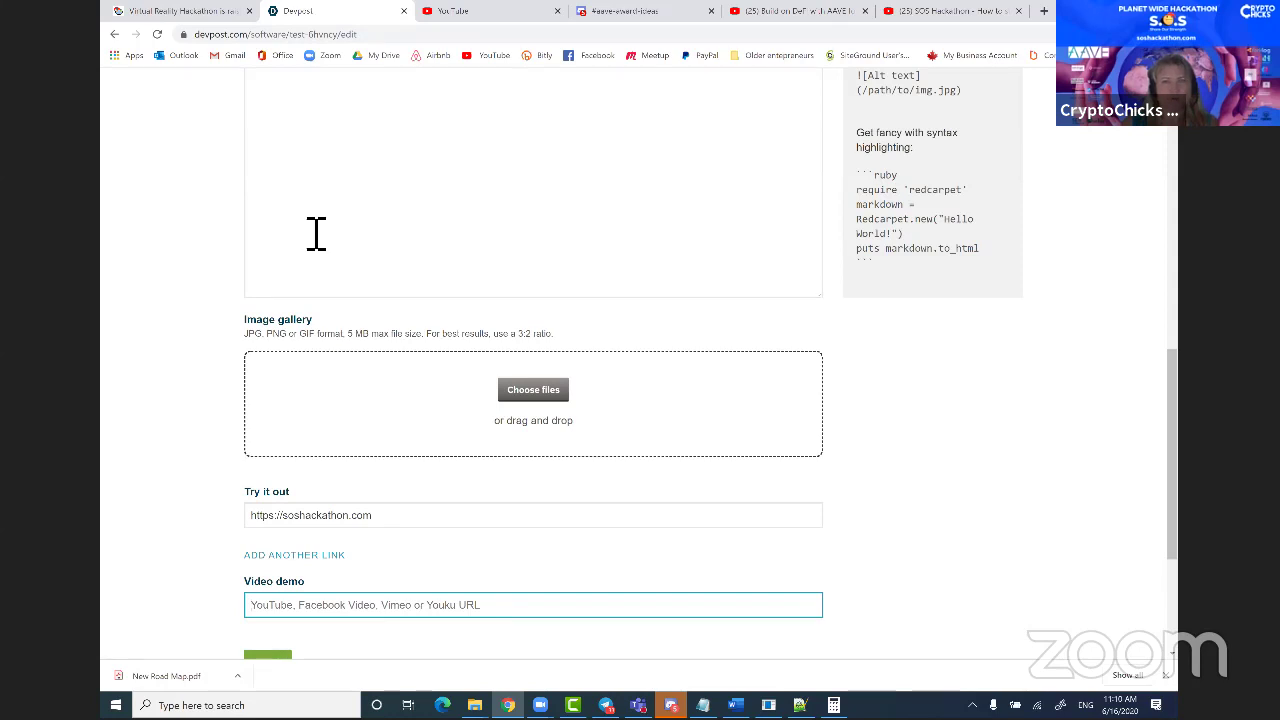
{"action": "left_click", "coordinate": [508, 705]}
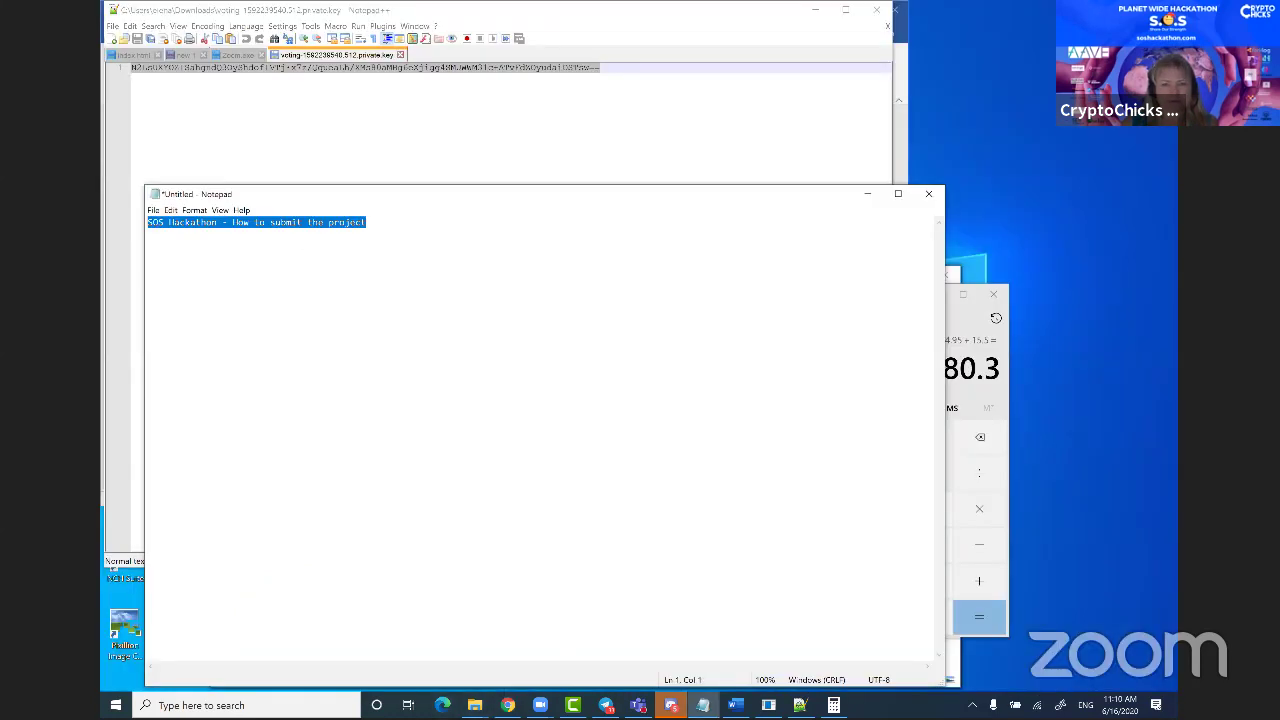
{"action": "left_click", "coordinate": [508, 705]}
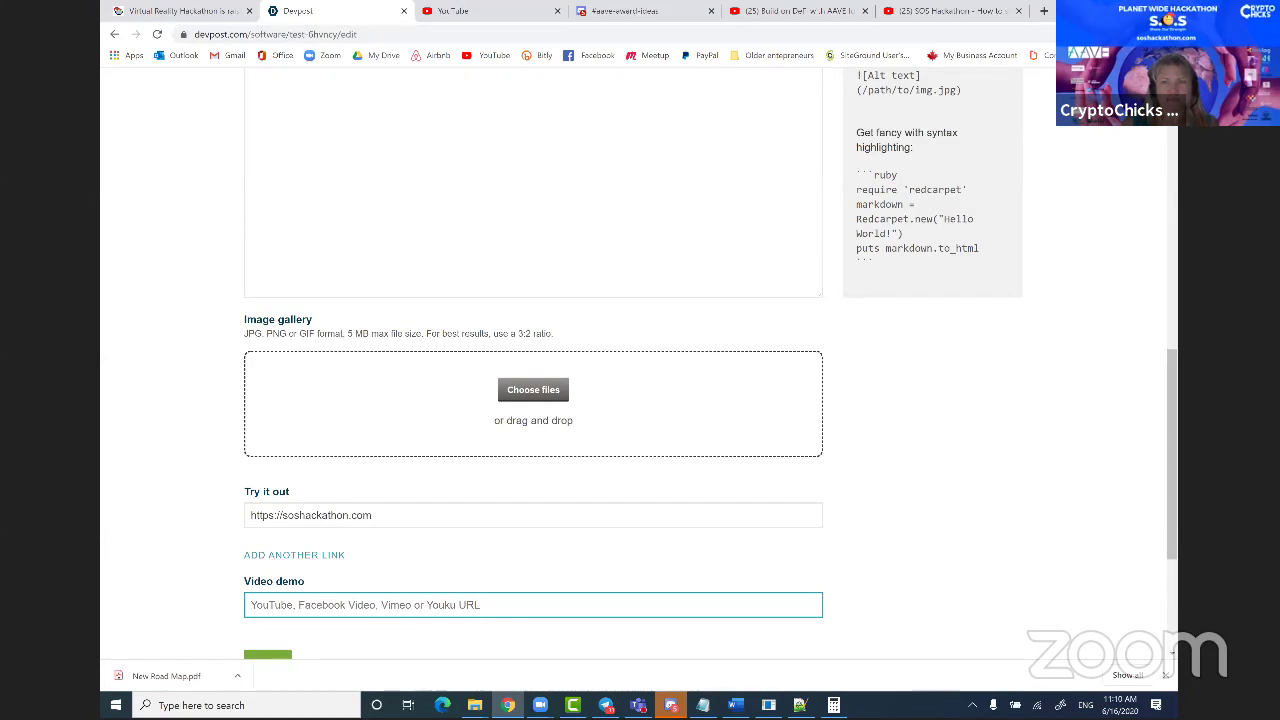
{"action": "left_click", "coordinate": [1101, 9]}
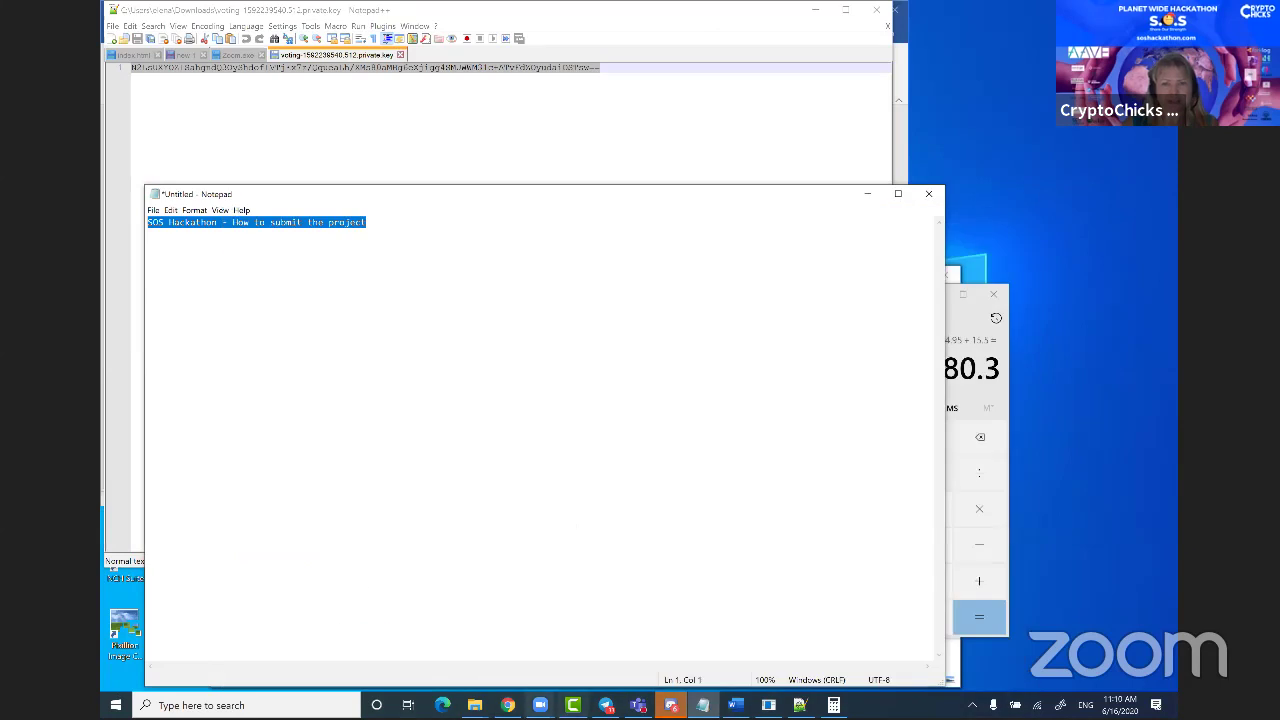
{"action": "left_click", "coordinate": [508, 705]}
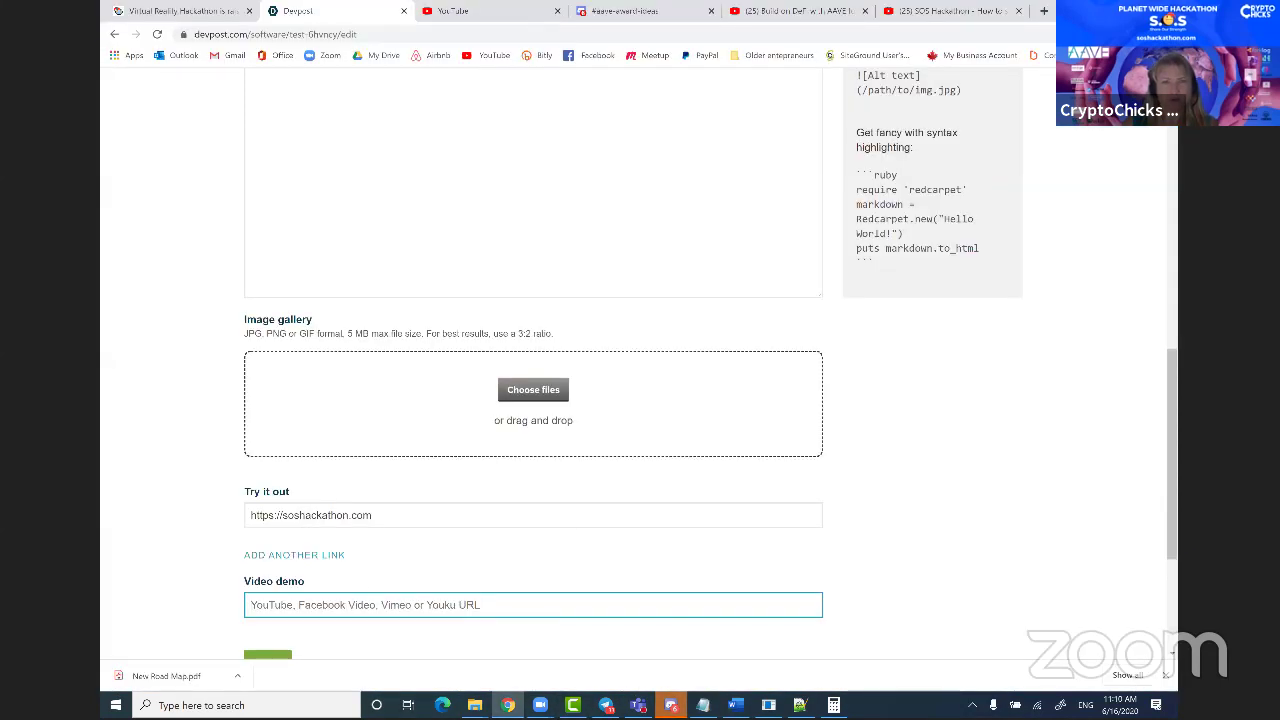
{"action": "left_click", "coordinate": [1132, 9]}
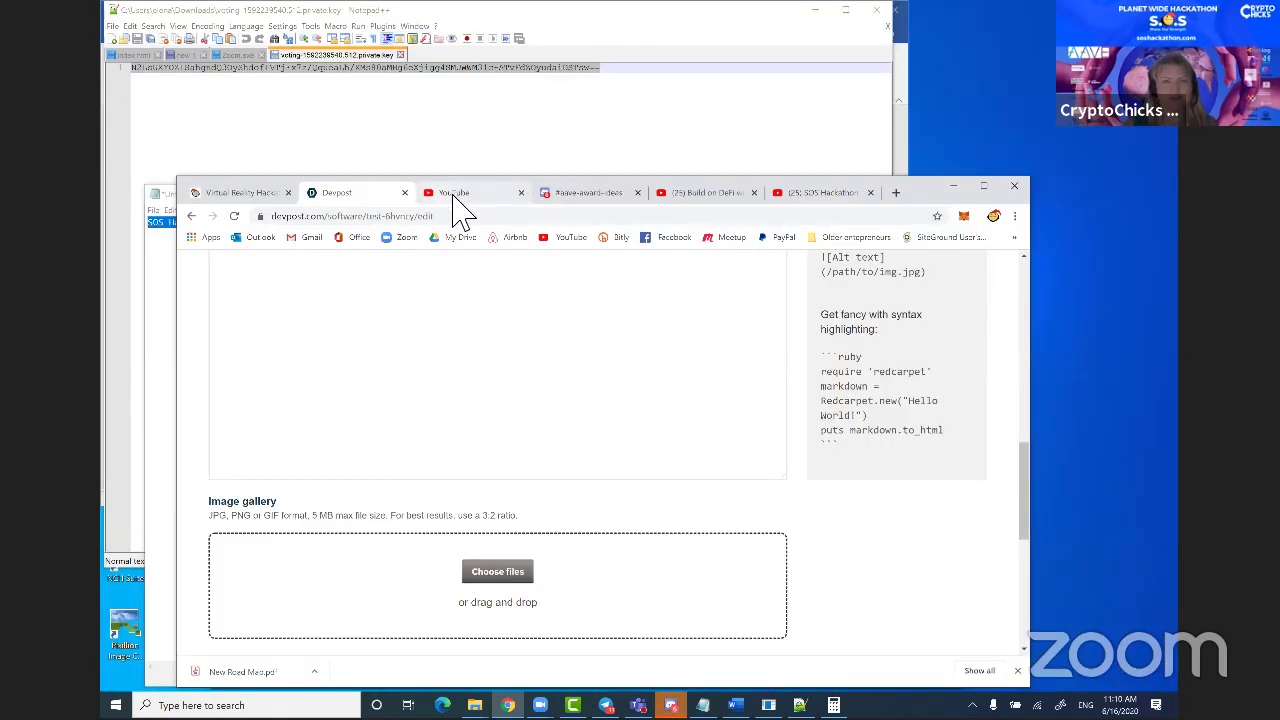
Switch to YouTube, sign in to the channel account and view the video upload dialog, closing it without uploading anything.
{"action": "left_click", "coordinate": [458, 195]}
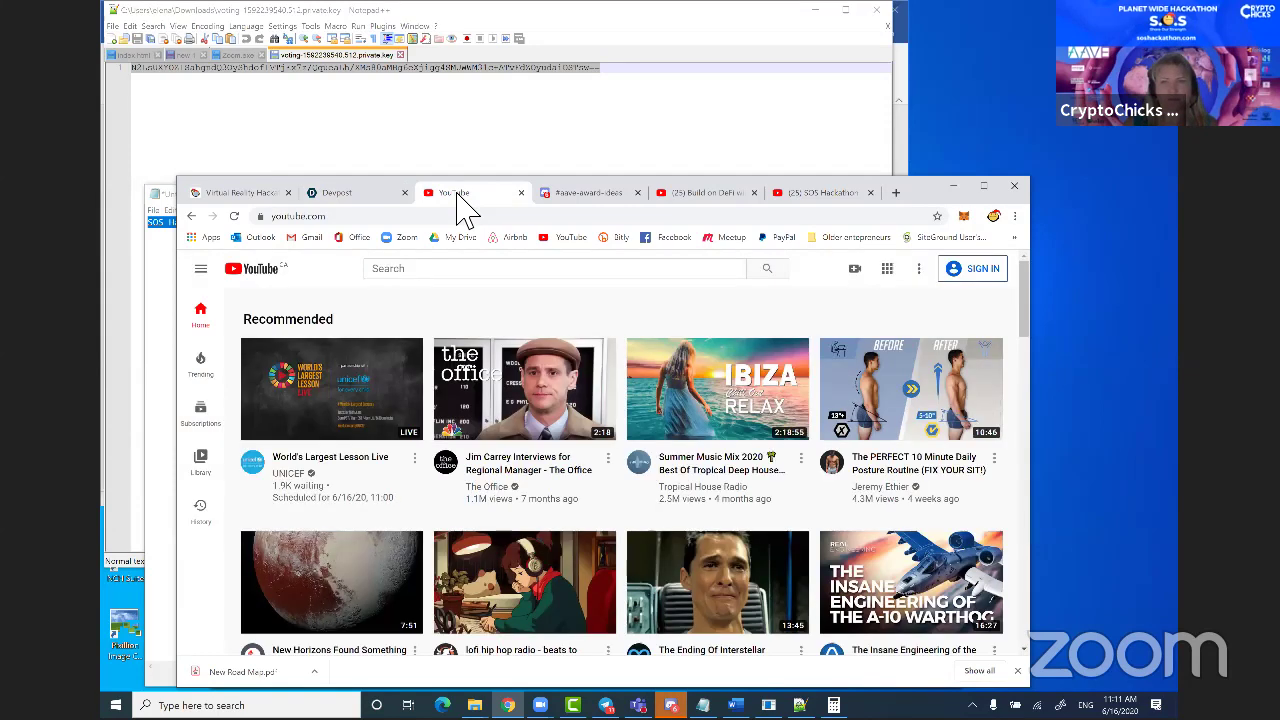
{"action": "left_click", "coordinate": [984, 188]}
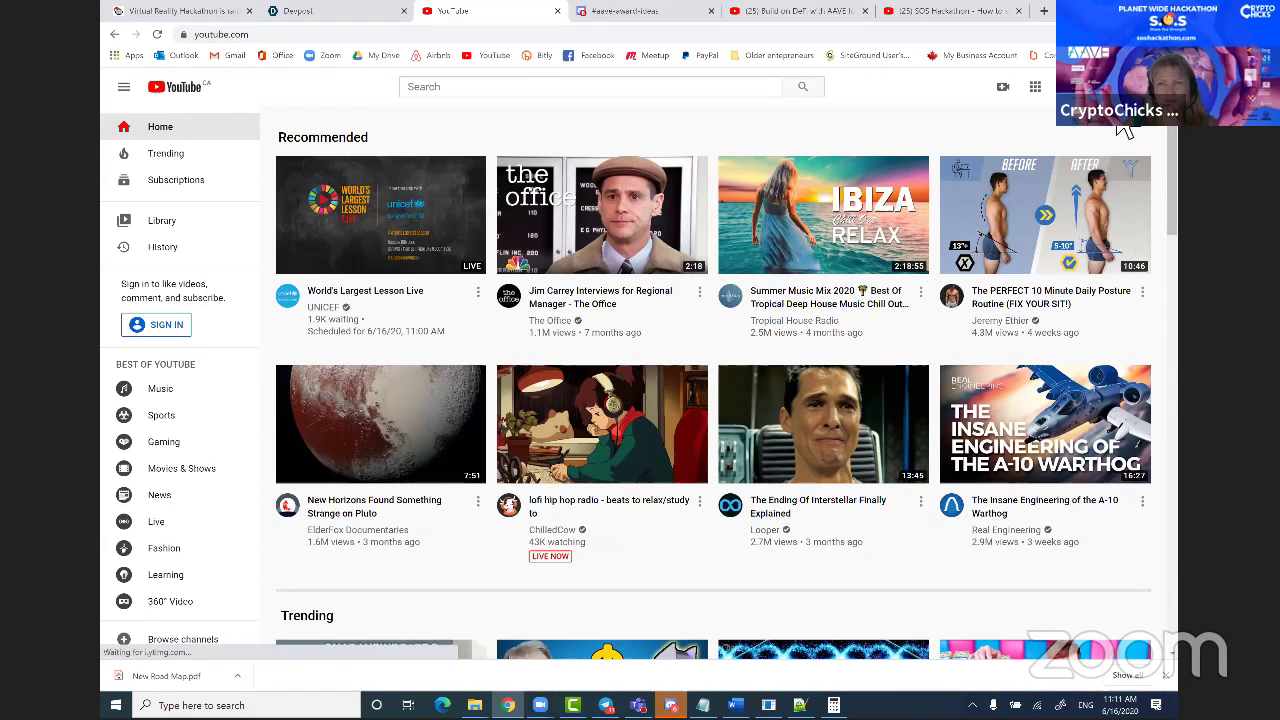
{"action": "left_click", "coordinate": [1120, 87]}
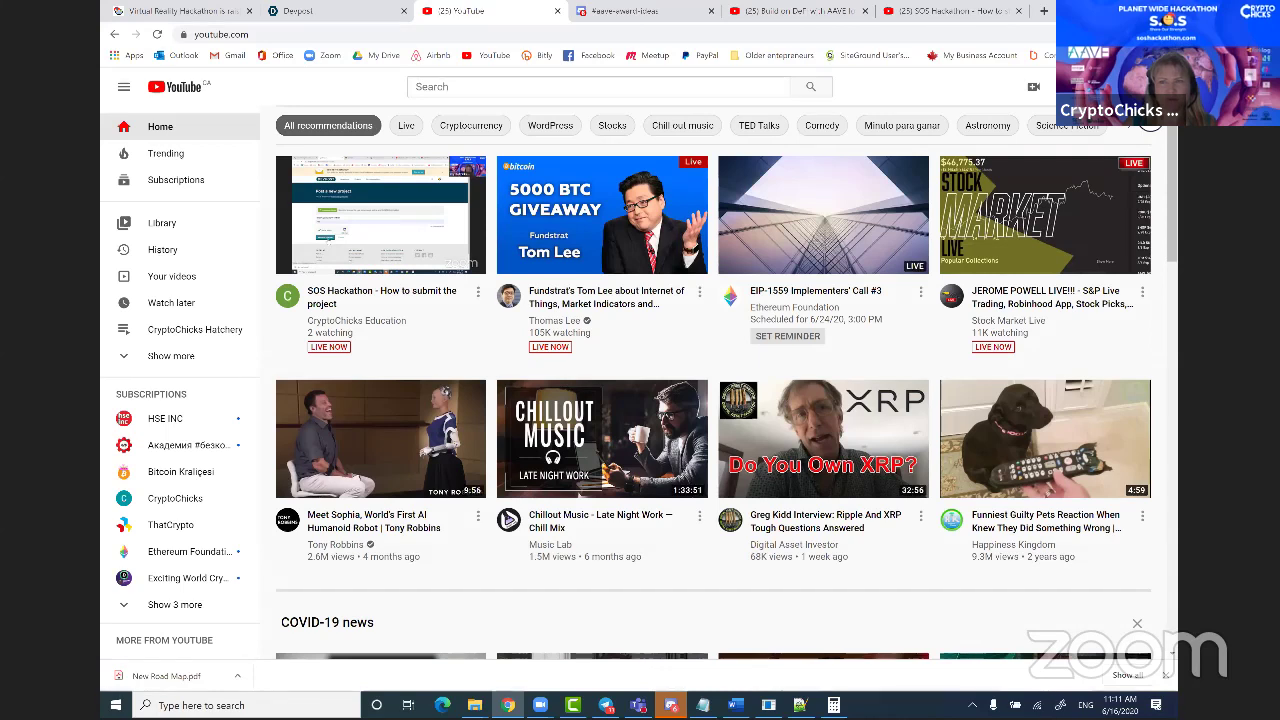
{"action": "left_click", "coordinate": [1150, 86]}
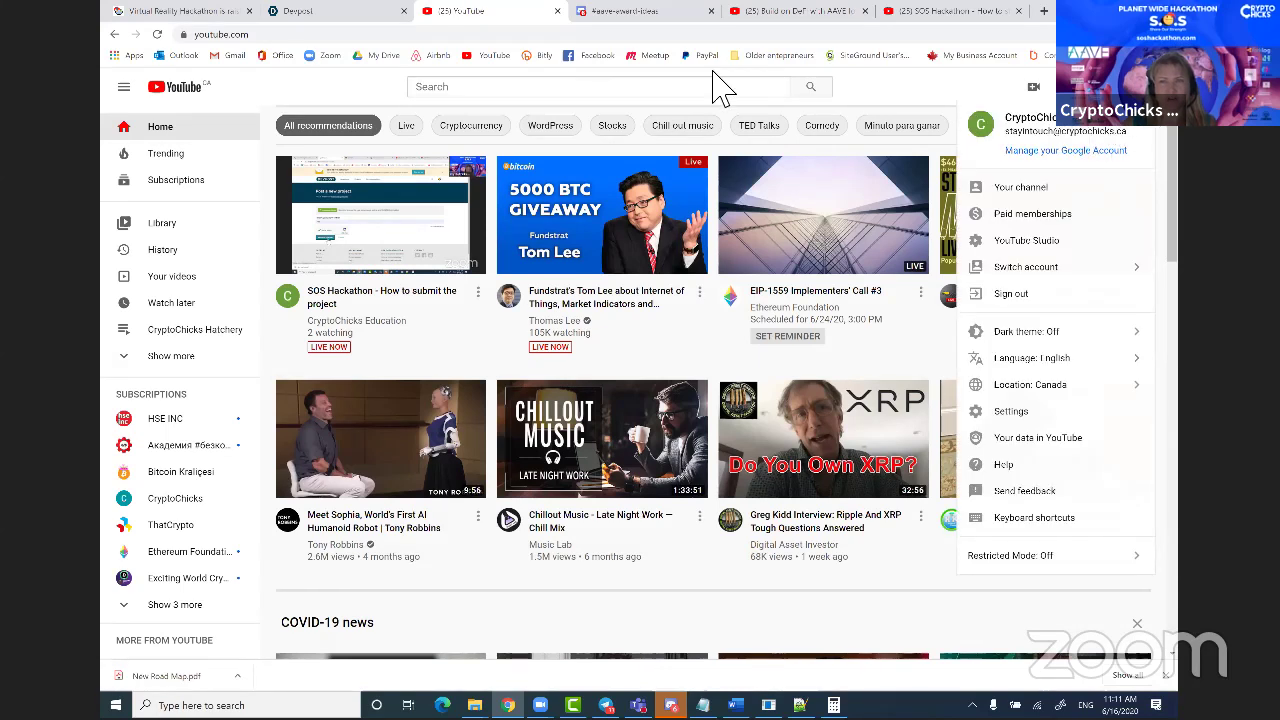
{"action": "left_click", "coordinate": [1036, 88]}
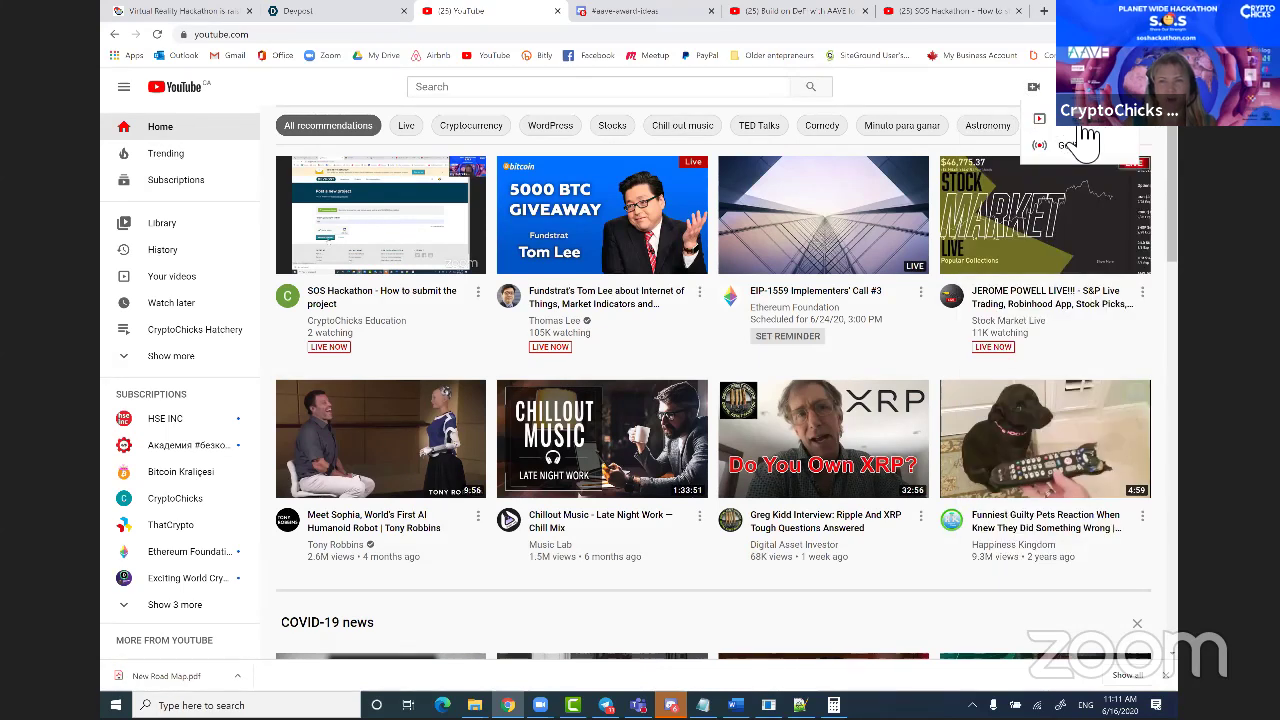
{"action": "left_click", "coordinate": [1075, 142]}
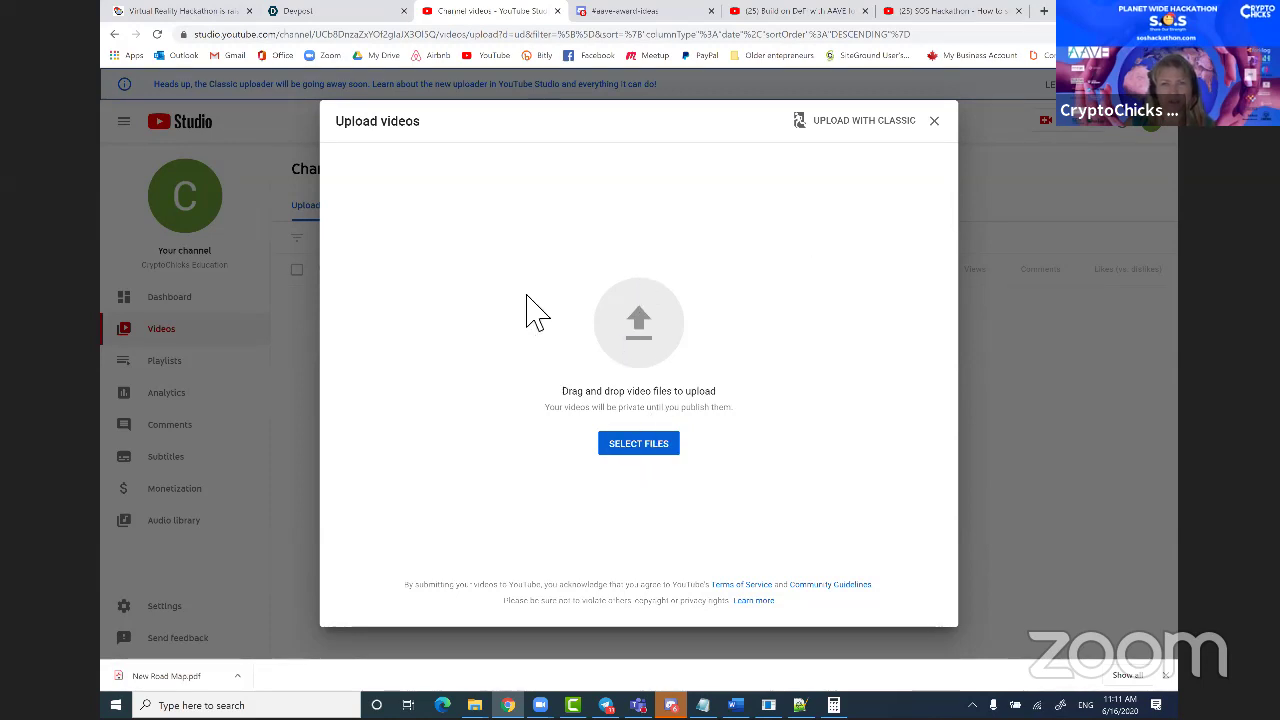
{"action": "left_click", "coordinate": [935, 122]}
Open the editing details of the "Build on DeFi with AAVE for the Planet Wide SOS Hackathon" video and view its visibility options.
{"action": "left_click", "coordinate": [958, 14]}
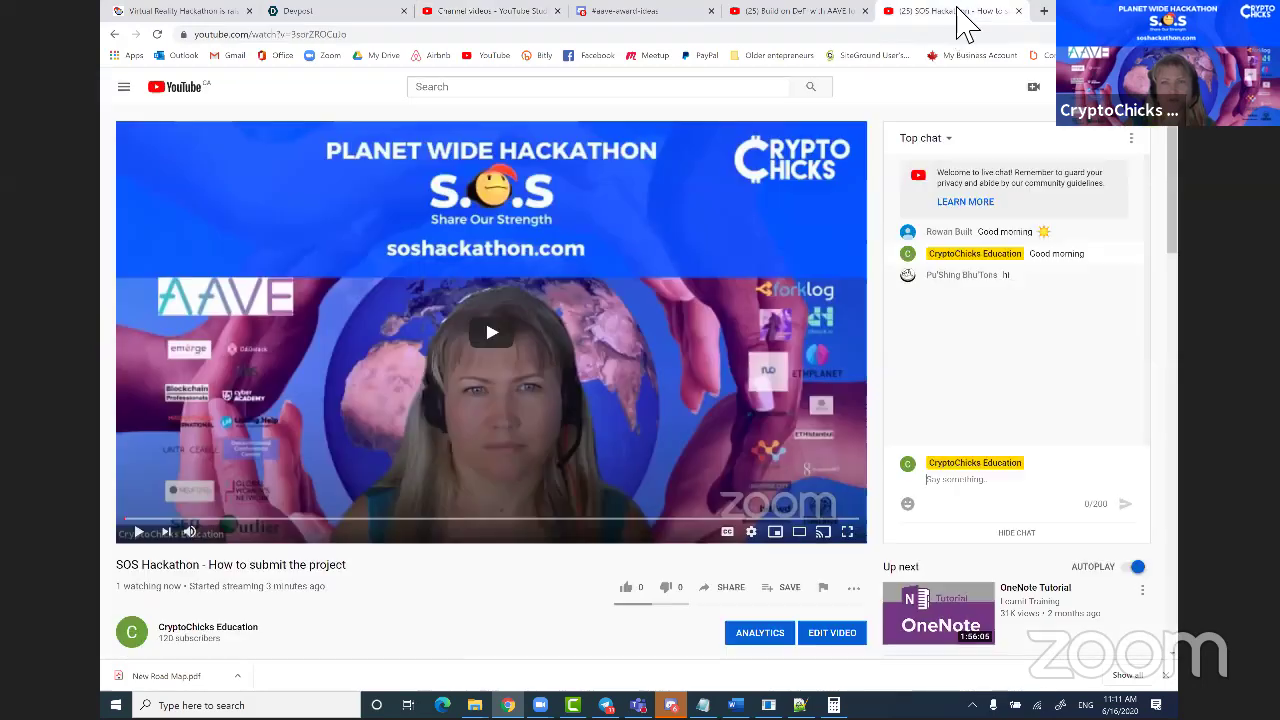
{"action": "key", "text": "ctrl+shift+Tab"}
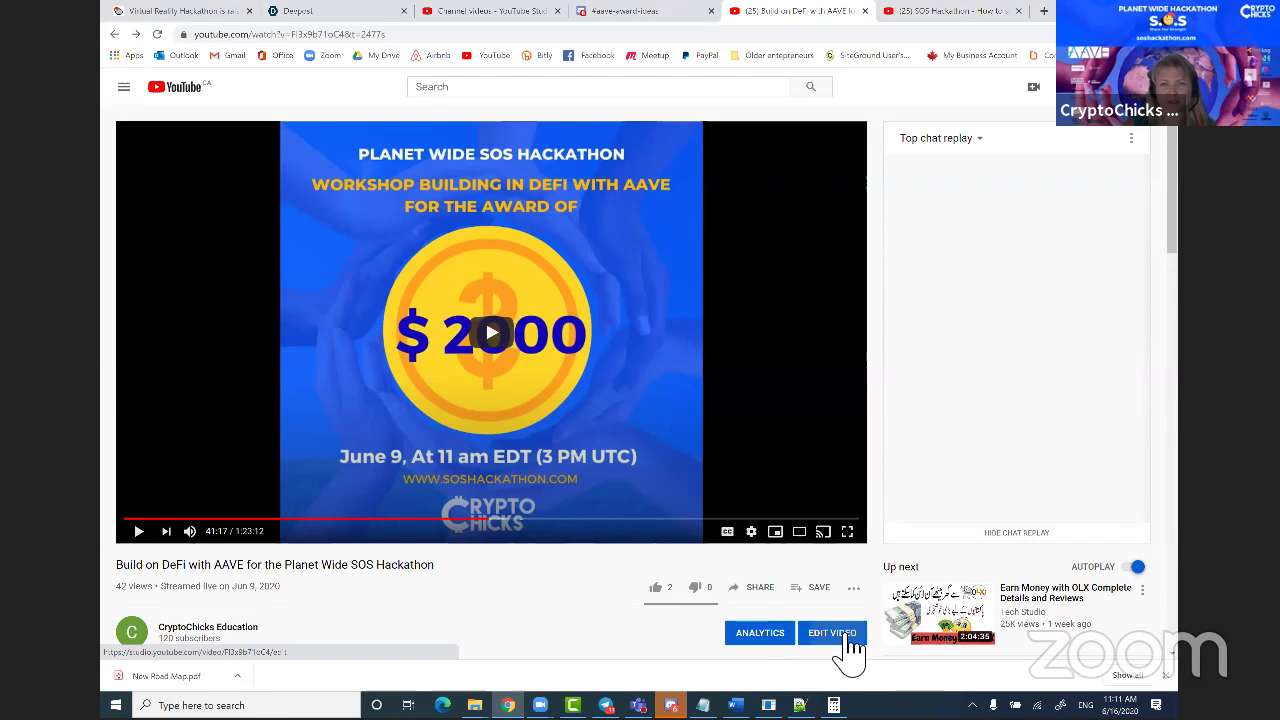
{"action": "left_click", "coordinate": [845, 640]}
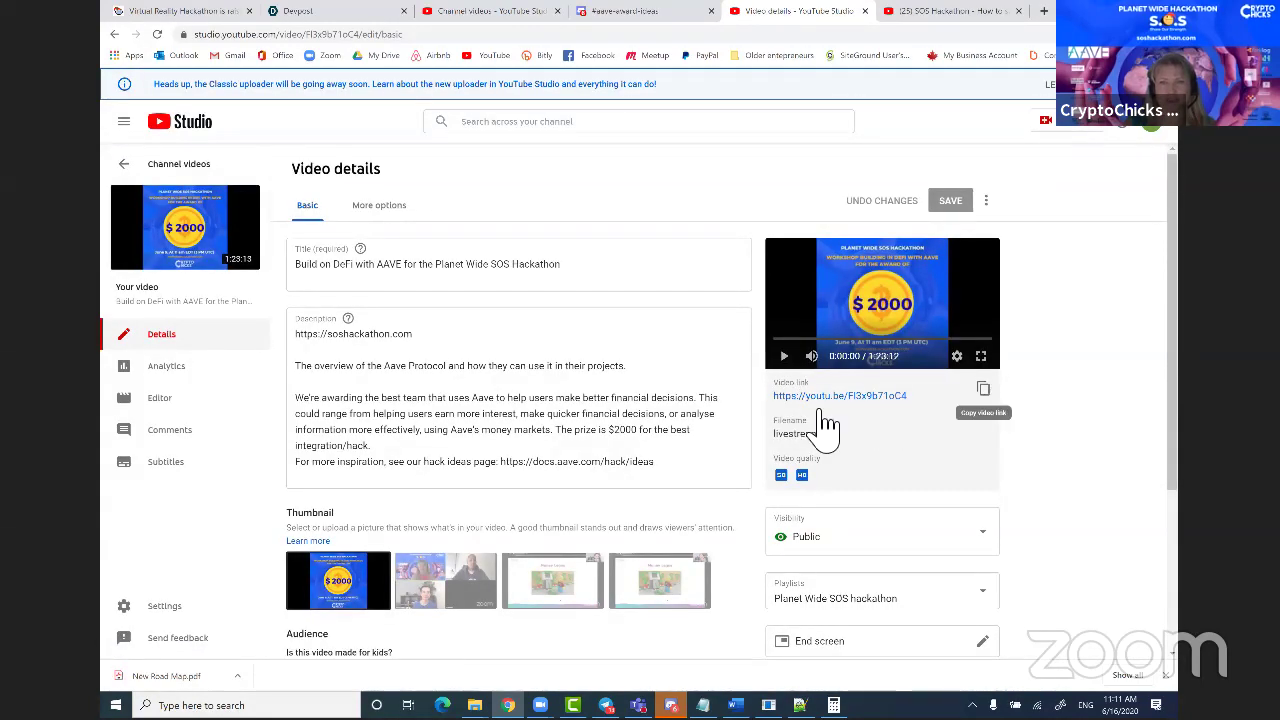
{"action": "left_click", "coordinate": [940, 548]}
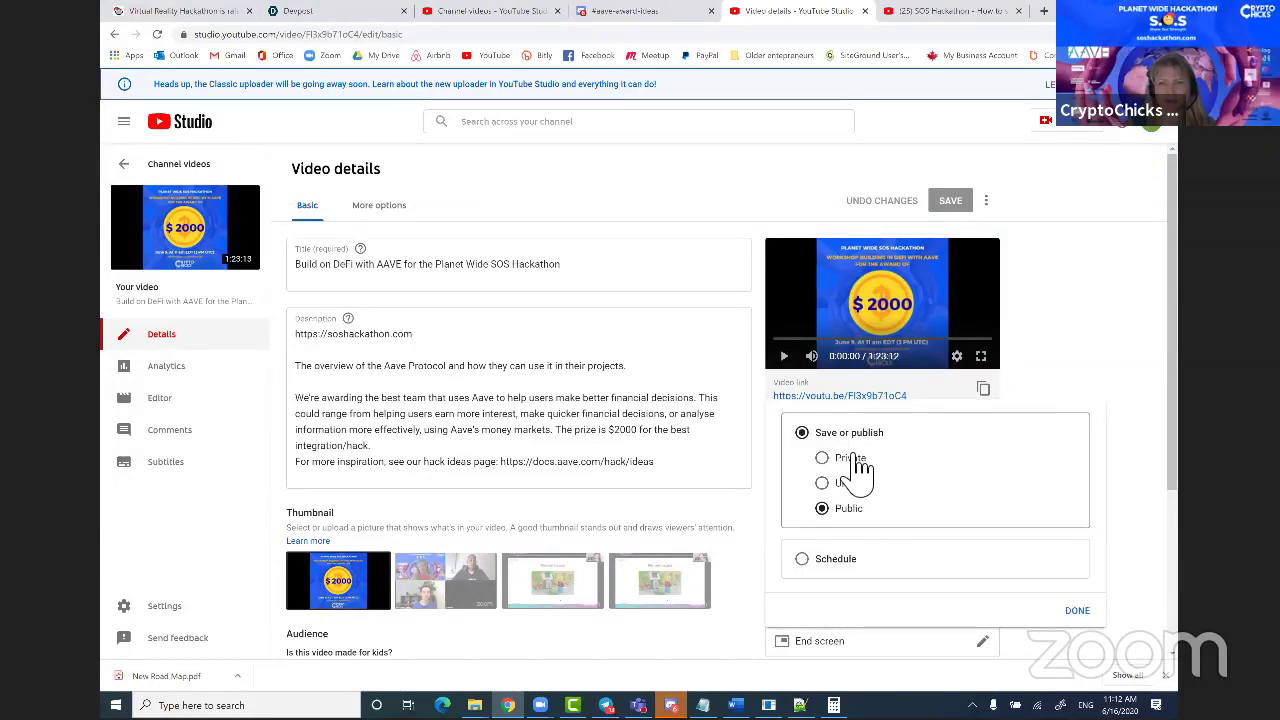
{"action": "left_click", "coordinate": [1052, 380]}
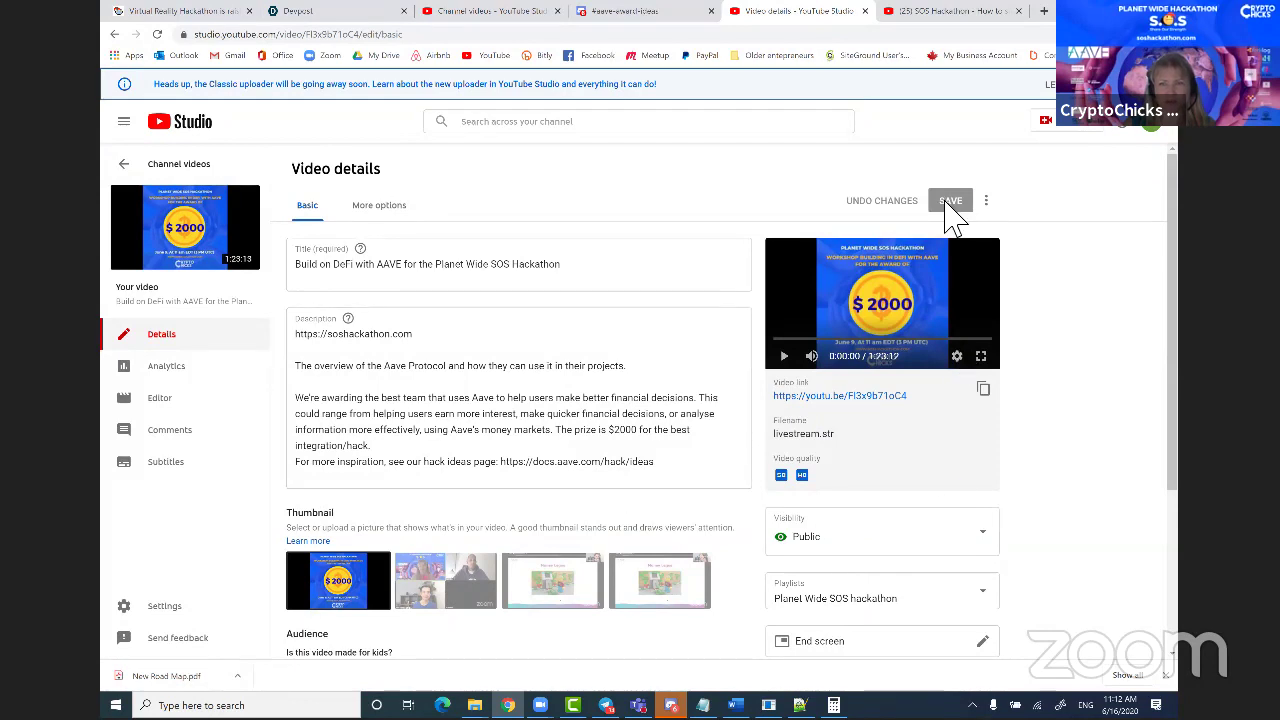
Copy the AAVE workshop video's link into the Devpost project's Video demo field and save the project.
{"action": "left_click", "coordinate": [997, 395]}
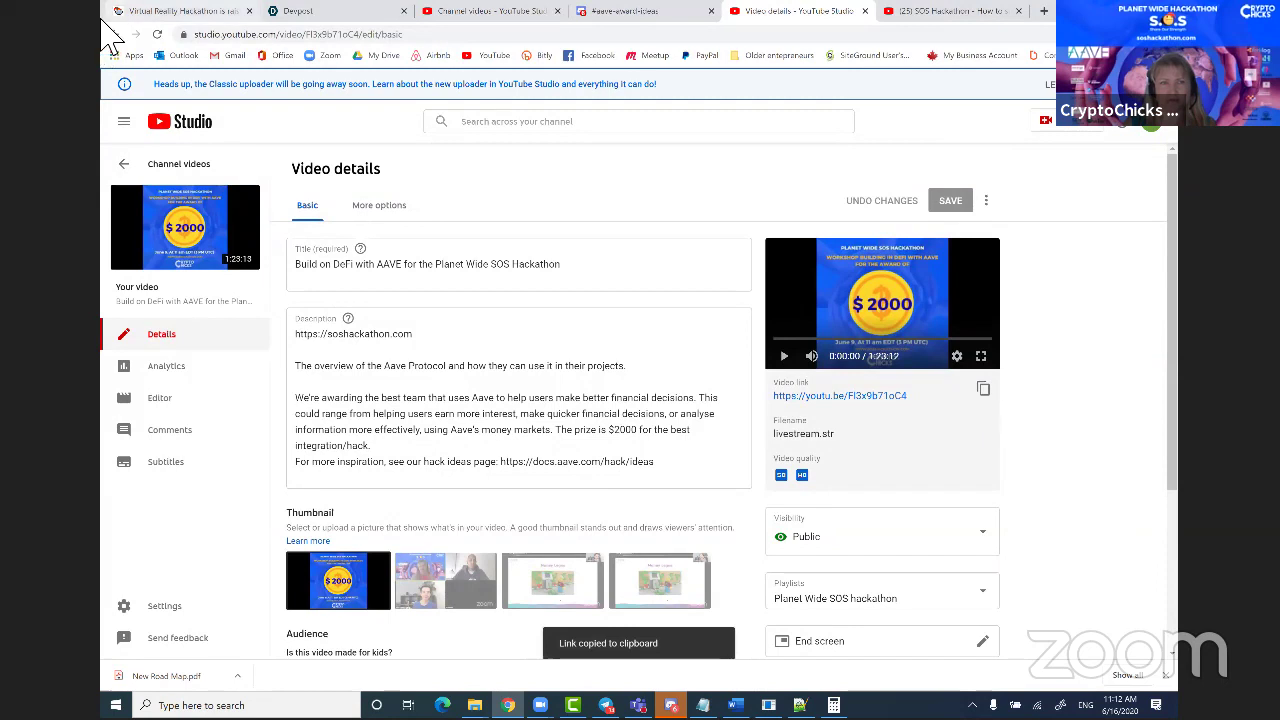
{"action": "left_click", "coordinate": [350, 12]}
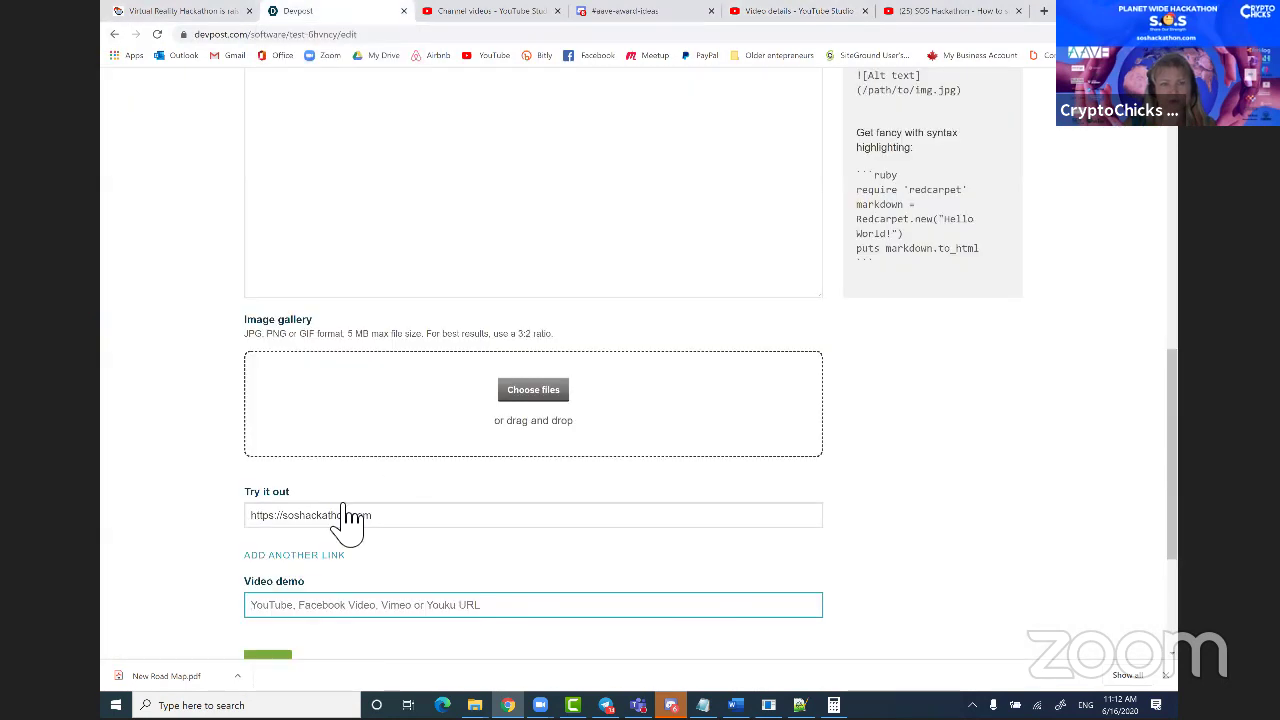
{"action": "key", "text": "ctrl+v"}
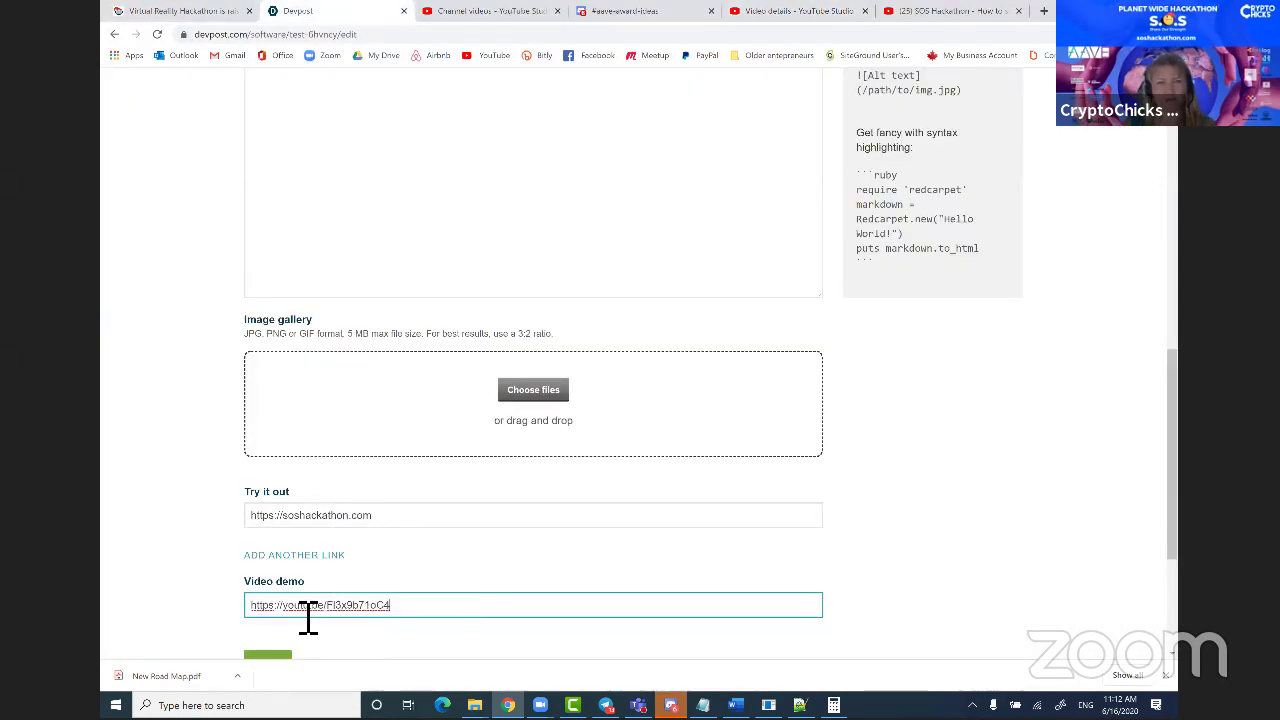
{"action": "mouse_move", "coordinate": [1166, 408]}
{"action": "left_mouse_down"}
{"action": "mouse_move", "coordinate": [1174, 492]}
{"action": "mouse_move", "coordinate": [1174, 425]}
{"action": "left_mouse_up"}
{"action": "left_click_drag", "start_coordinate": [1174, 245], "coordinate": [1176, 505]}
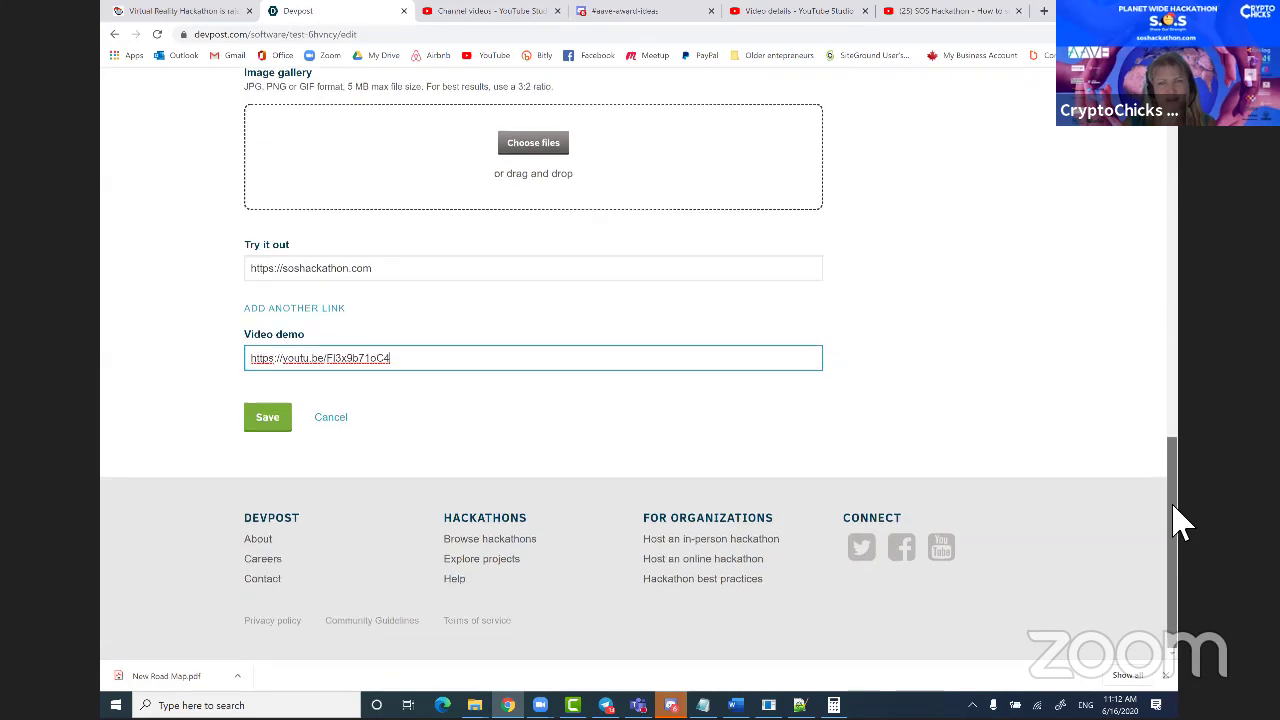
{"action": "left_click", "coordinate": [280, 426]}
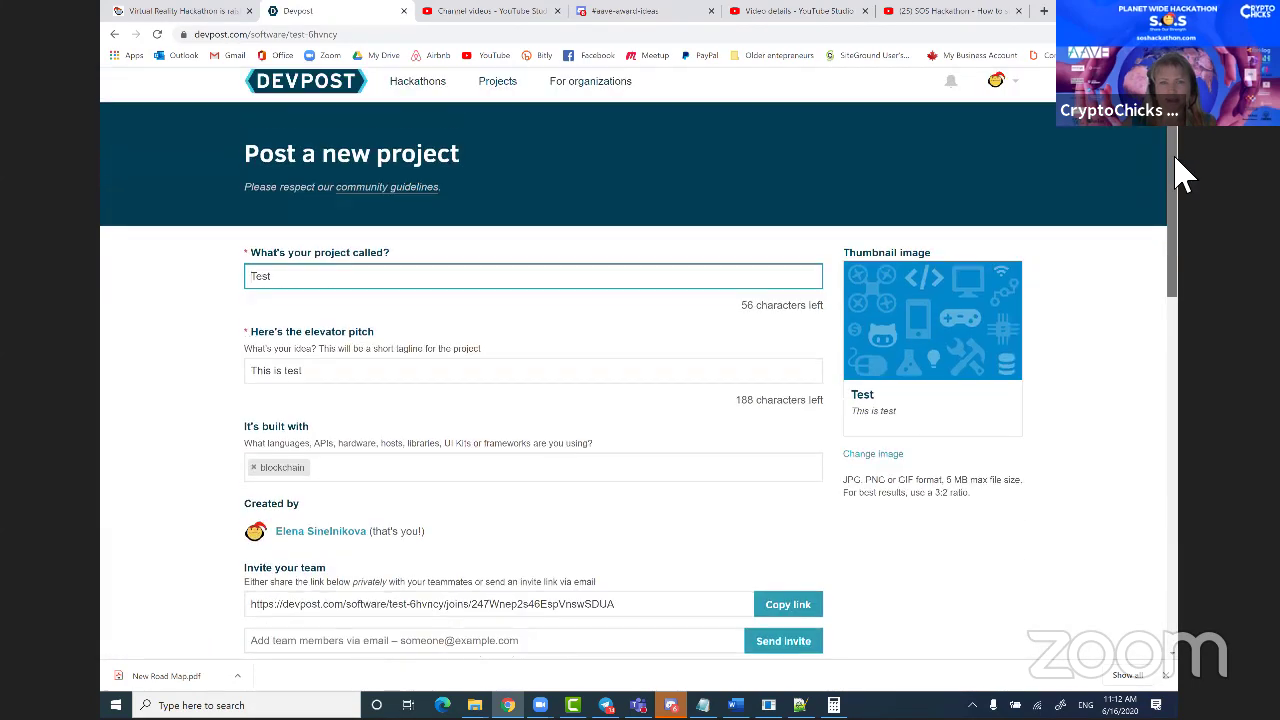
Add "Test" under the Inspiration heading of the project's whole story and save the project again.
{"action": "left_click_drag", "start_coordinate": [1175, 157], "coordinate": [1175, 319]}
{"action": "left_click", "coordinate": [368, 304]}
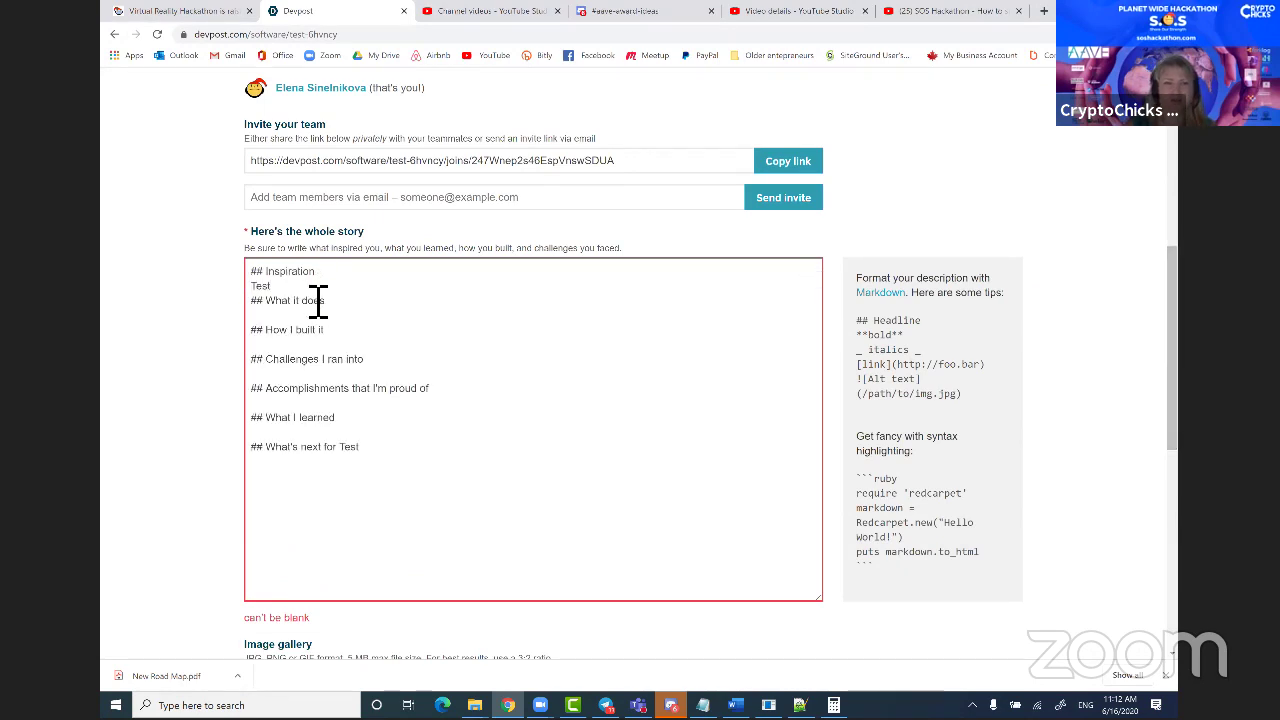
{"action": "left_click_drag", "start_coordinate": [1178, 480], "coordinate": [1170, 615]}
{"action": "left_click", "coordinate": [272, 425]}
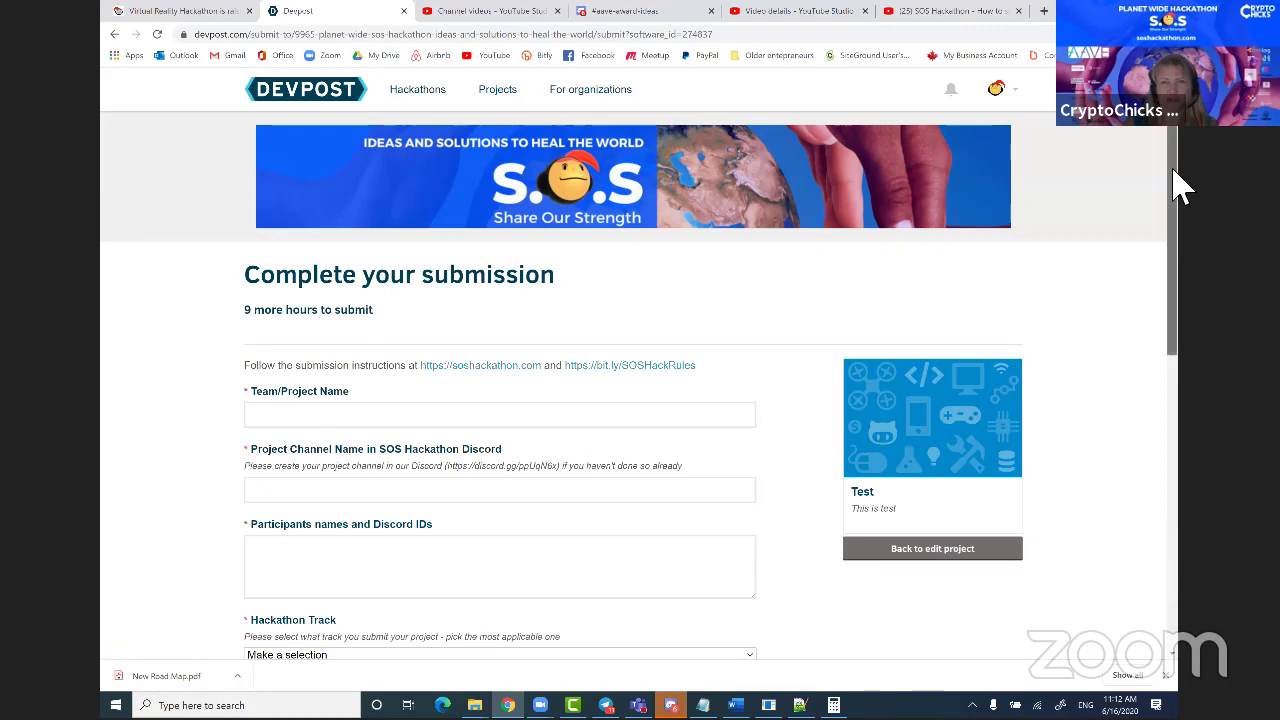
{"action": "scroll", "coordinate": [1175, 168], "scroll_direction": "down", "scroll_amount": 1}
{"action": "scroll", "coordinate": [1178, 140], "scroll_direction": "up", "scroll_amount": 1}
{"action": "scroll", "coordinate": [1177, 175], "scroll_direction": "down", "scroll_amount": 1}
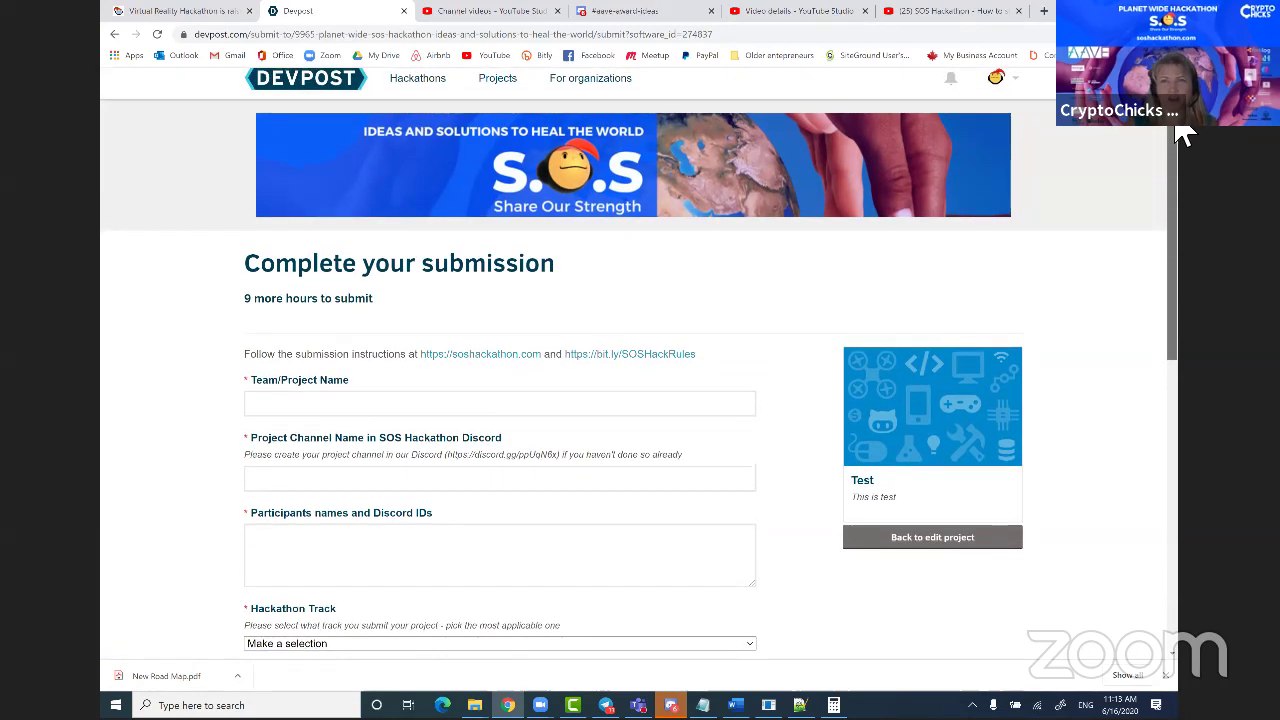
{"action": "scroll", "coordinate": [1177, 175], "scroll_direction": "up", "scroll_amount": 1}
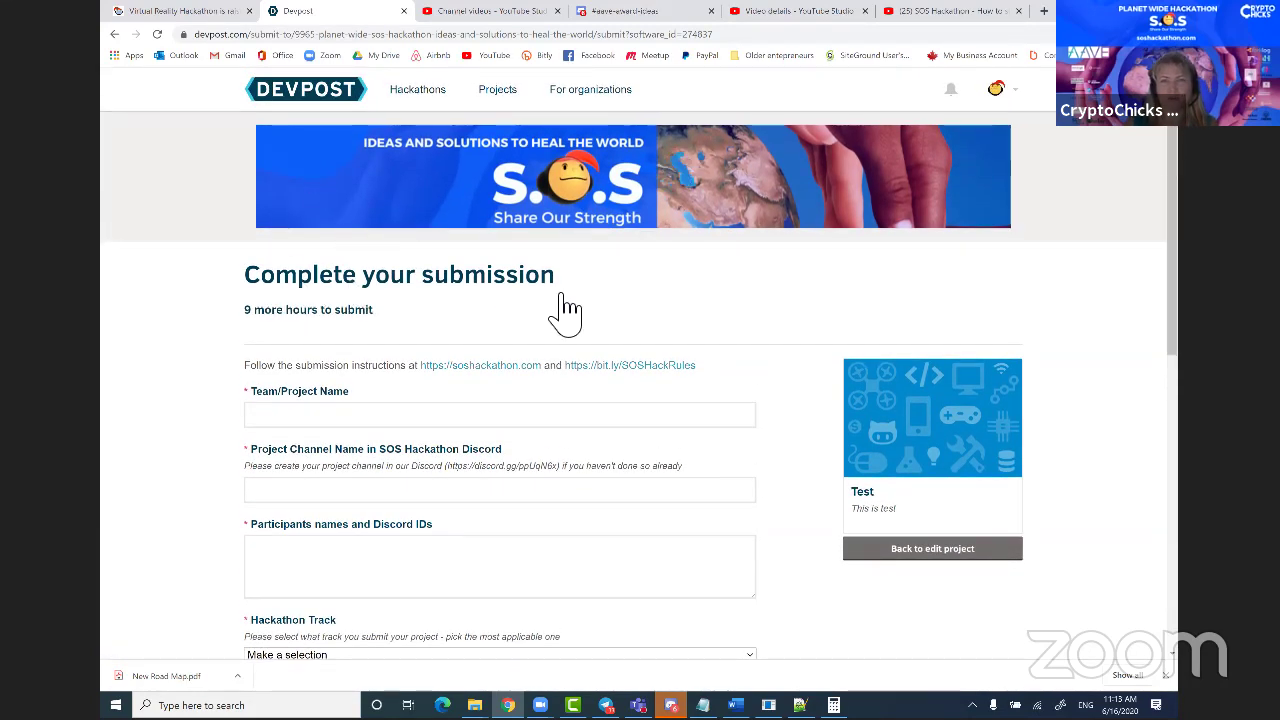
{"action": "mouse_move", "coordinate": [1178, 140]}
{"action": "left_mouse_down"}
{"action": "mouse_move", "coordinate": [1162, 450]}
{"action": "mouse_move", "coordinate": [1175, 140]}
{"action": "left_mouse_up"}
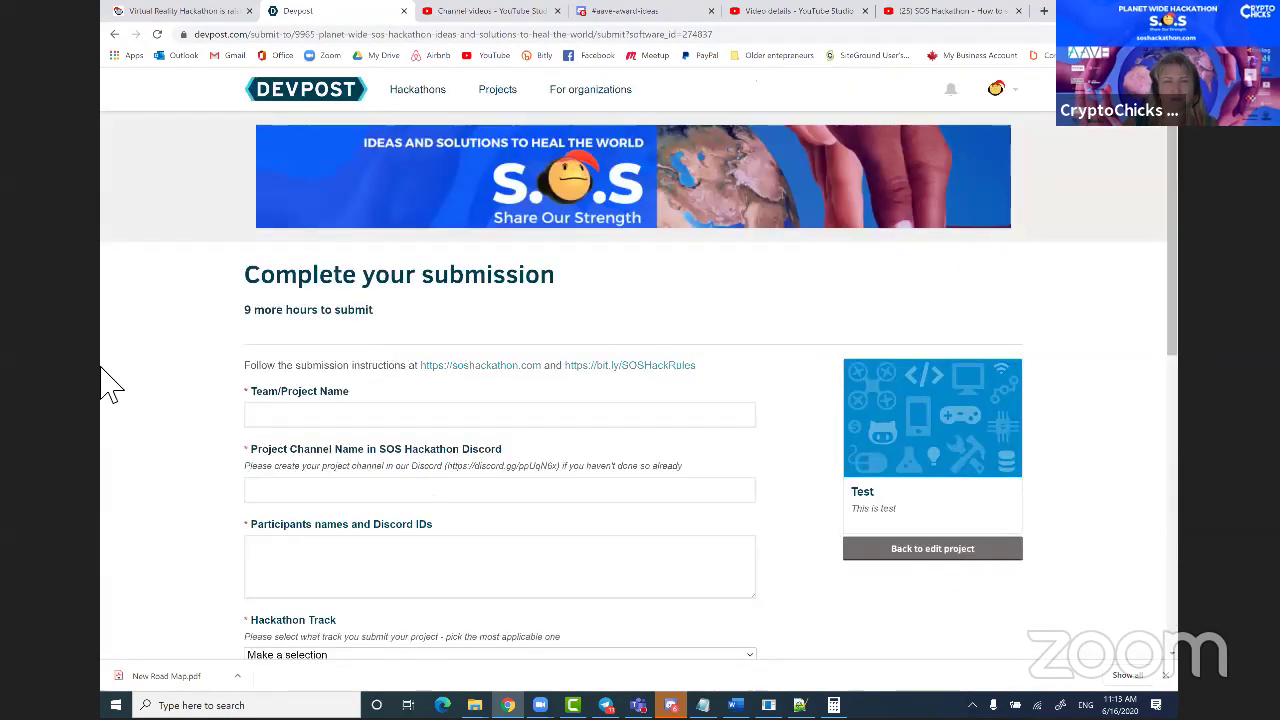
Enter "Test/Test Project" as the Team/Project Name in the hackathon submission form.
{"action": "left_click", "coordinate": [324, 425]}
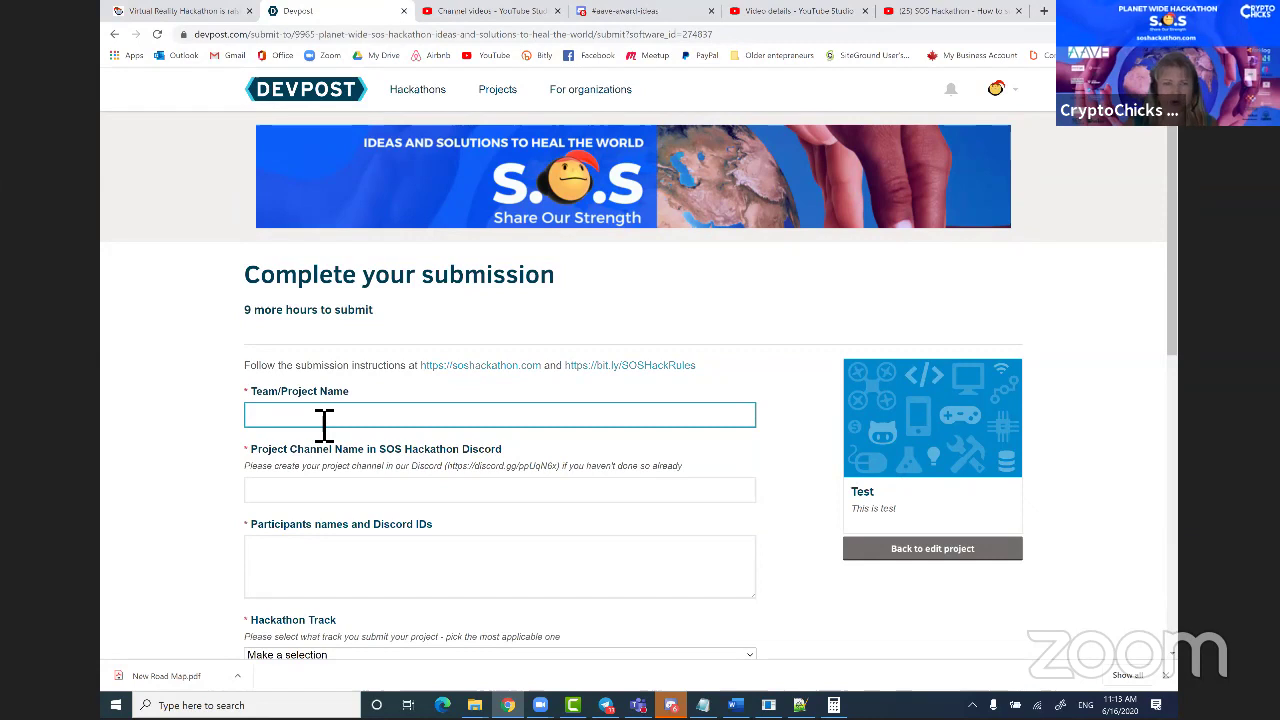
{"action": "left_click", "coordinate": [324, 425]}
{"action": "left_click", "coordinate": [274, 448]}
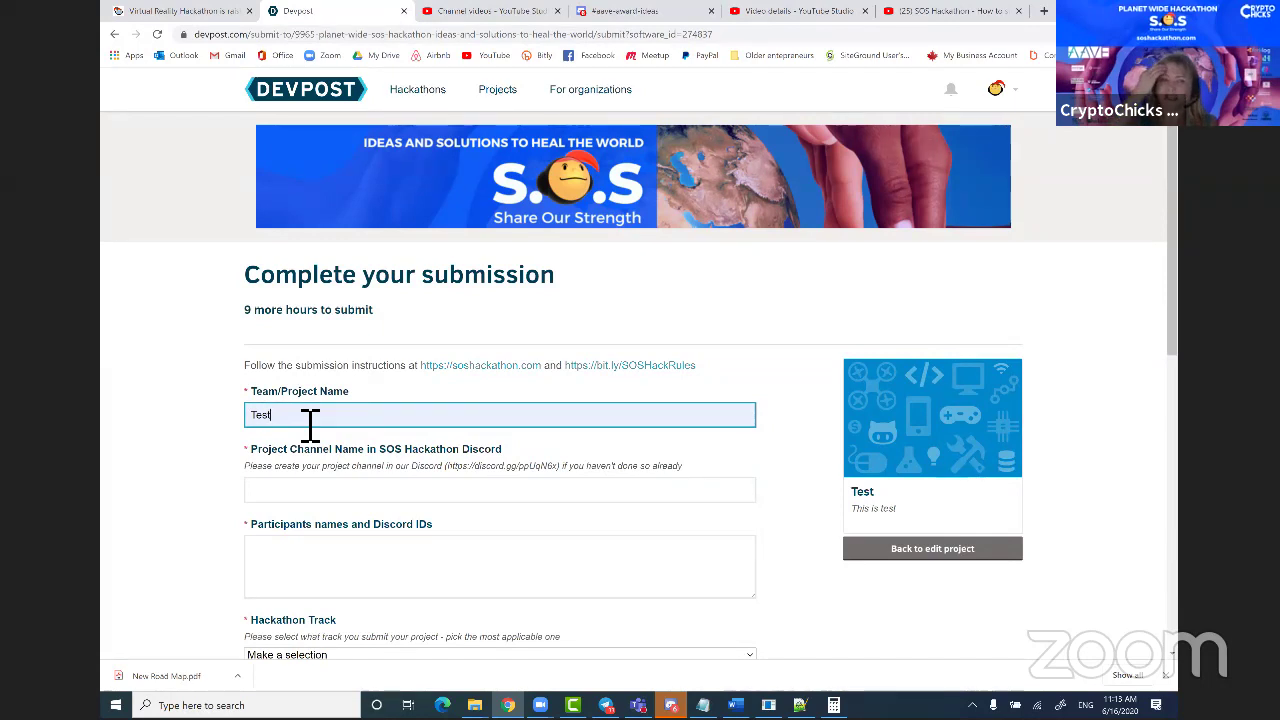
{"action": "type", "text": "Test Project"}
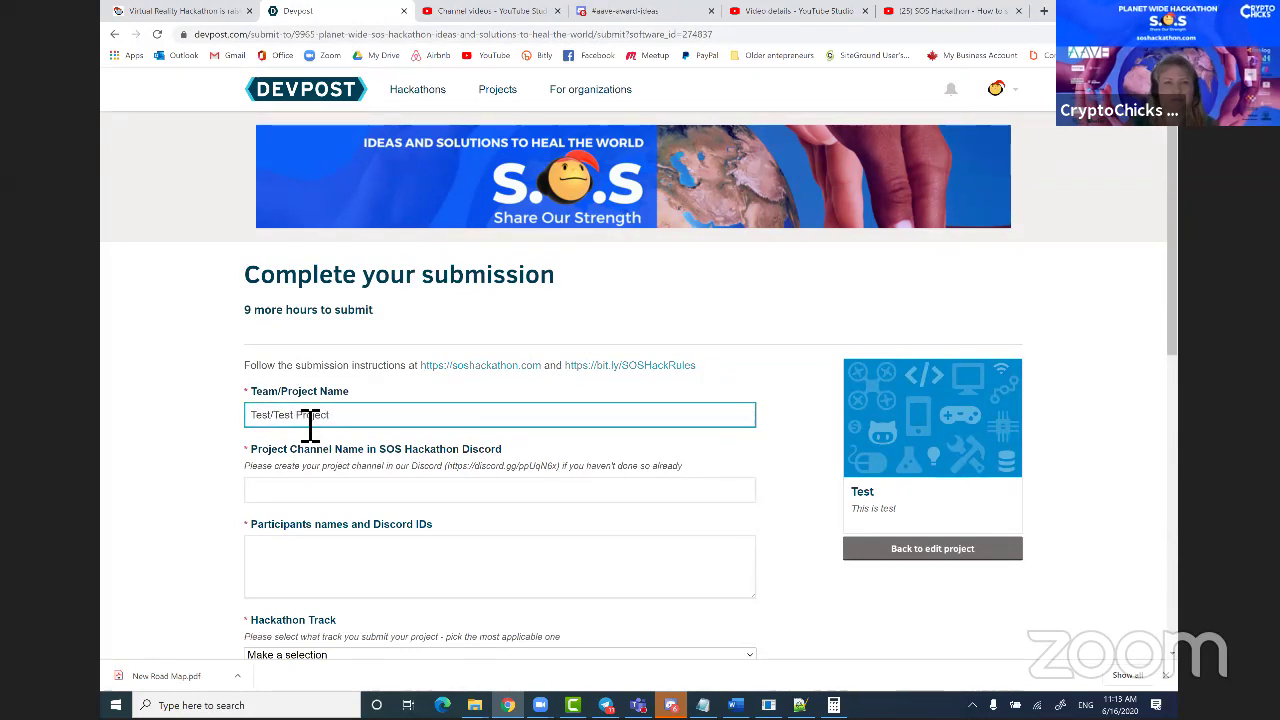
Switch to the Planet Wide SoS hackathon Discord server and look through its Teams channels for the project channel name.
{"action": "left_click", "coordinate": [286, 494]}
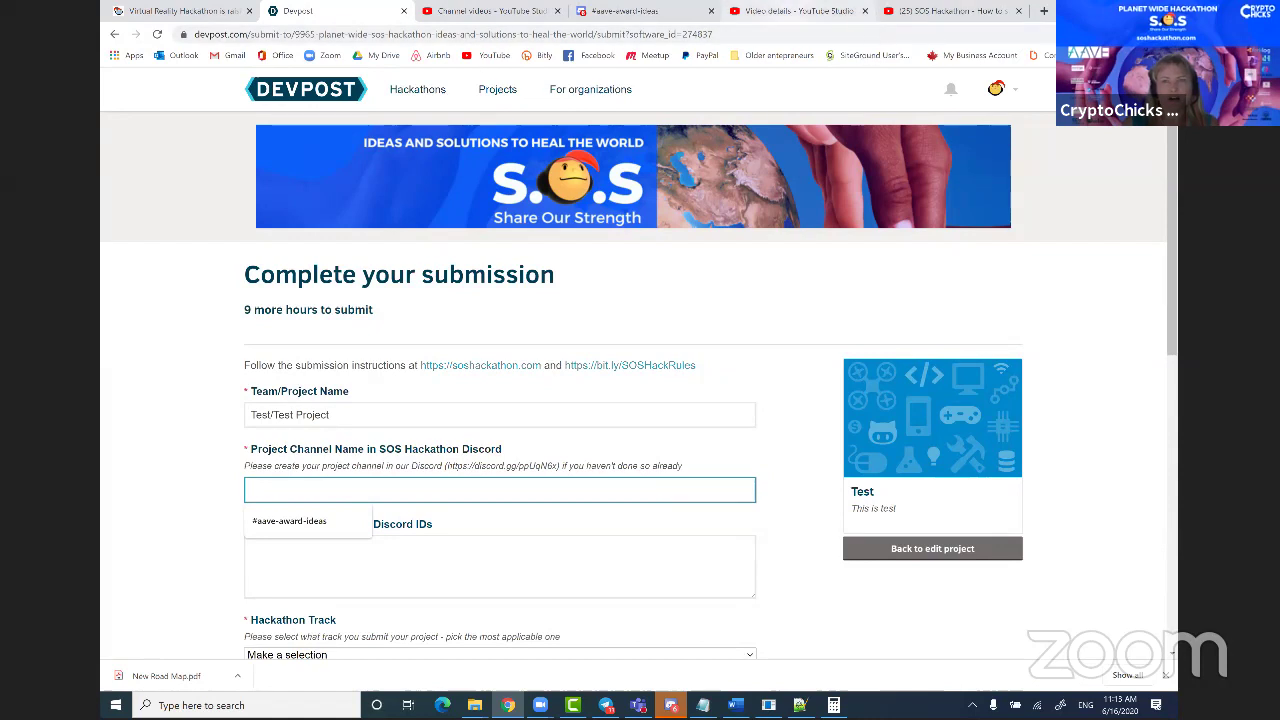
{"action": "left_click_drag", "start_coordinate": [600, 12], "coordinate": [576, 195]}
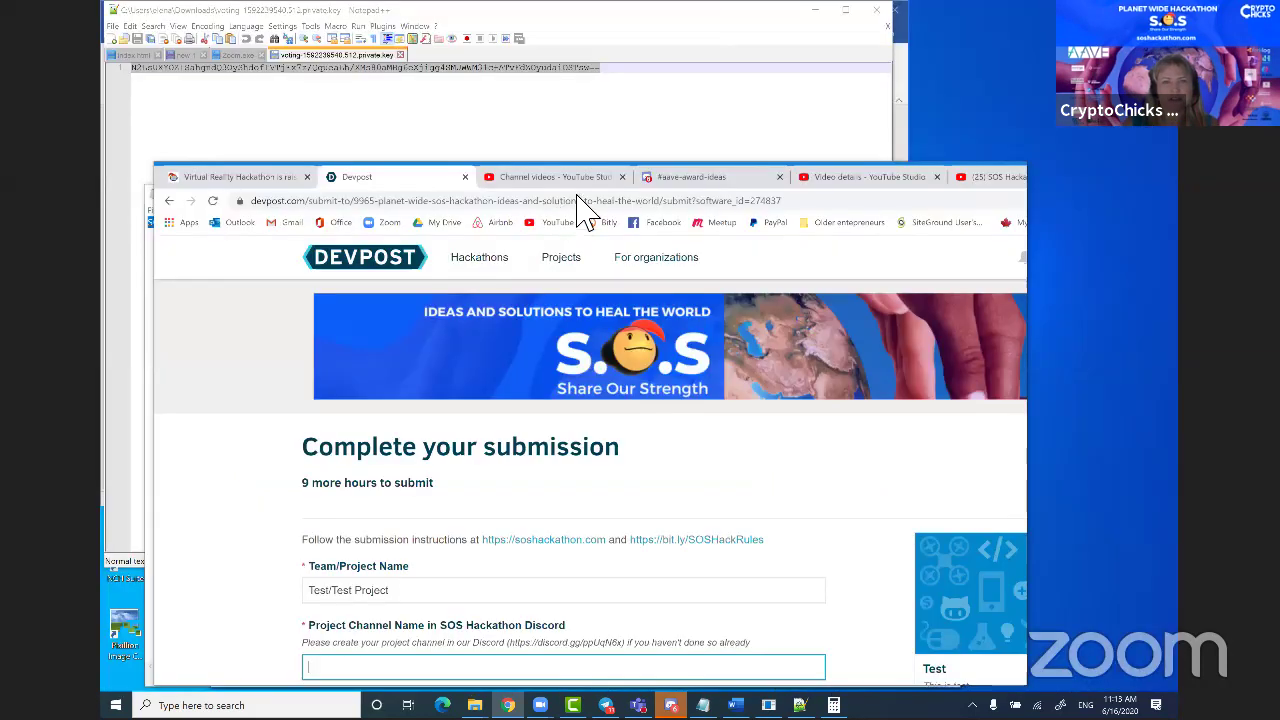
{"action": "left_click", "coordinate": [577, 194]}
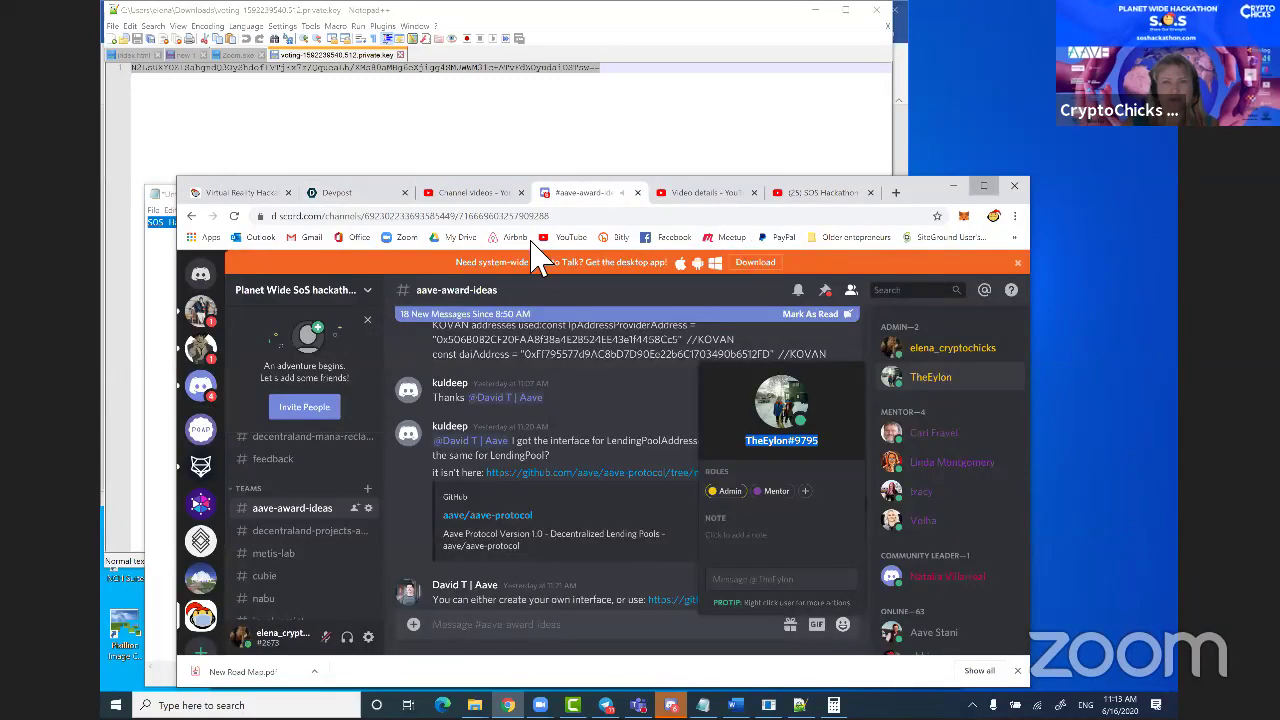
{"action": "left_click", "coordinate": [984, 186]}
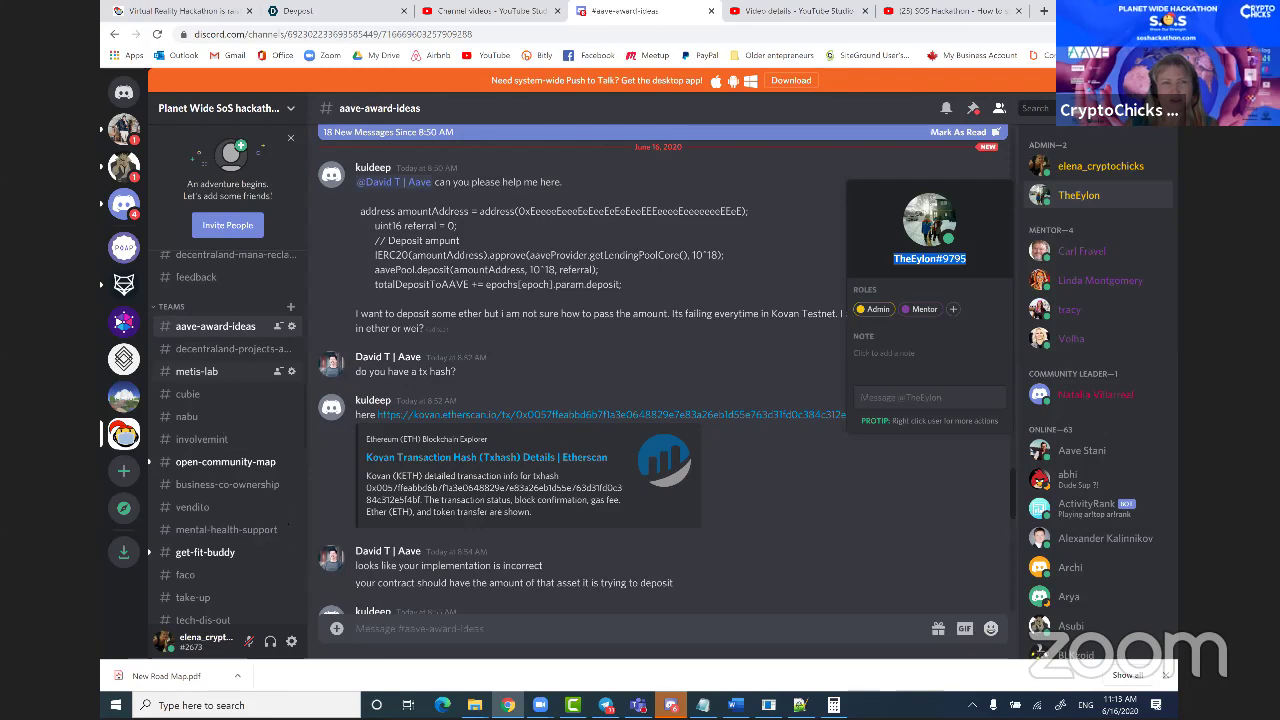
{"action": "scroll", "coordinate": [203, 435], "scroll_direction": "down", "scroll_amount": 10}
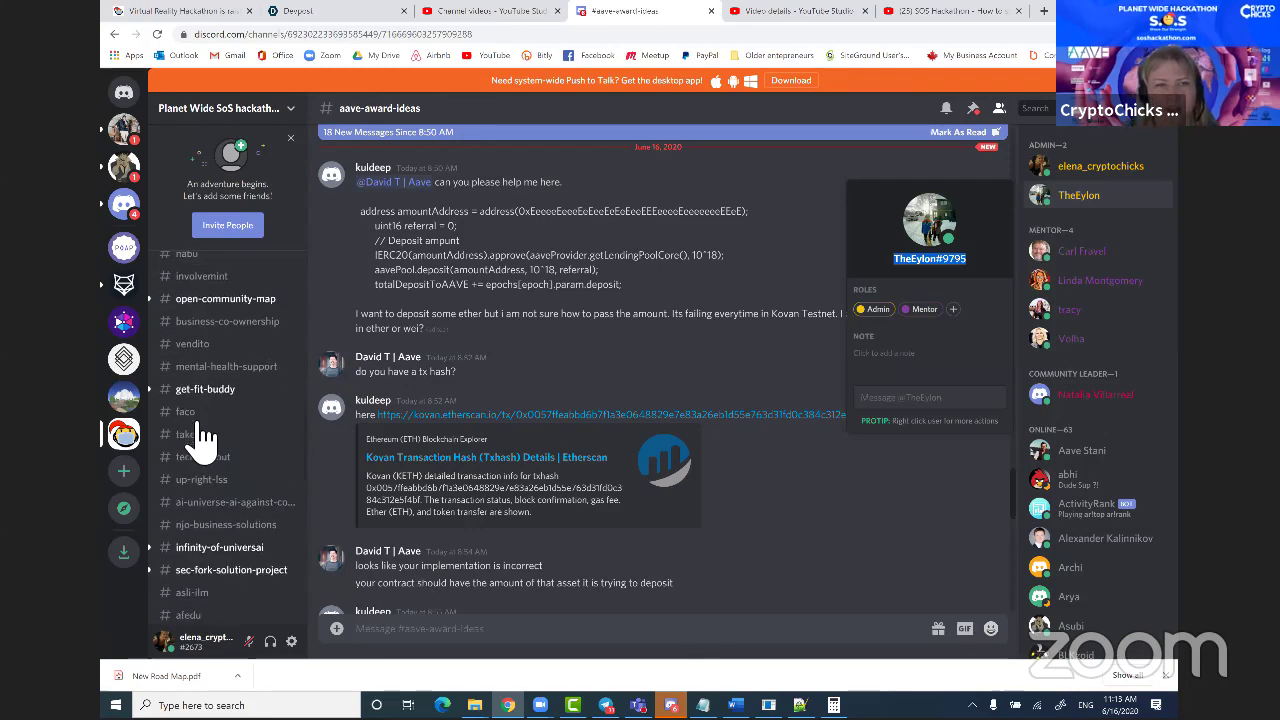
{"action": "scroll", "coordinate": [203, 435], "scroll_direction": "up", "scroll_amount": 12}
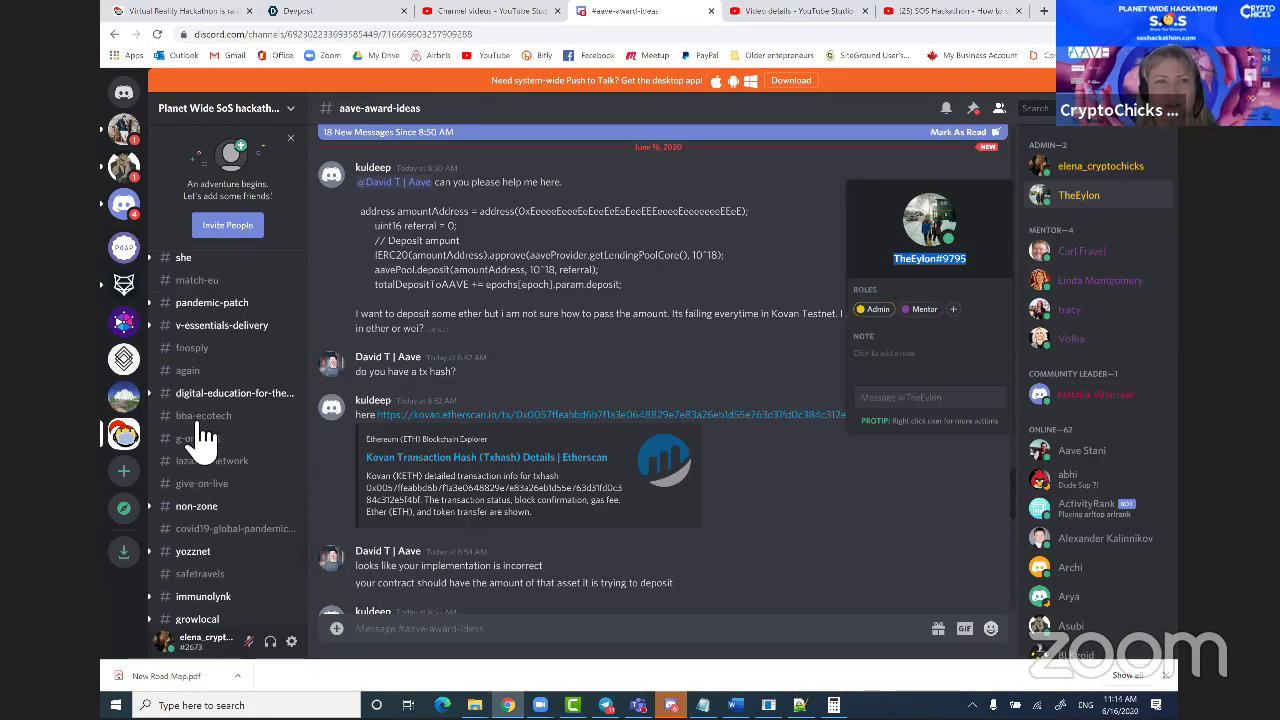
{"action": "scroll", "coordinate": [230, 430], "scroll_direction": "up", "scroll_amount": 4}
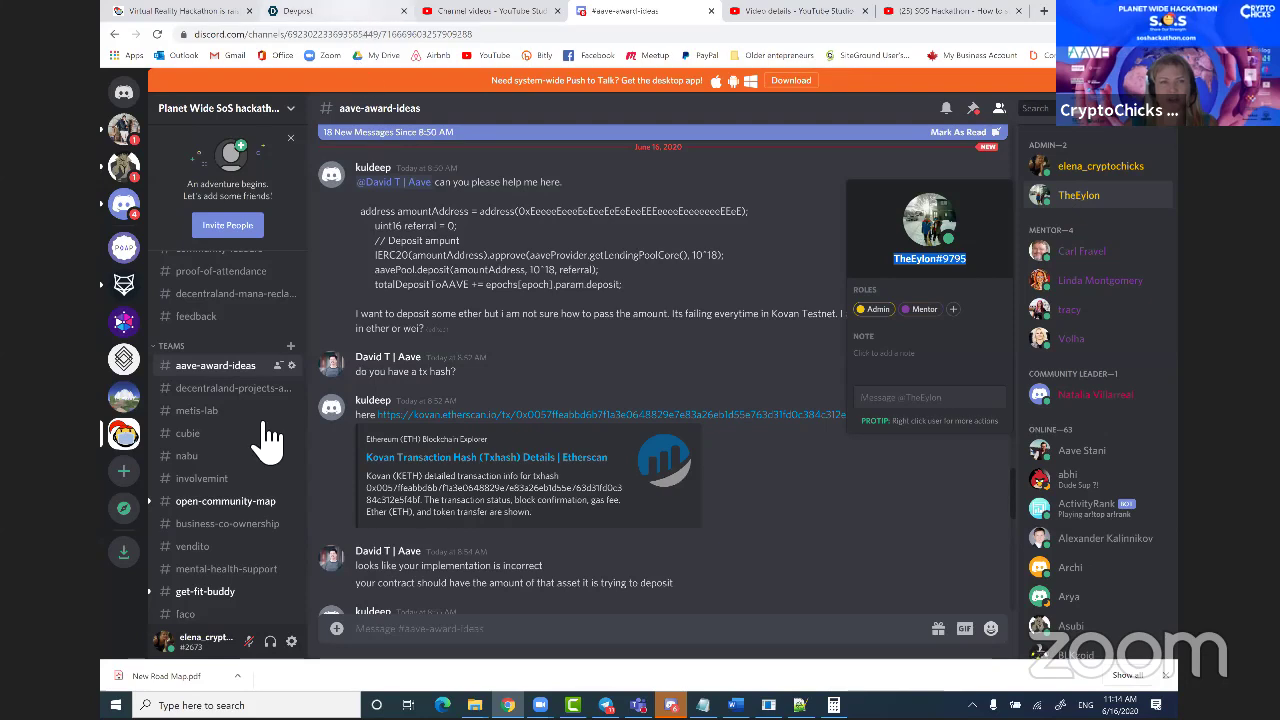
Return to the Devpost submission form and set the Project Channel Name in SOS Hackathon Discord to "#aave-award-ideas".
{"action": "left_click", "coordinate": [318, 12]}
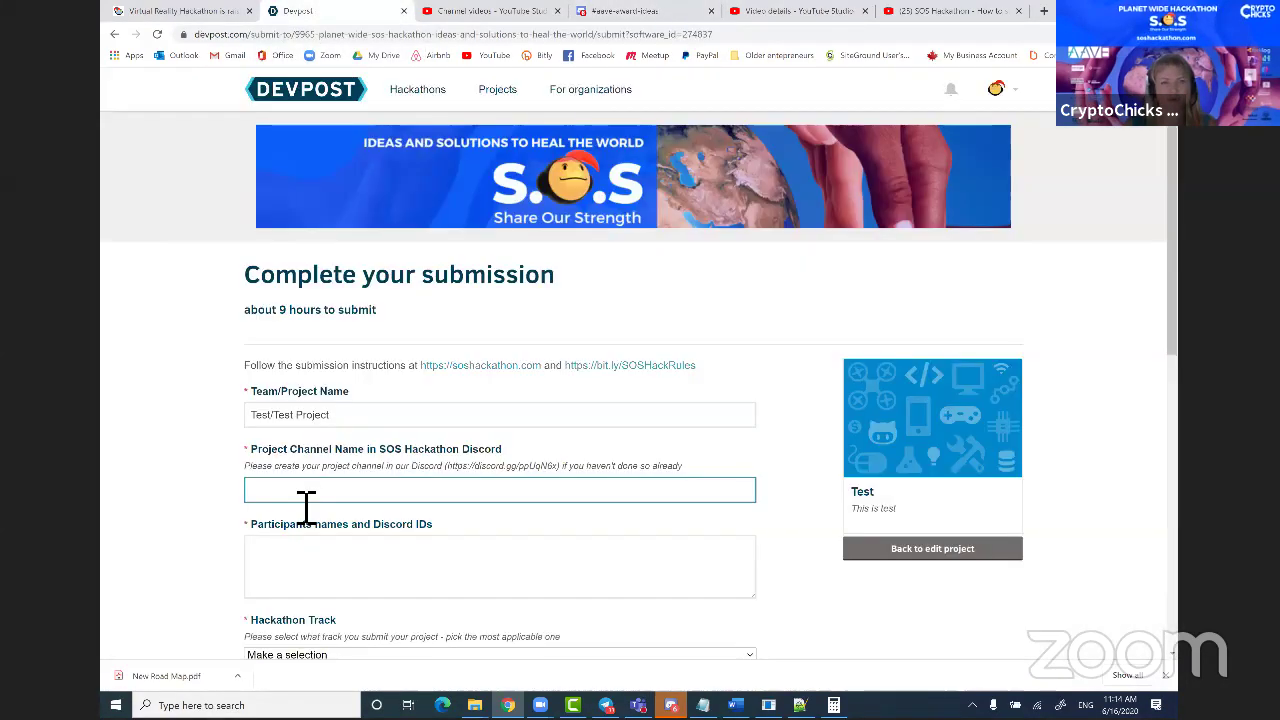
{"action": "left_click", "coordinate": [302, 492]}
{"action": "left_click", "coordinate": [300, 518]}
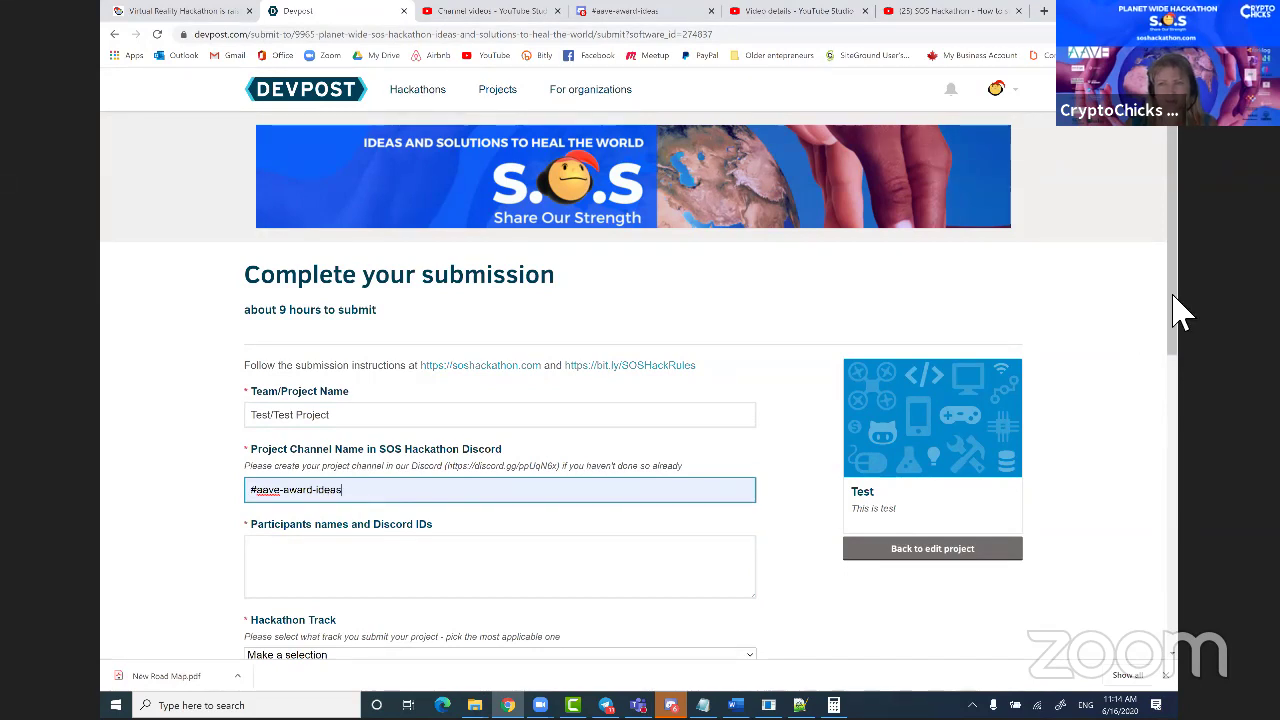
{"action": "mouse_move", "coordinate": [1170, 302]}
{"action": "left_mouse_down"}
{"action": "mouse_move", "coordinate": [1170, 332]}
{"action": "mouse_move", "coordinate": [1174, 295]}
{"action": "left_mouse_up"}
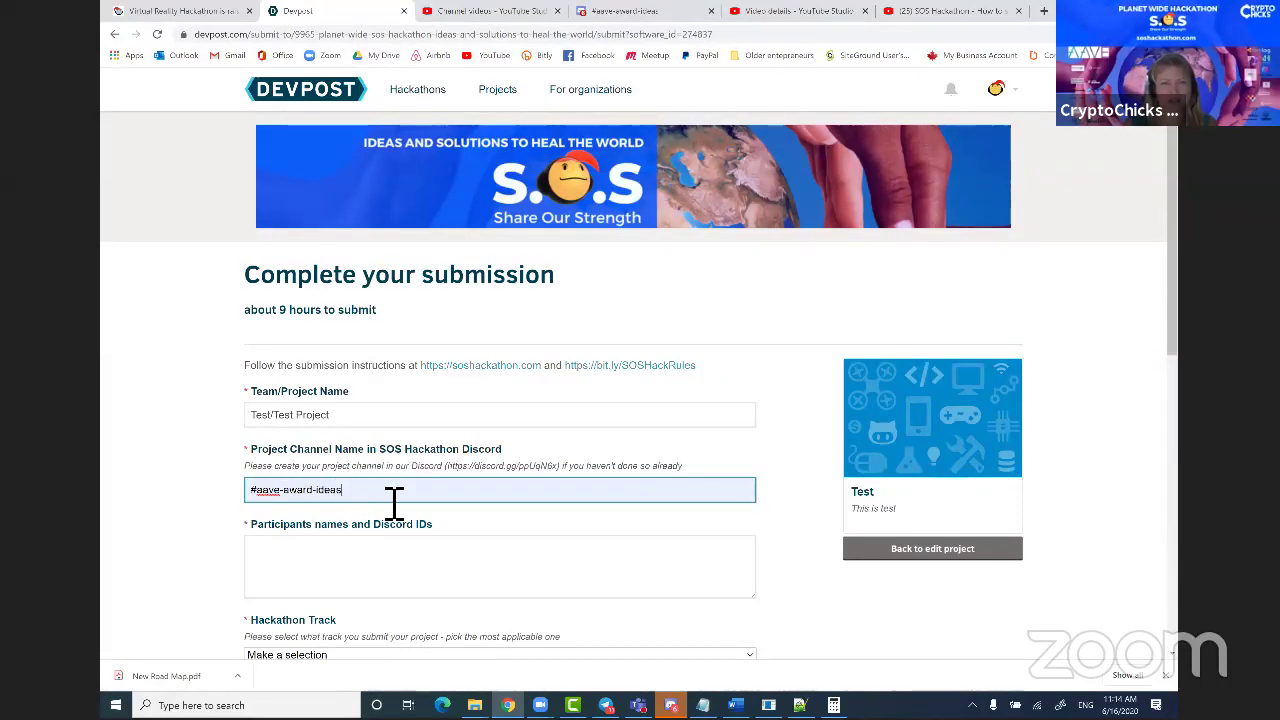
Open the participant's own admin profile in the Discord server's member list and copy the Discord ID.
{"action": "left_click", "coordinate": [312, 569]}
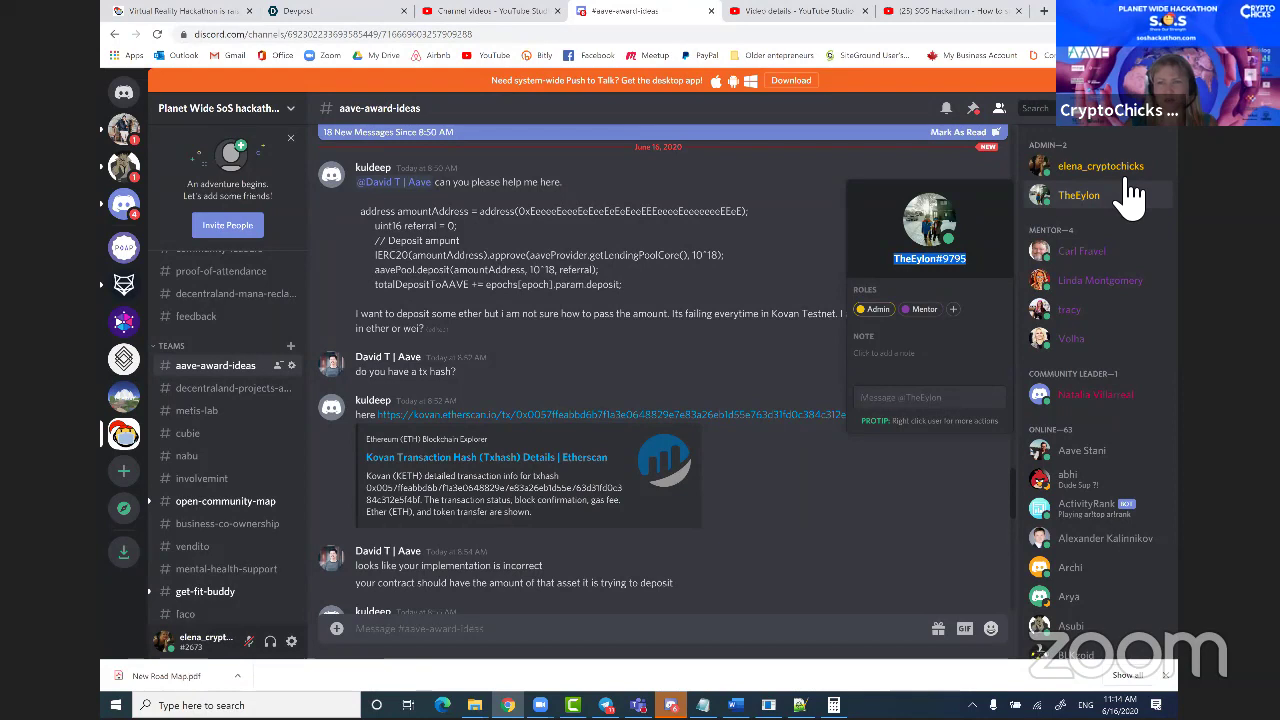
{"action": "scroll", "coordinate": [1171, 400], "scroll_direction": "down", "scroll_amount": 3}
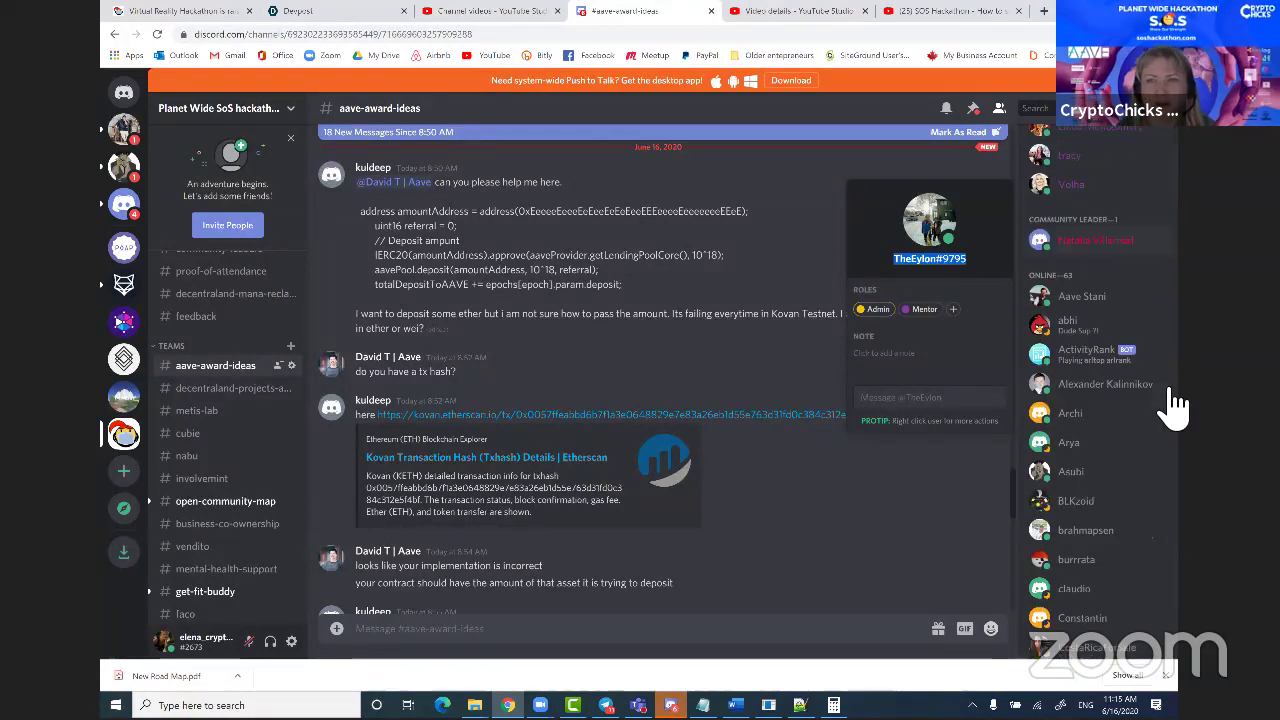
{"action": "scroll", "coordinate": [1176, 403], "scroll_direction": "down", "scroll_amount": 5}
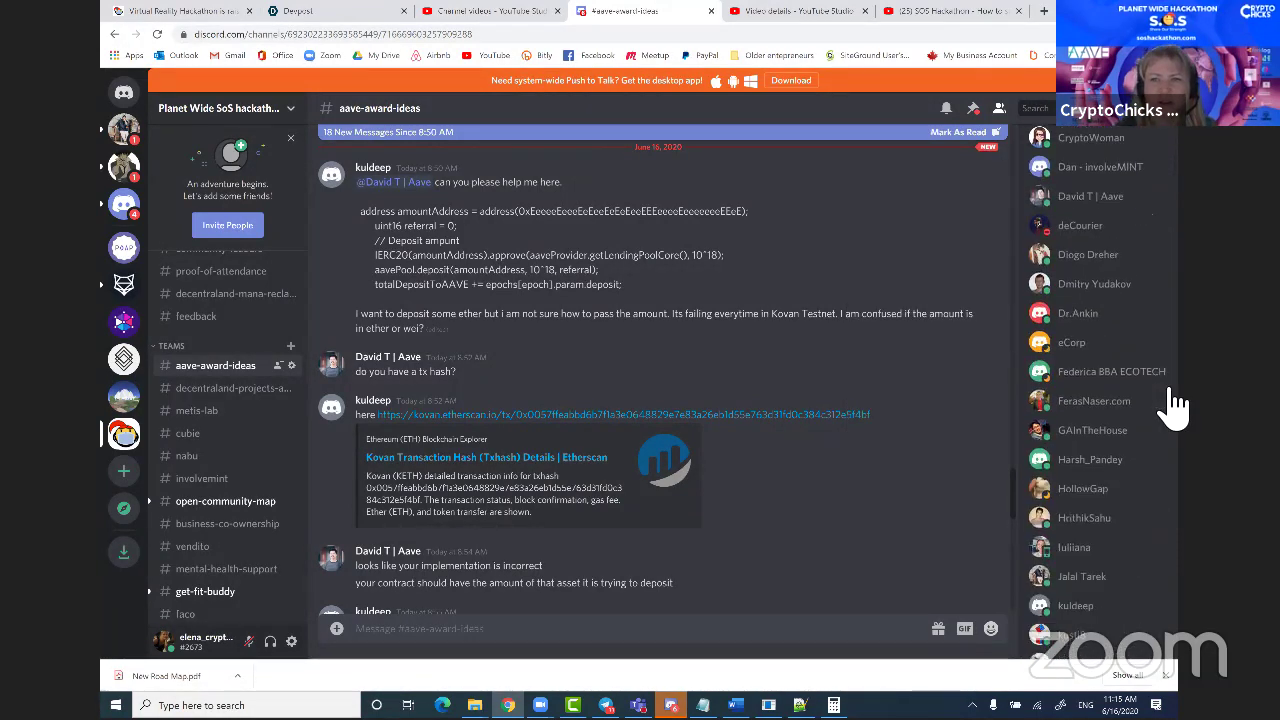
{"action": "scroll", "coordinate": [1176, 403], "scroll_direction": "up", "scroll_amount": 10}
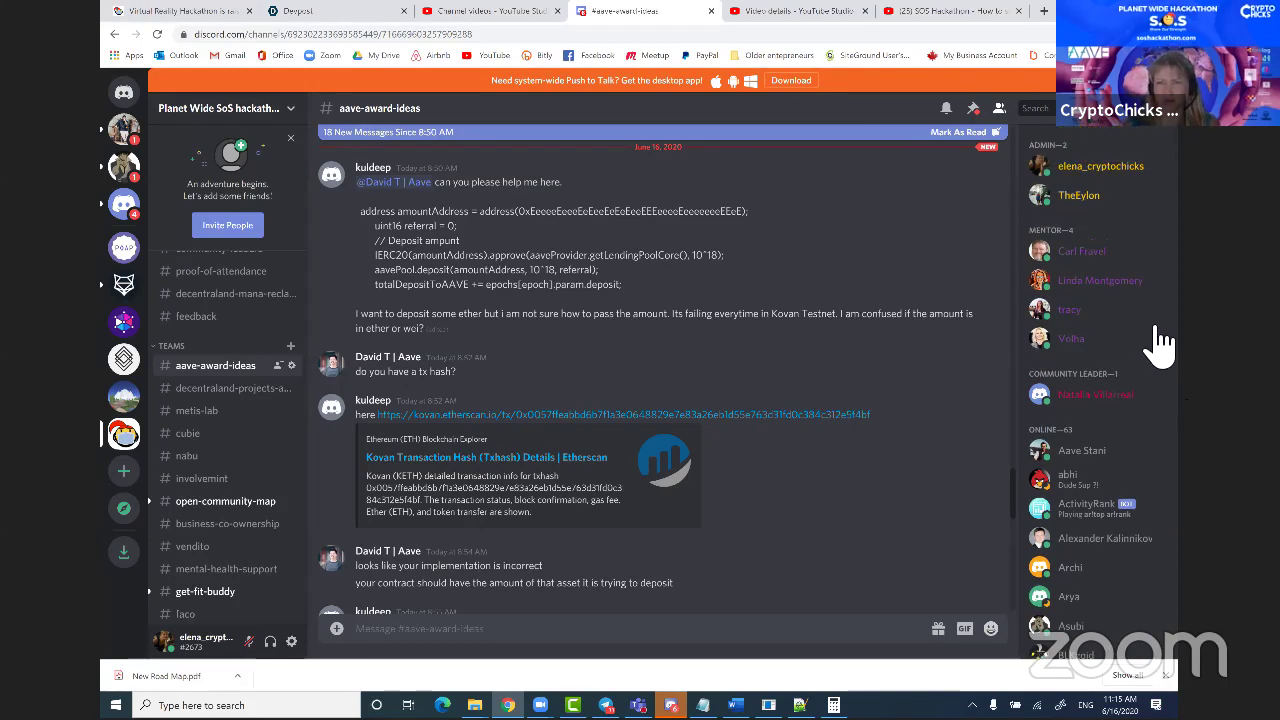
{"action": "left_click", "coordinate": [1100, 166]}
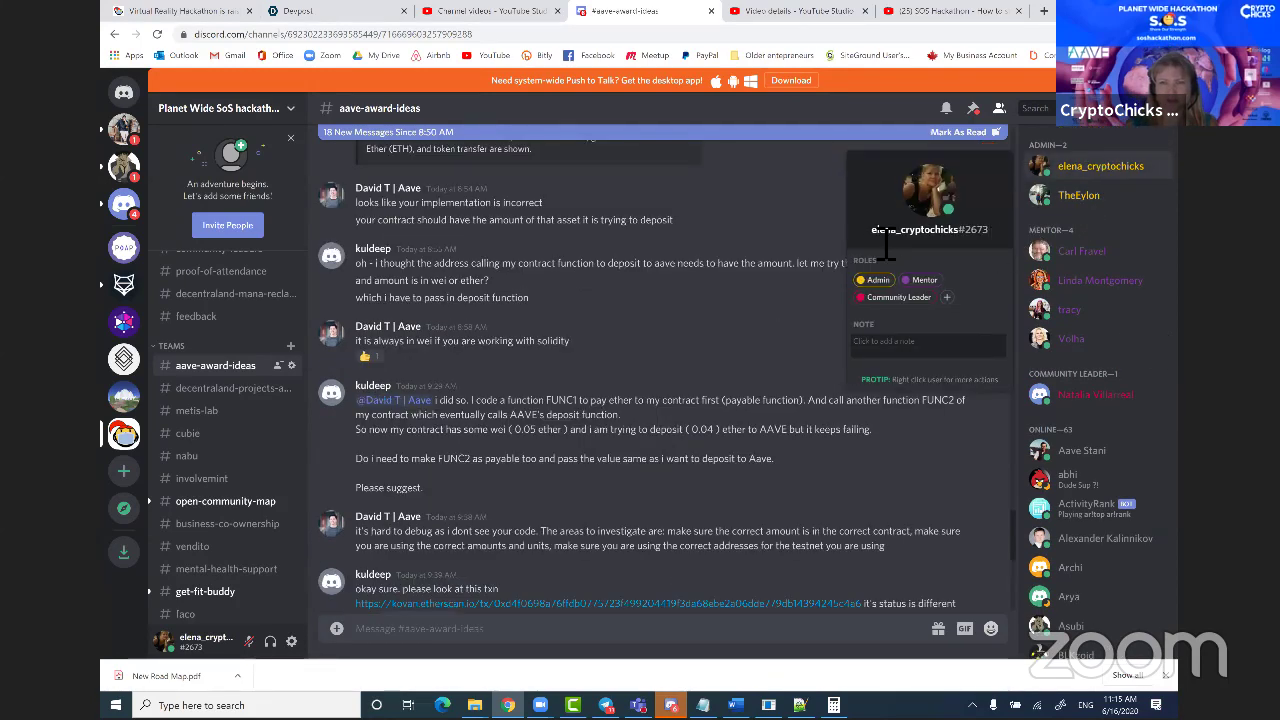
{"action": "triple_click", "coordinate": [988, 243]}
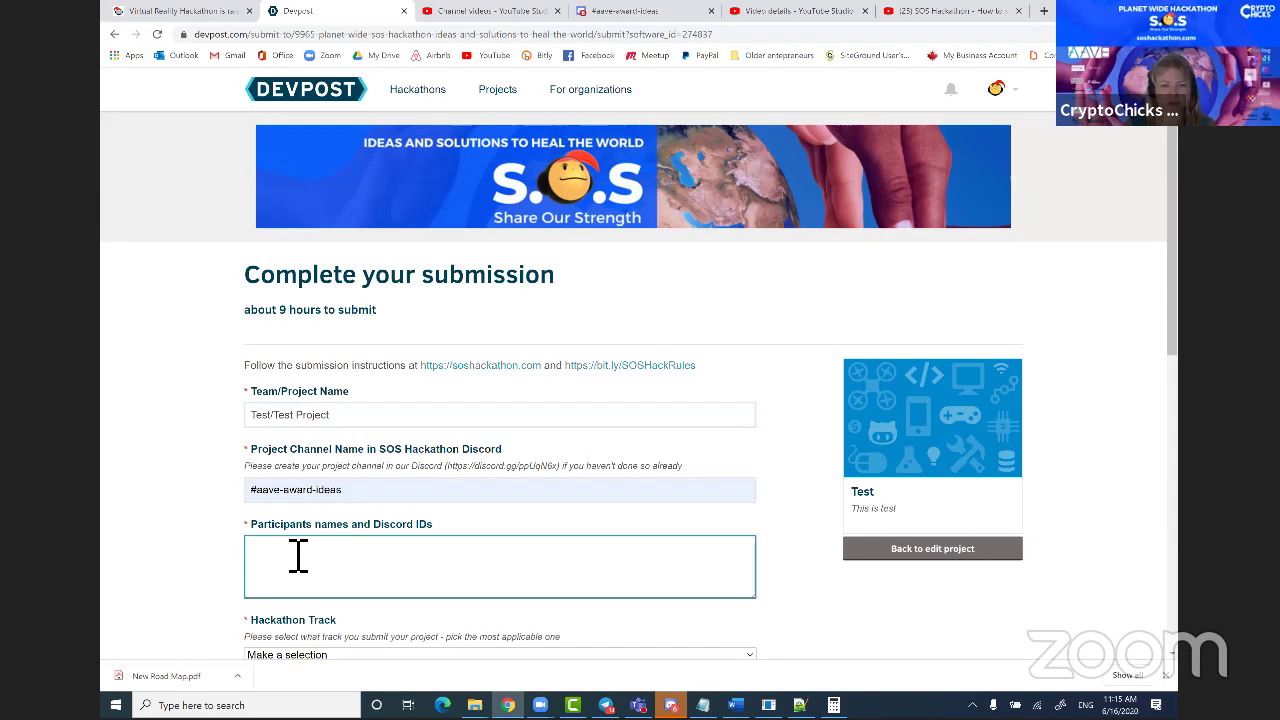
Enter the participant's full name and Discord ID on one line under Participants names and Discord IDs in the Devpost form.
{"action": "key", "text": "BackSpace"}
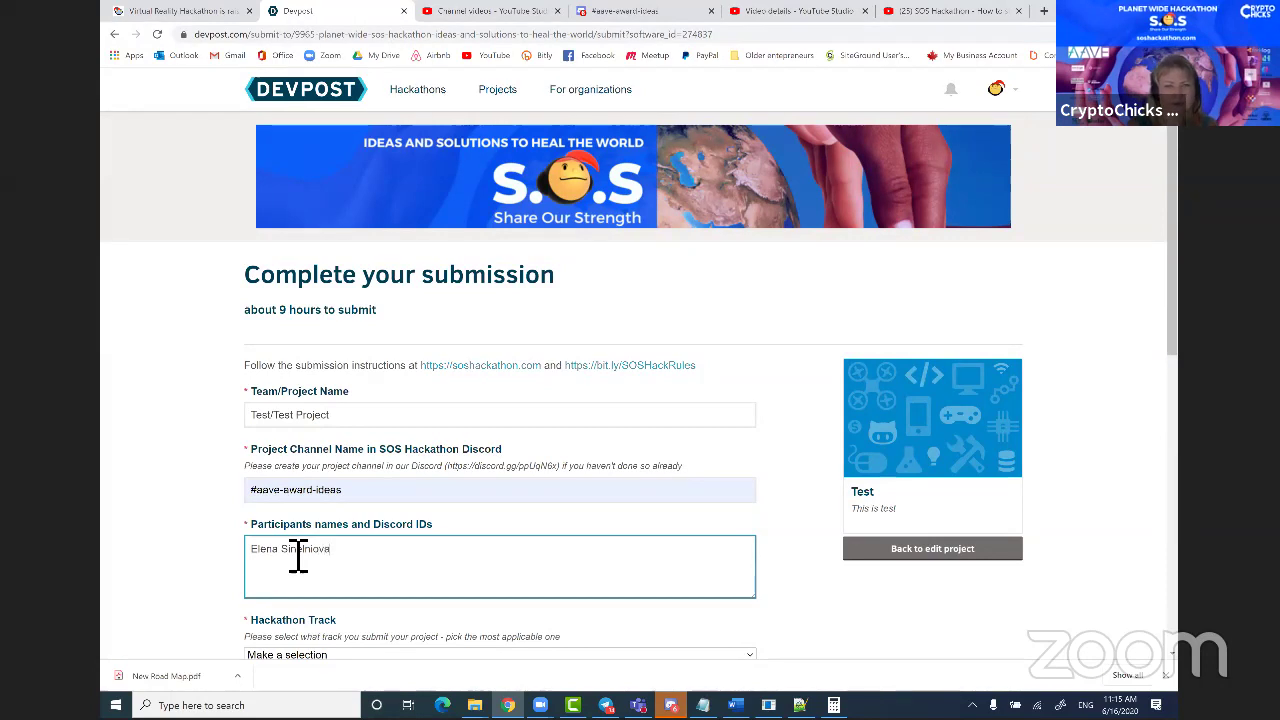
{"action": "key", "text": "BackSpace"}
{"action": "key", "text": "BackSpace"}
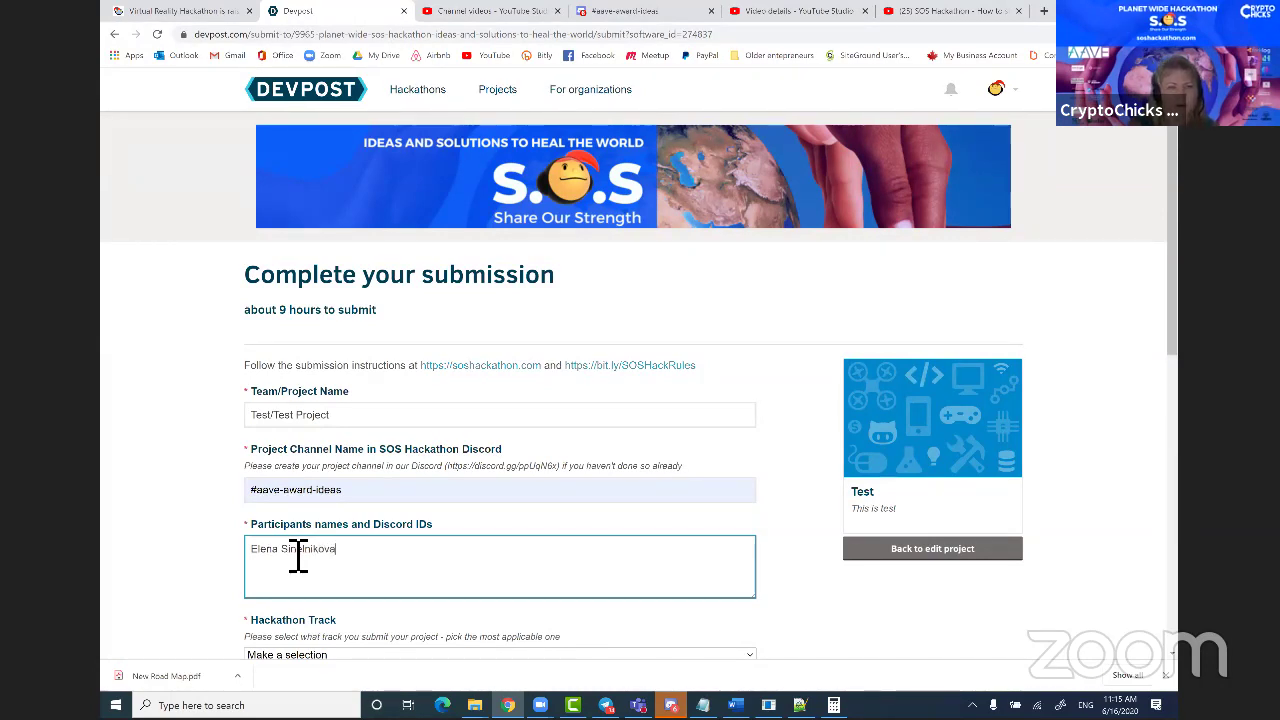
{"action": "type", "text": "elena_cryptochicks #2673"}
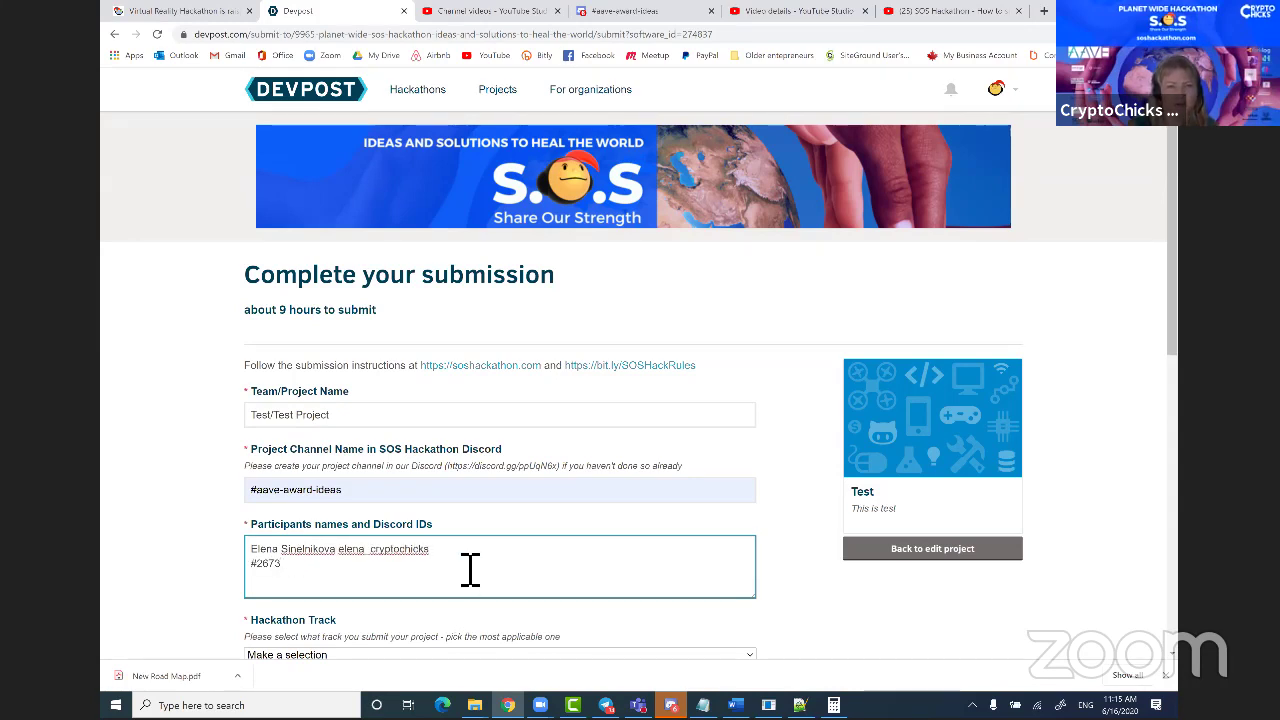
{"action": "key", "text": "Delete"}
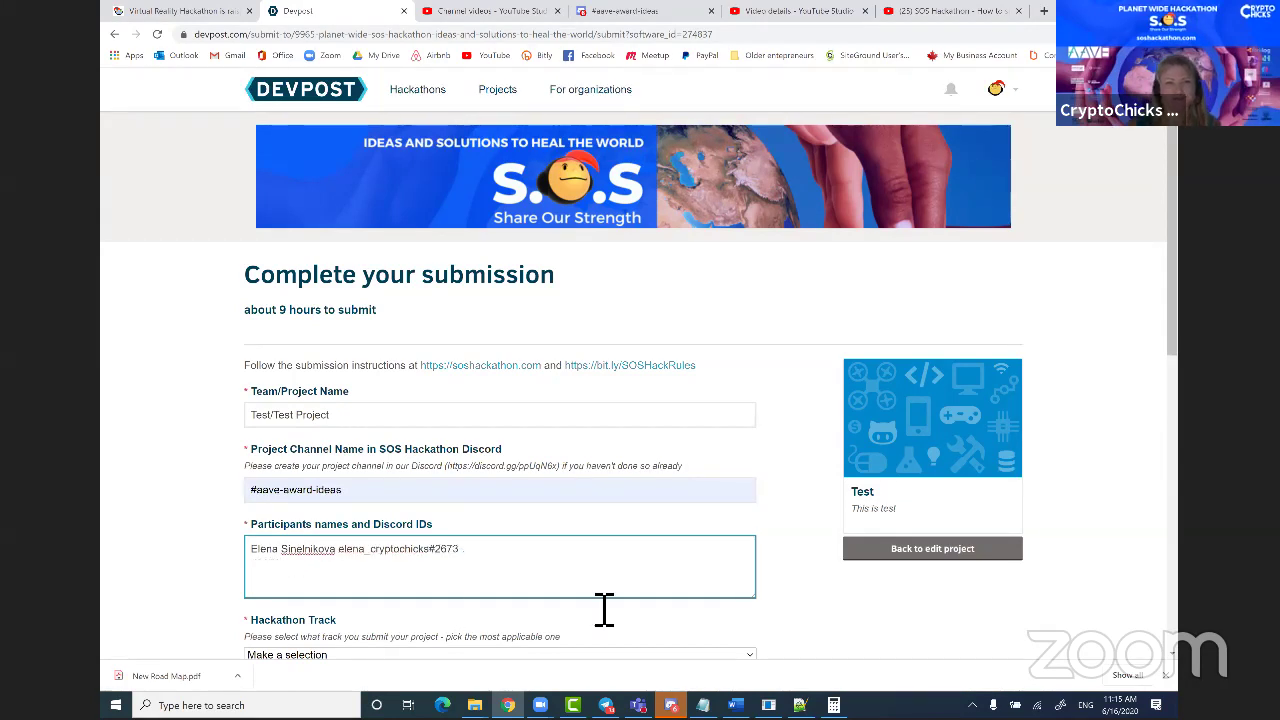
{"action": "left_click_drag", "start_coordinate": [1173, 287], "coordinate": [1173, 329]}
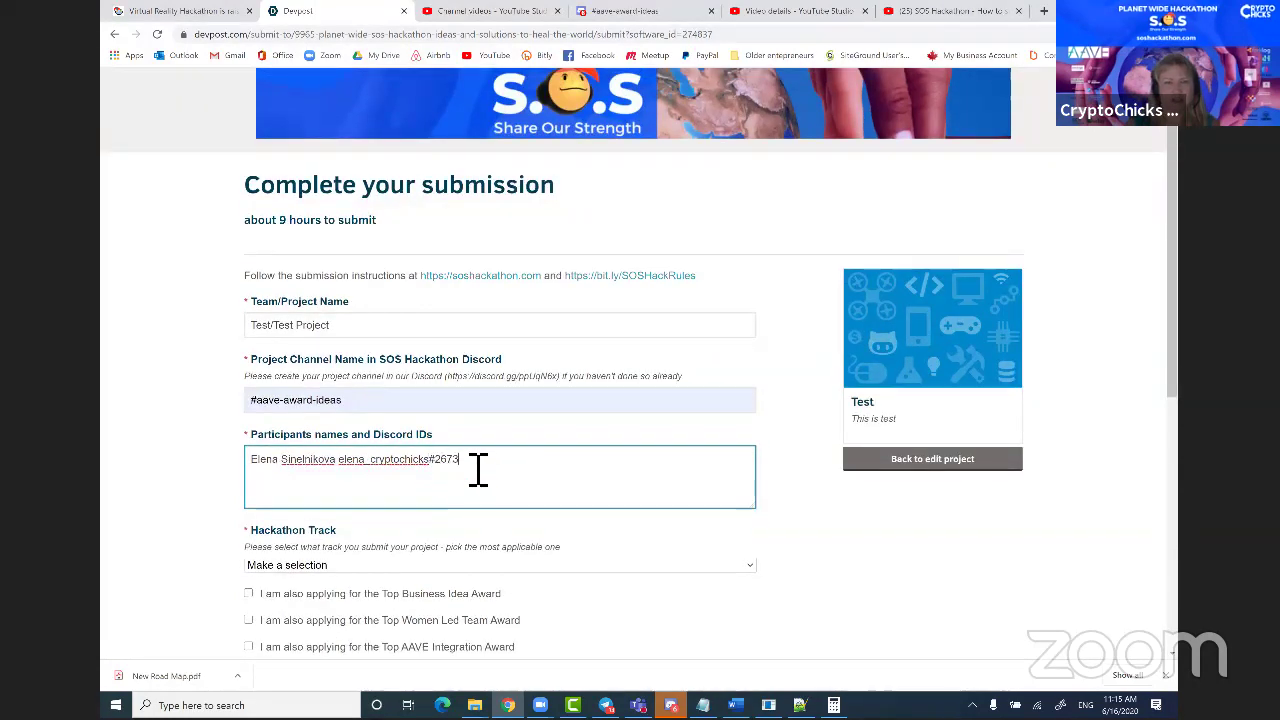
{"action": "left_click_drag", "start_coordinate": [478, 470], "coordinate": [352, 472]}
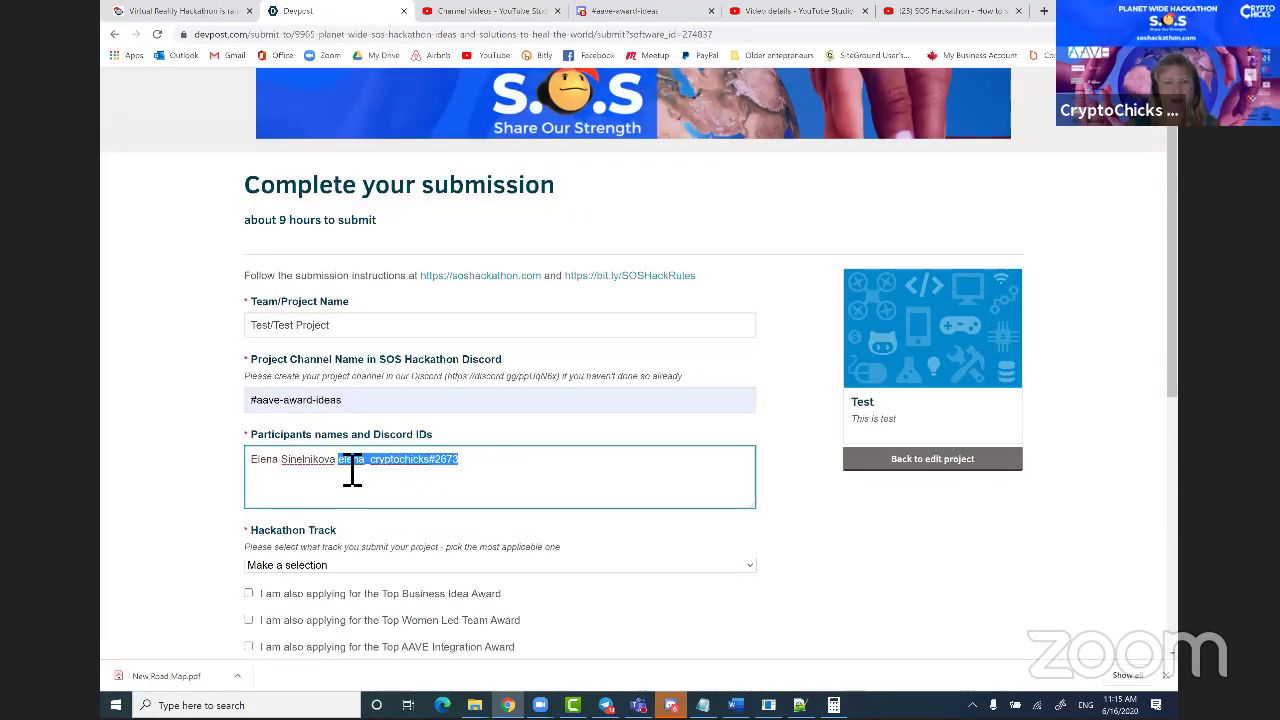
{"action": "left_click", "coordinate": [362, 485]}
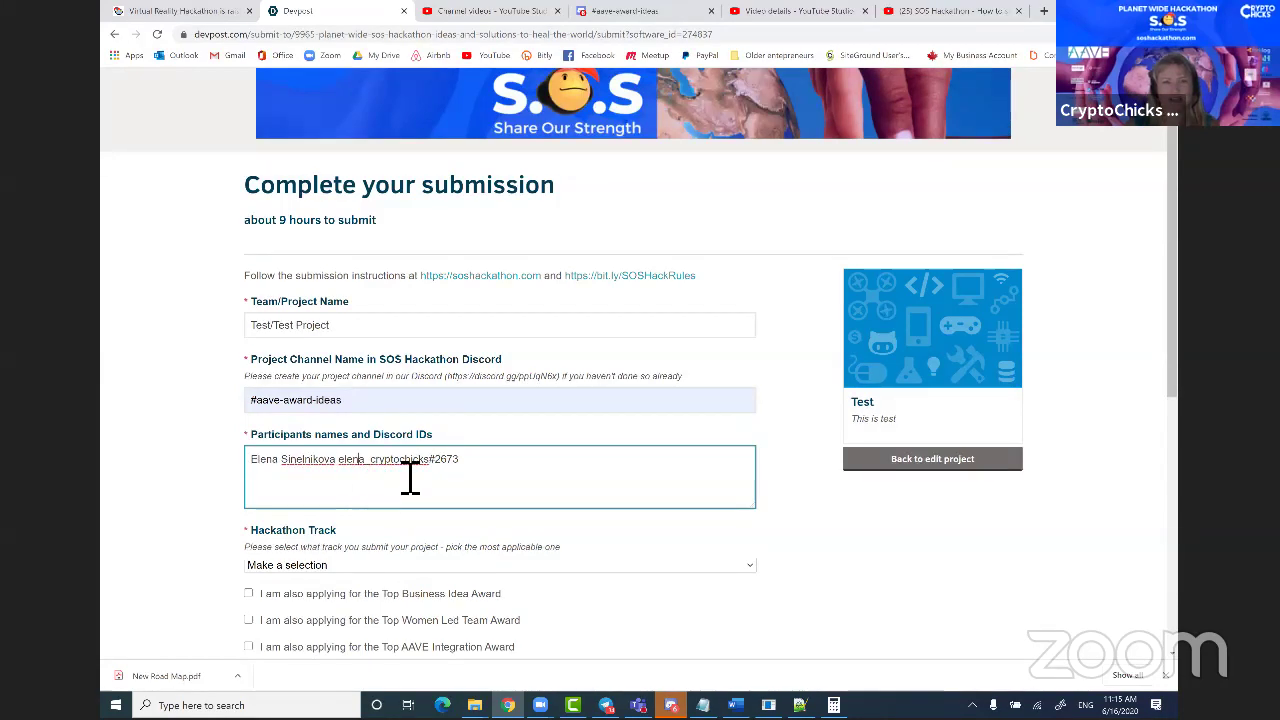
{"action": "left_click_drag", "start_coordinate": [472, 472], "coordinate": [356, 478]}
{"action": "left_click", "coordinate": [290, 485]}
Set the submission's Hackathon Track to "Anything Local".
{"action": "left_click_drag", "start_coordinate": [1168, 332], "coordinate": [1175, 368]}
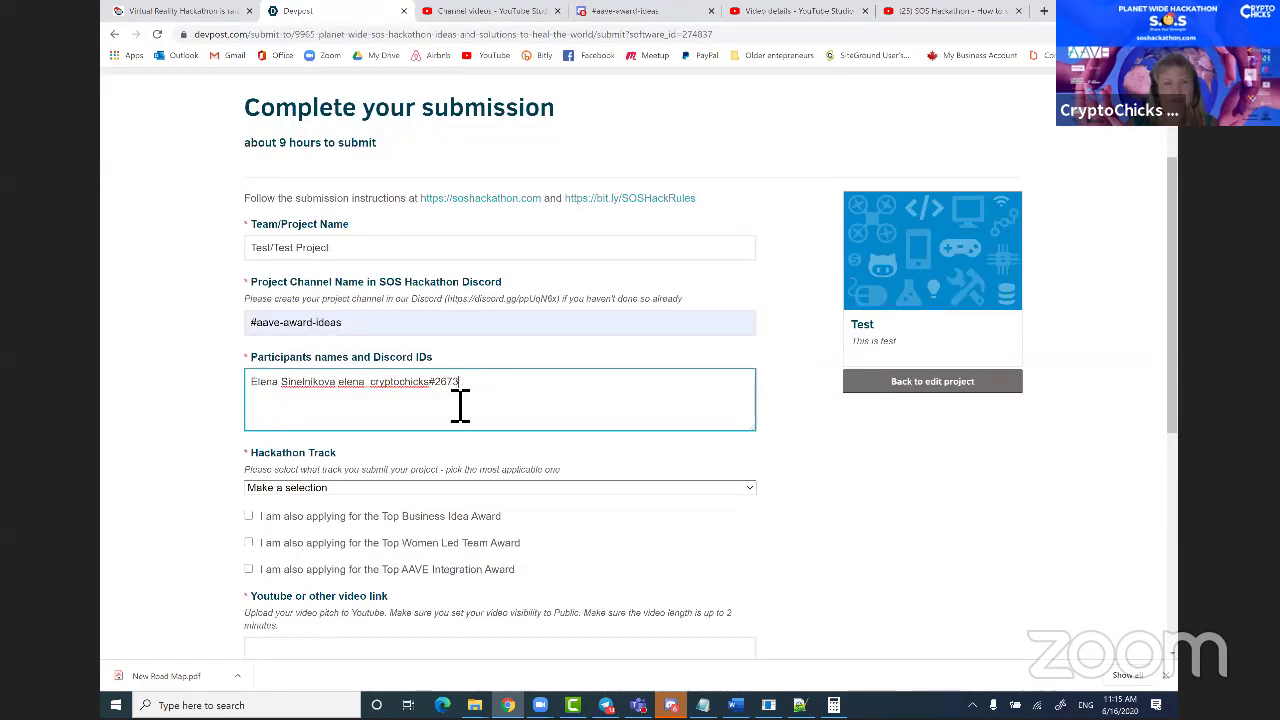
{"action": "left_click", "coordinate": [358, 488]}
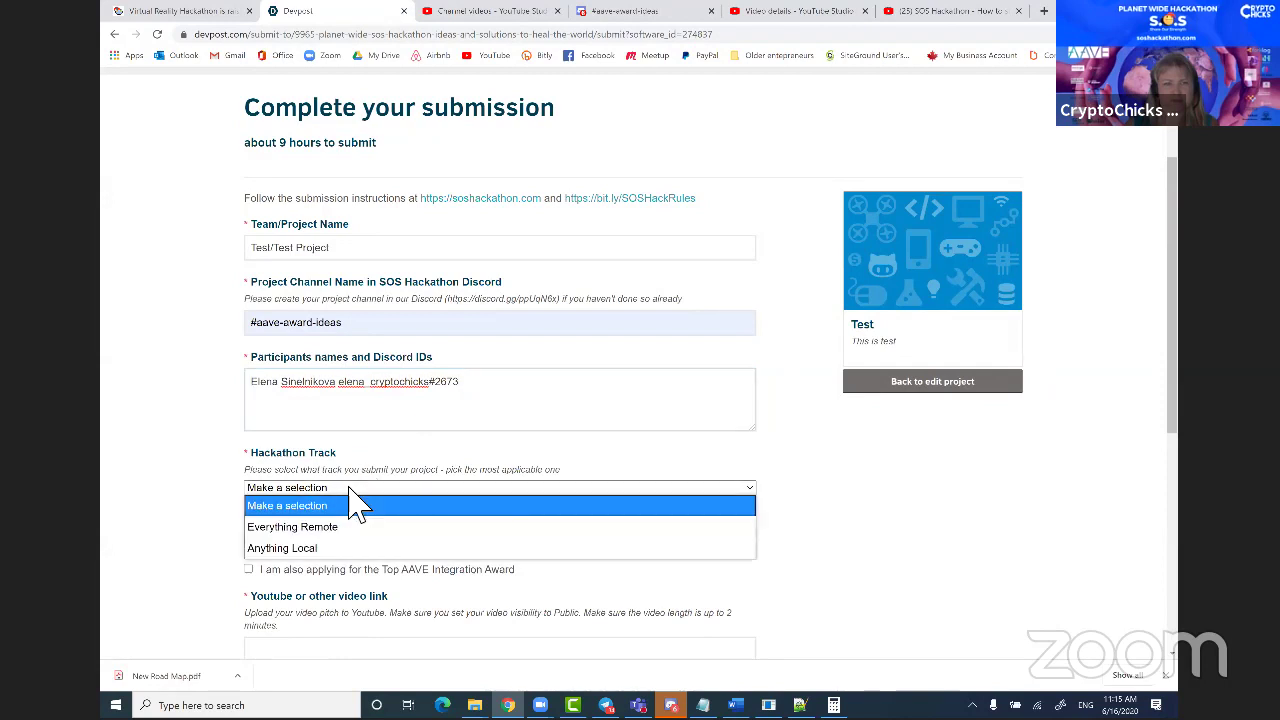
{"action": "left_click", "coordinate": [308, 548]}
{"action": "left_click", "coordinate": [349, 424]}
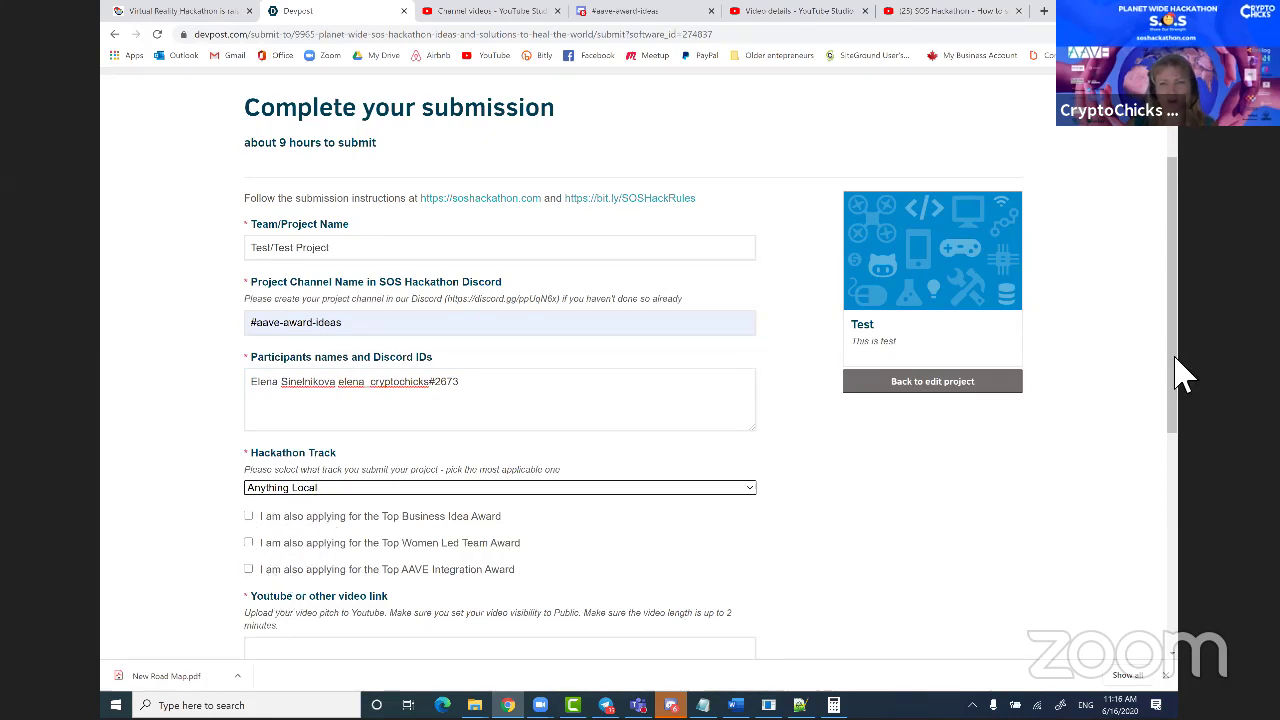
Mark the submission as also applying for the Top Women Led Team Award and the Top AAVE Integration Award.
{"action": "scroll", "coordinate": [1183, 408], "scroll_direction": "down", "scroll_amount": 2}
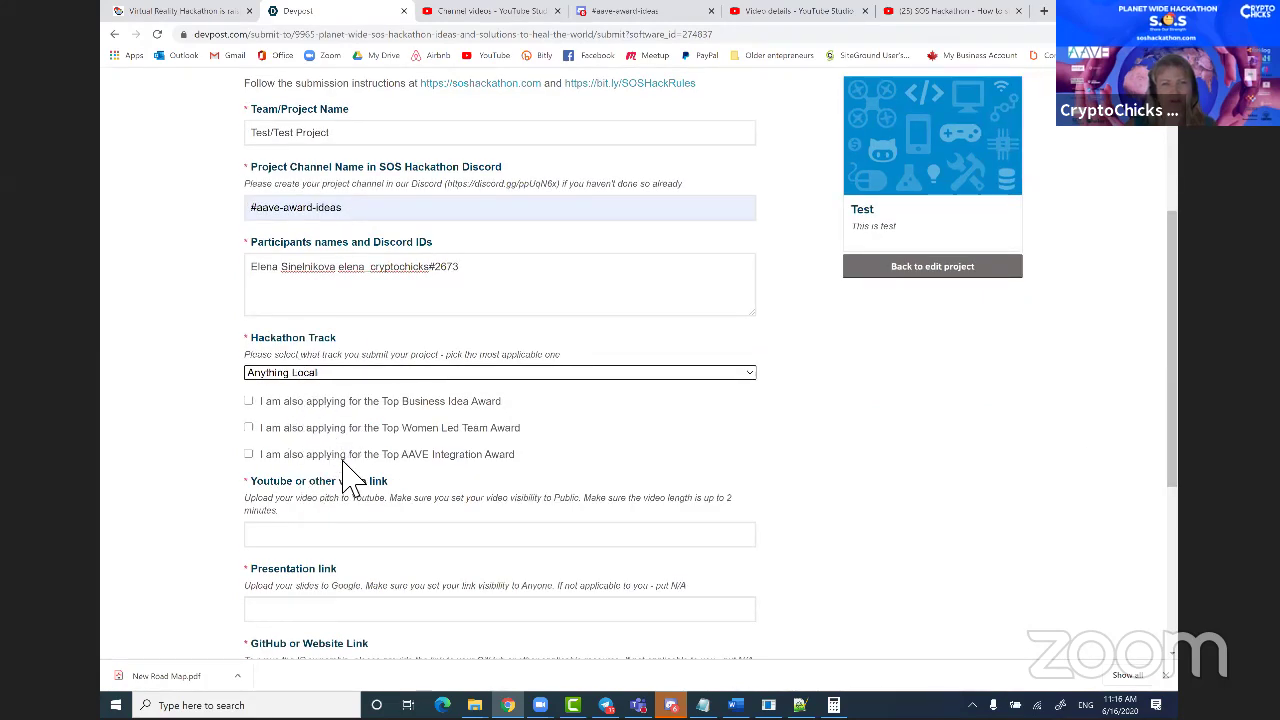
{"action": "left_click", "coordinate": [249, 428]}
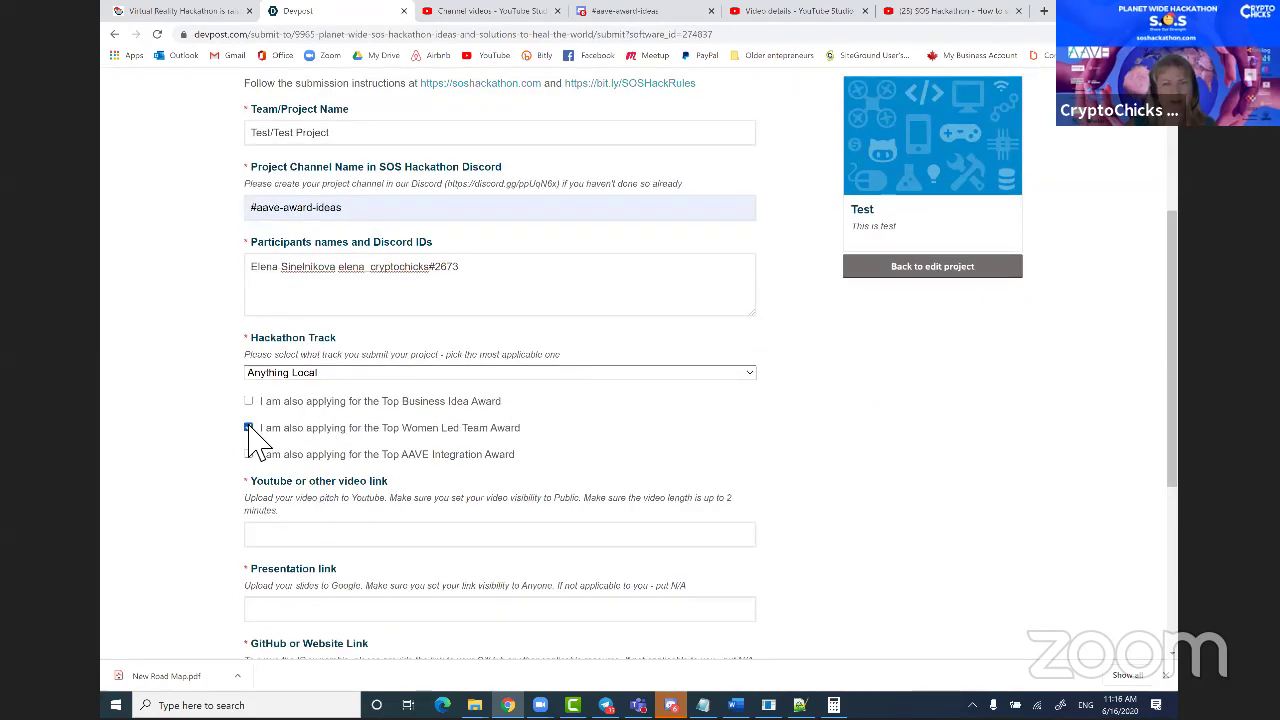
{"action": "left_click", "coordinate": [404, 270]}
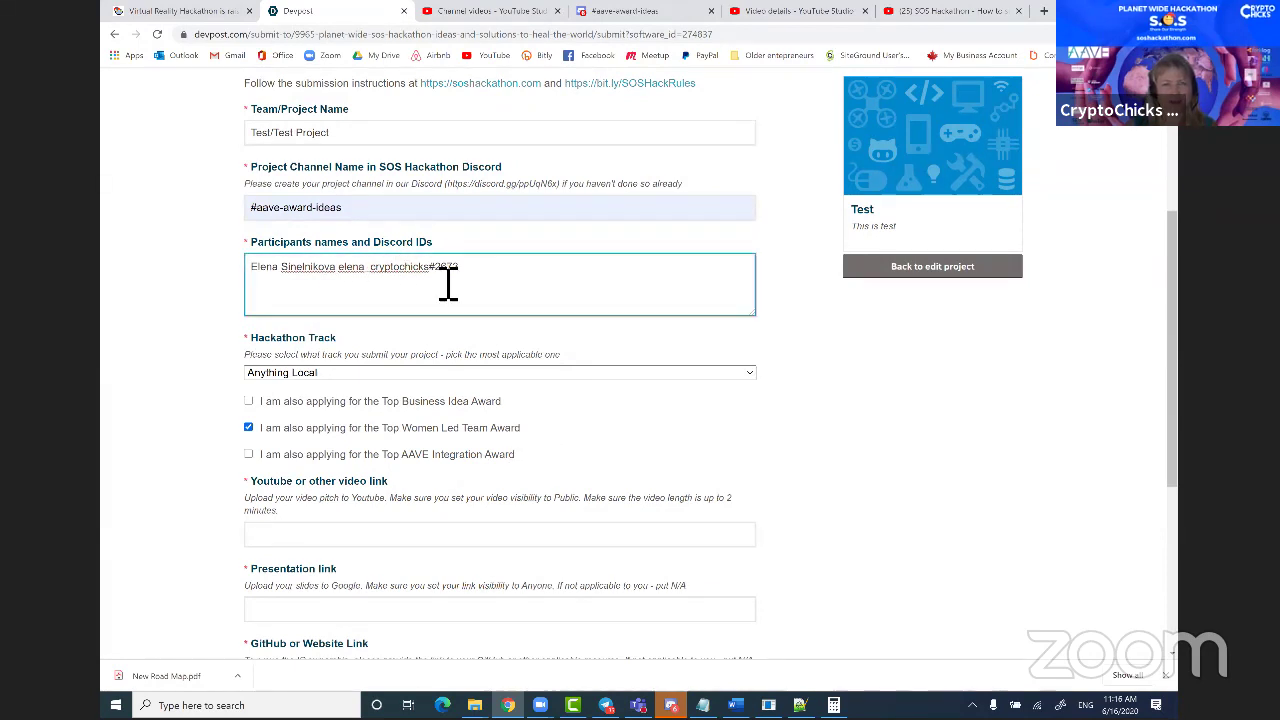
{"action": "left_click", "coordinate": [453, 405]}
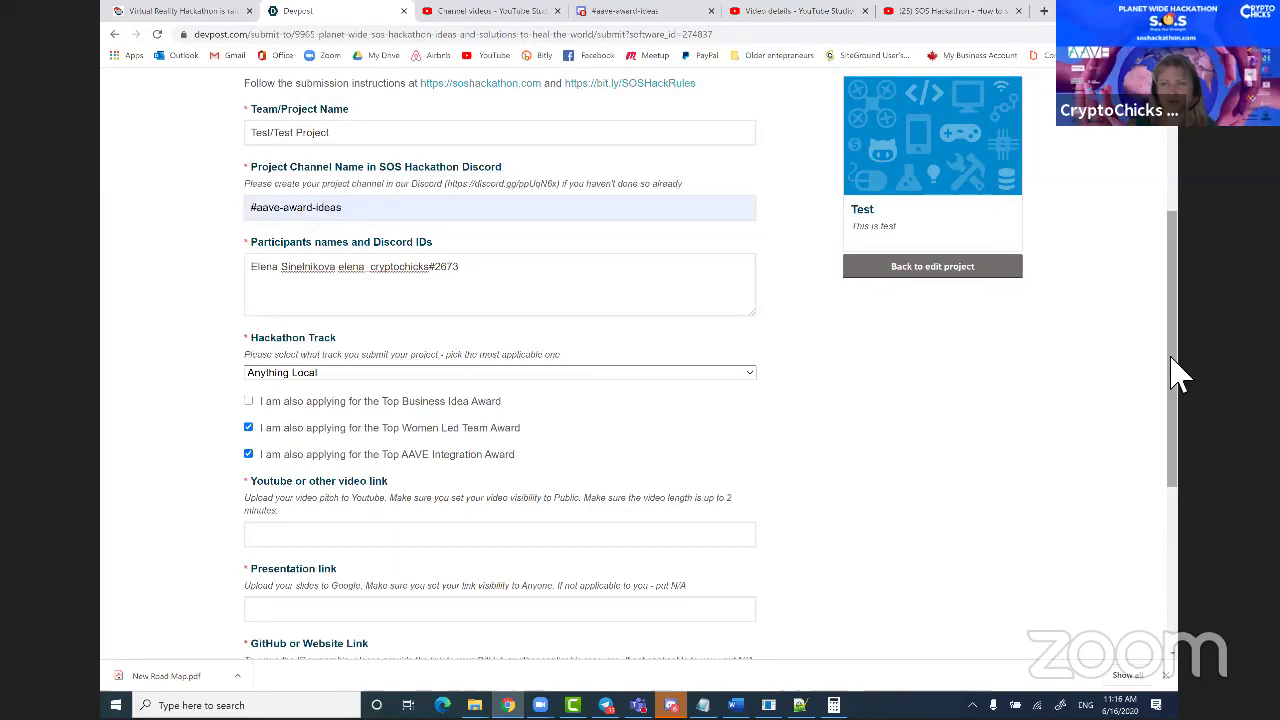
{"action": "scroll", "coordinate": [1183, 410], "scroll_direction": "down", "scroll_amount": 2}
{"action": "scroll", "coordinate": [1183, 410], "scroll_direction": "up", "scroll_amount": 3}
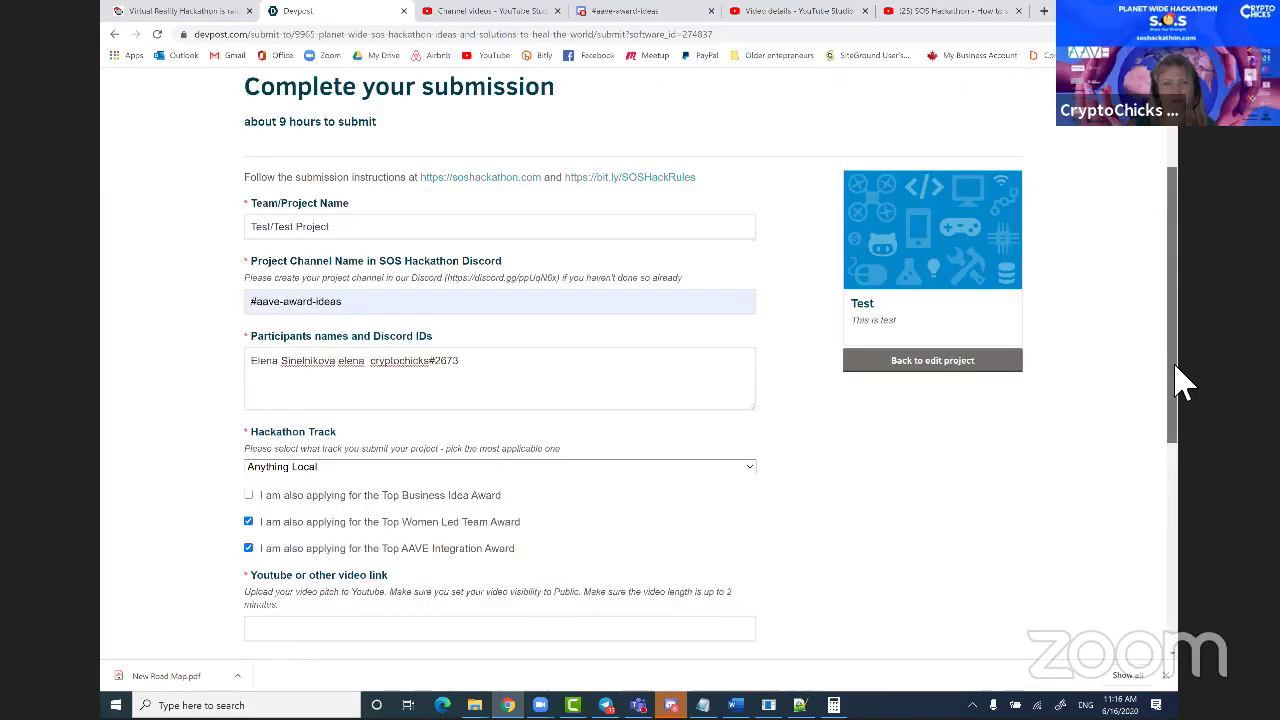
{"action": "scroll", "coordinate": [1180, 415], "scroll_direction": "down", "scroll_amount": 3}
{"action": "left_click", "coordinate": [382, 435]}
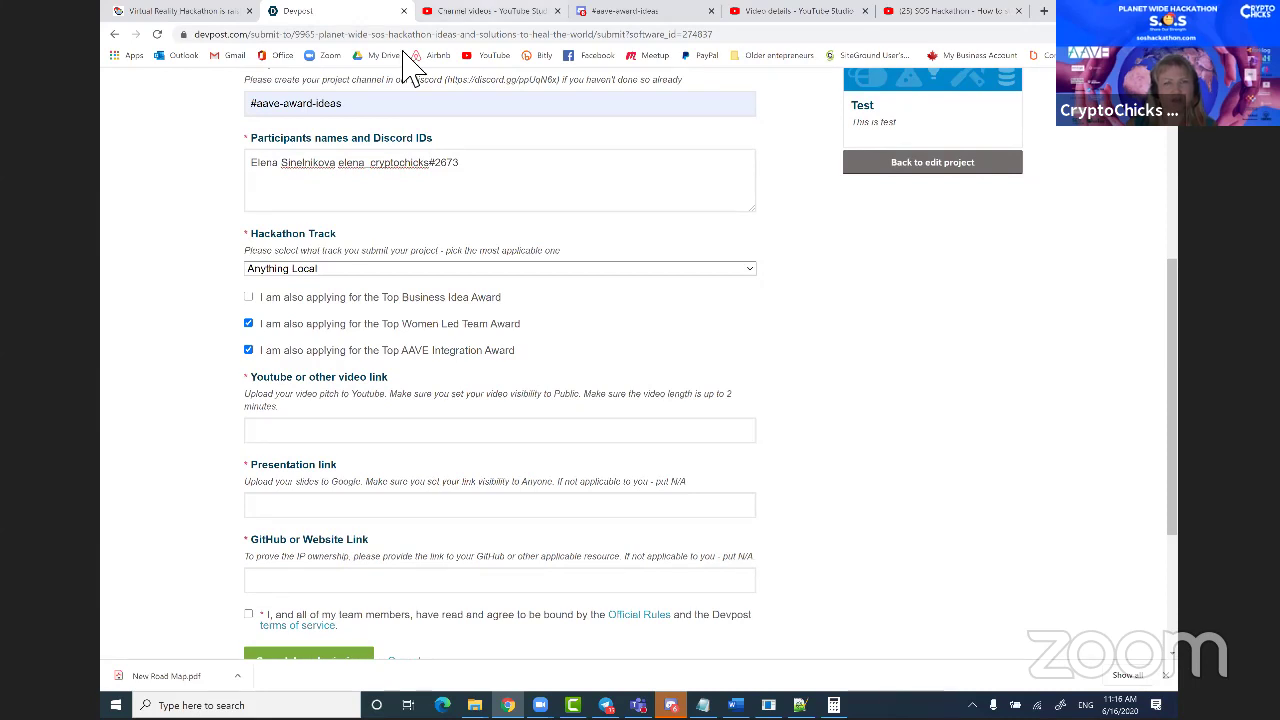
{"action": "left_click", "coordinate": [291, 433]}
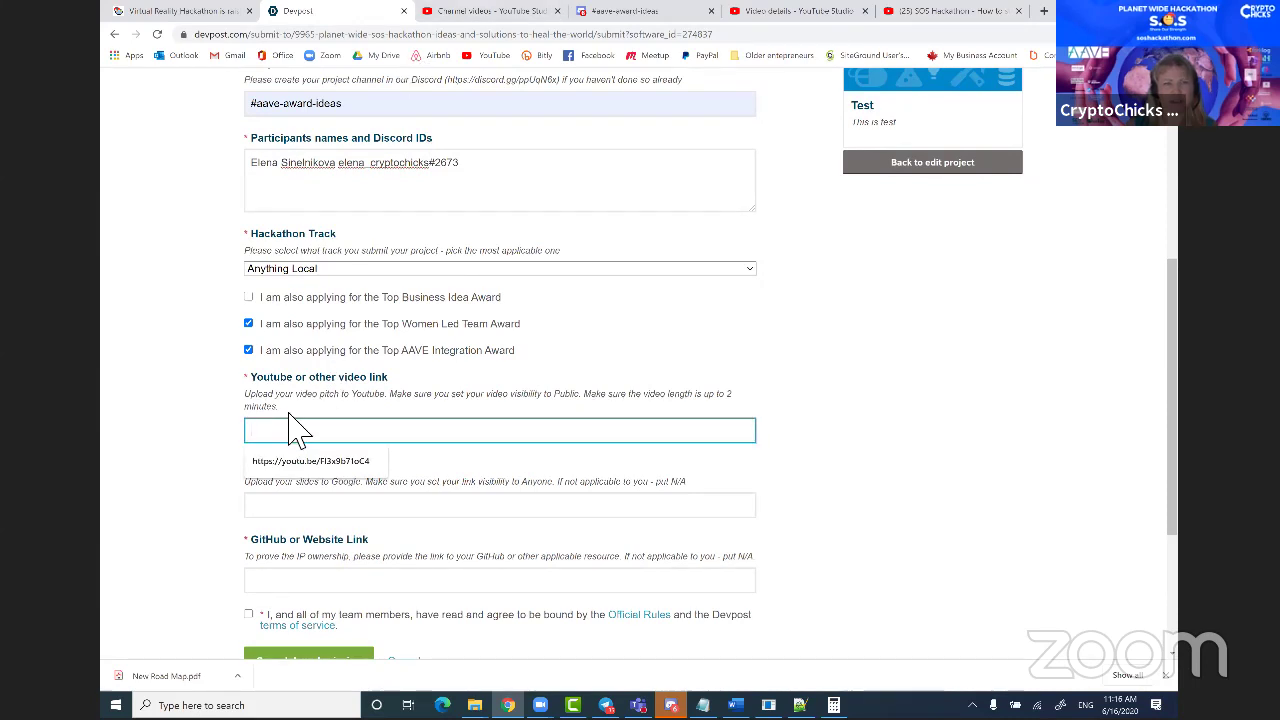
{"action": "left_click", "coordinate": [285, 465]}
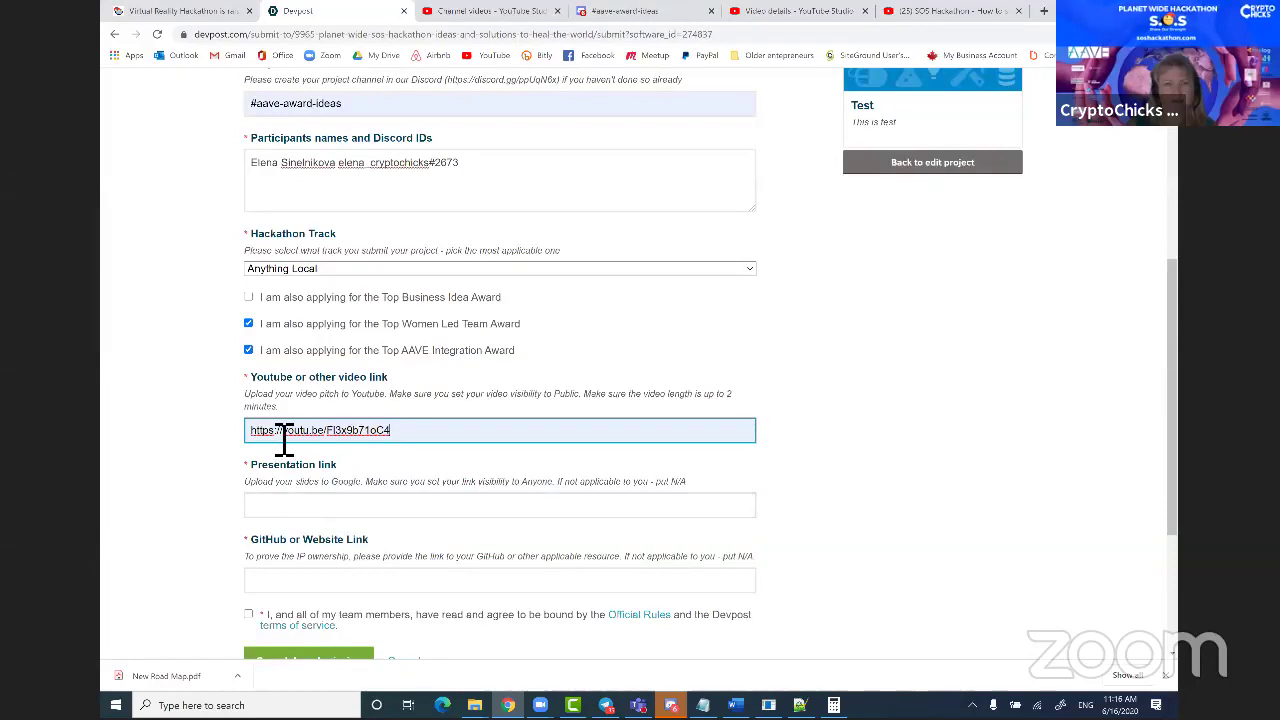
Open Google Drive in a new browser tab and go into the "_Global SOS Track" folder.
{"action": "left_click", "coordinate": [256, 506]}
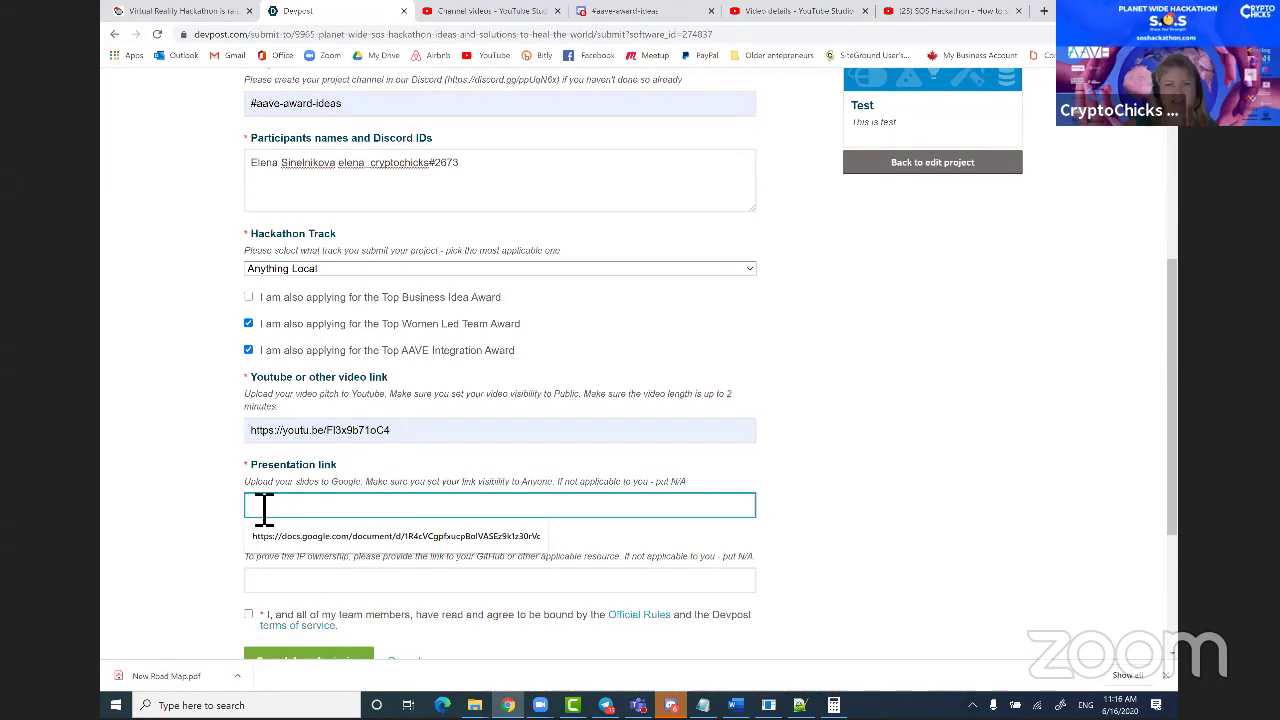
{"action": "left_click", "coordinate": [432, 458]}
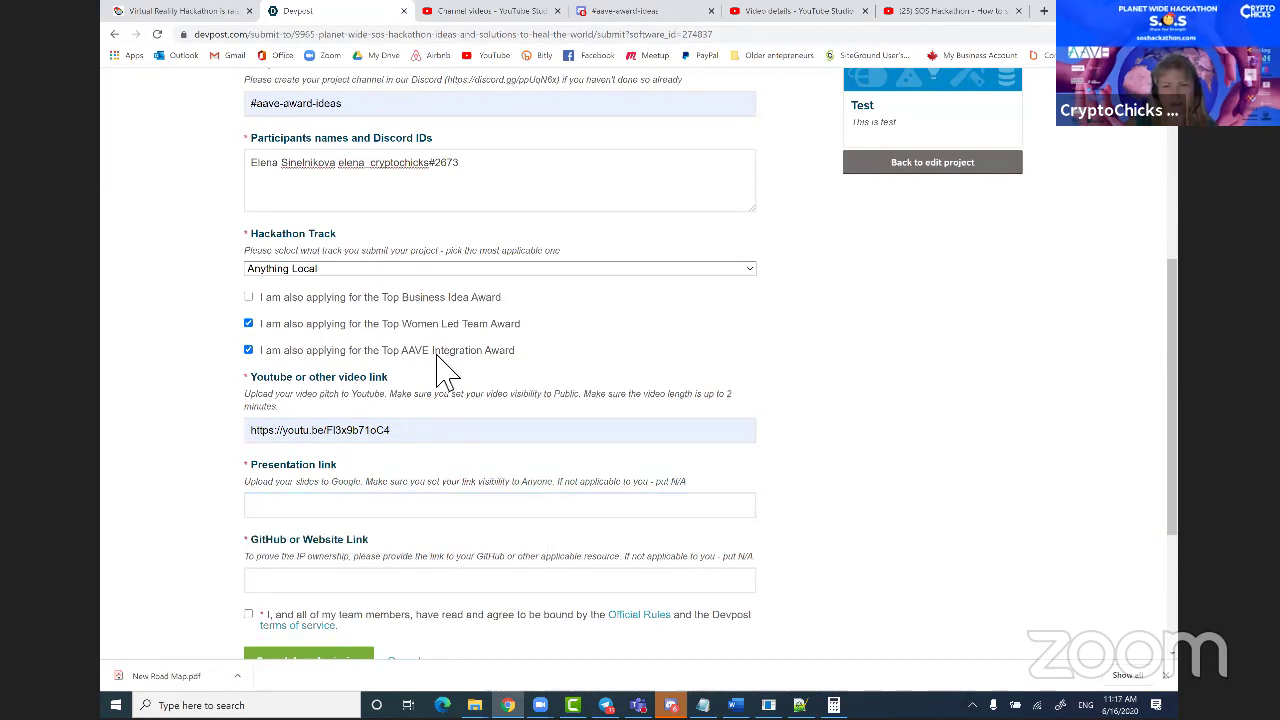
{"action": "left_click", "coordinate": [1044, 12]}
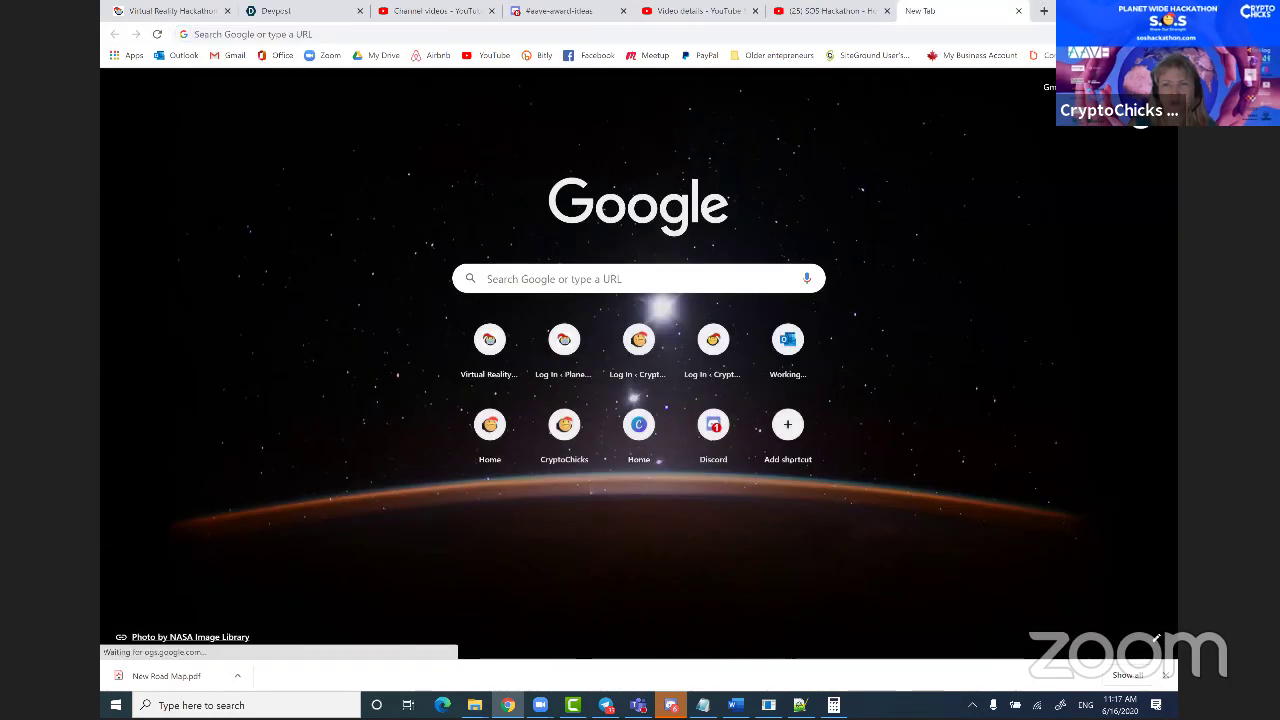
{"action": "left_click", "coordinate": [1125, 87]}
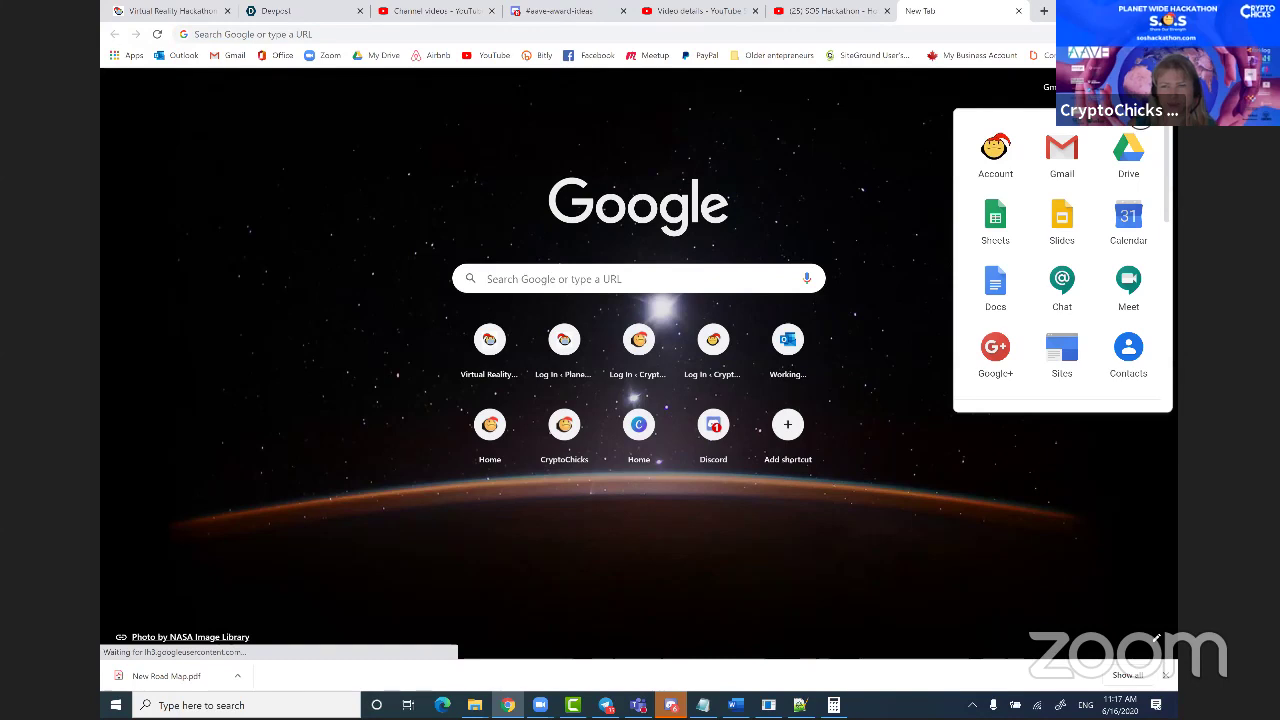
{"action": "left_click", "coordinate": [1130, 152]}
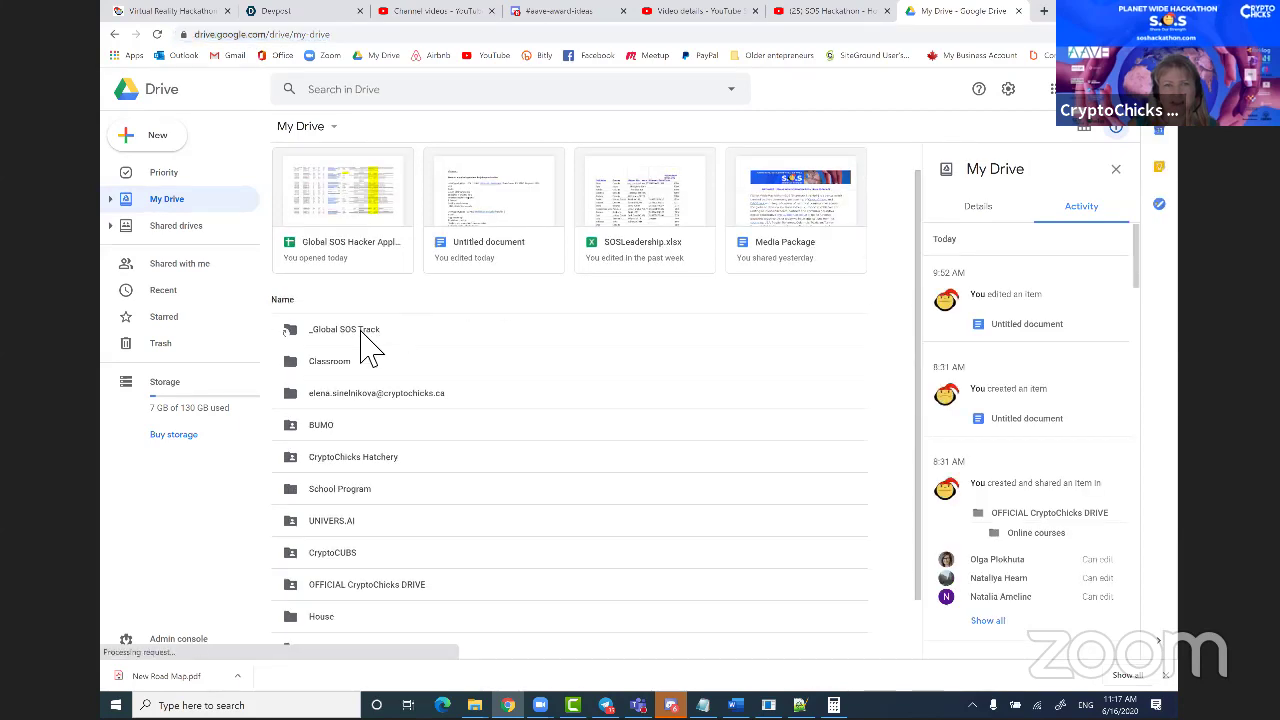
{"action": "left_click", "coordinate": [363, 330]}
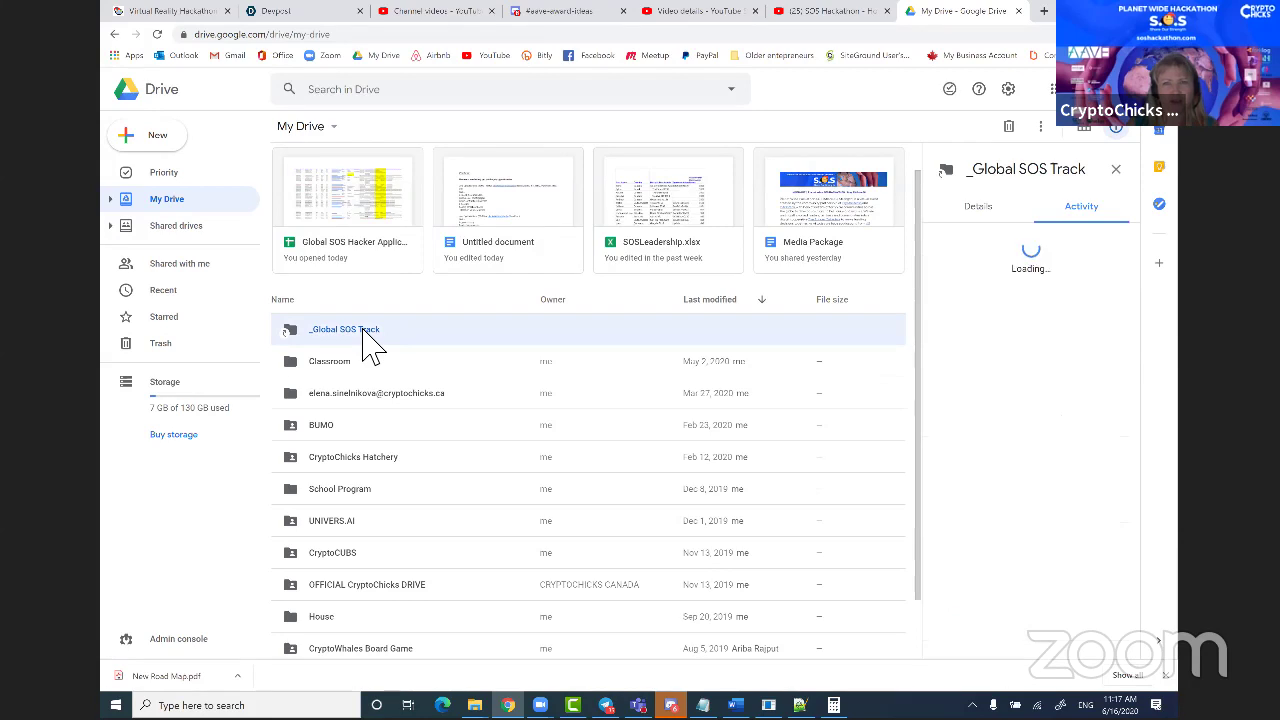
{"action": "double_click", "coordinate": [368, 343]}
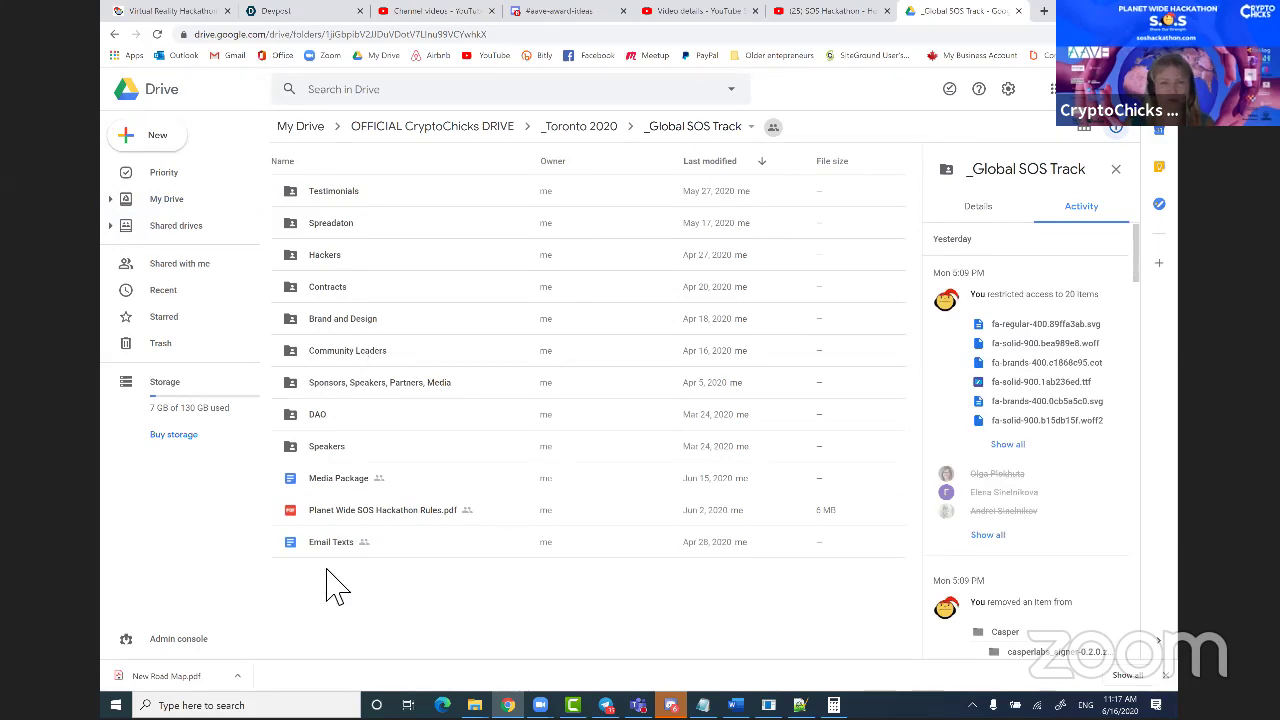
Open the link-sharing settings of the Media Package document in the "_Global SOS Track" folder.
{"action": "left_click", "coordinate": [343, 488]}
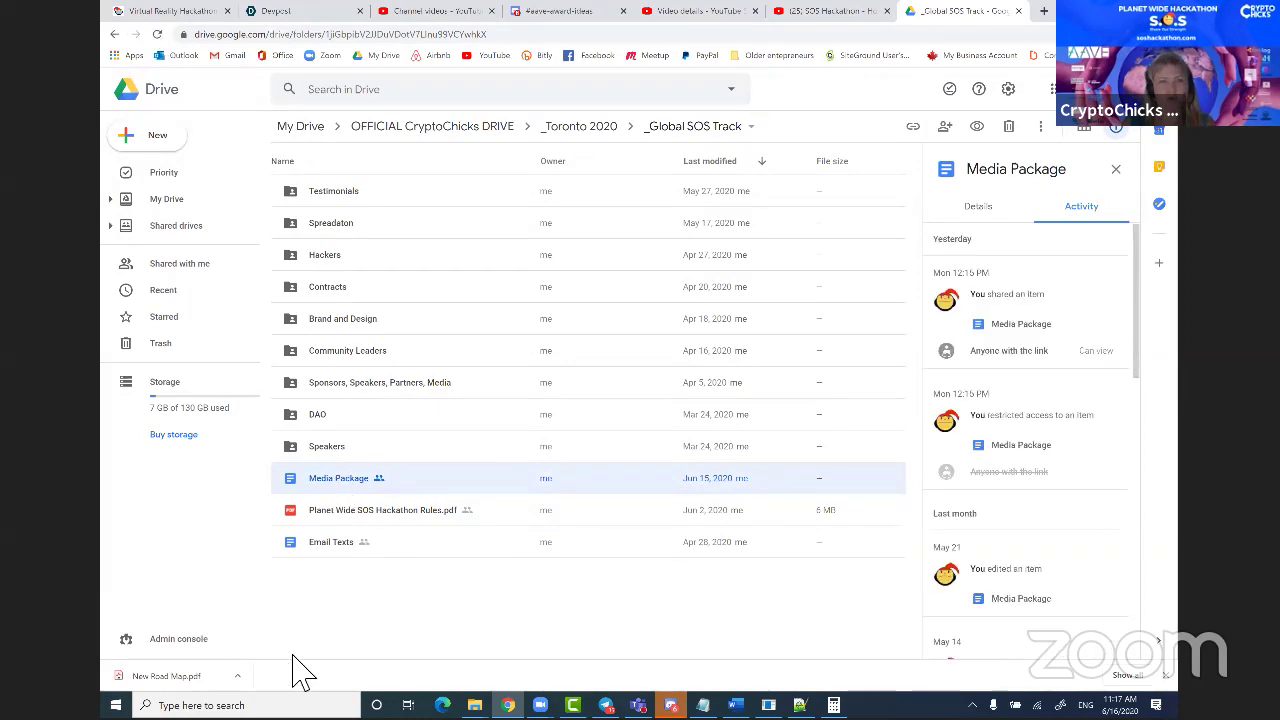
{"action": "right_click", "coordinate": [352, 481]}
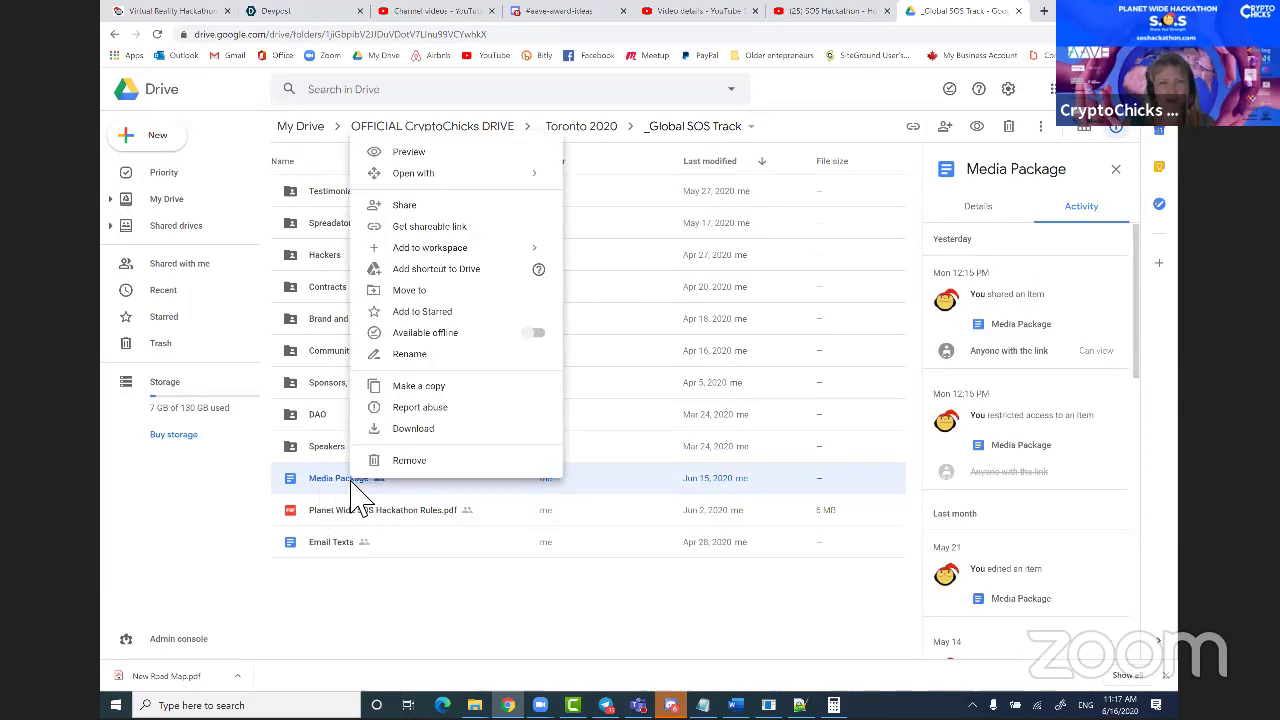
{"action": "left_click", "coordinate": [418, 210]}
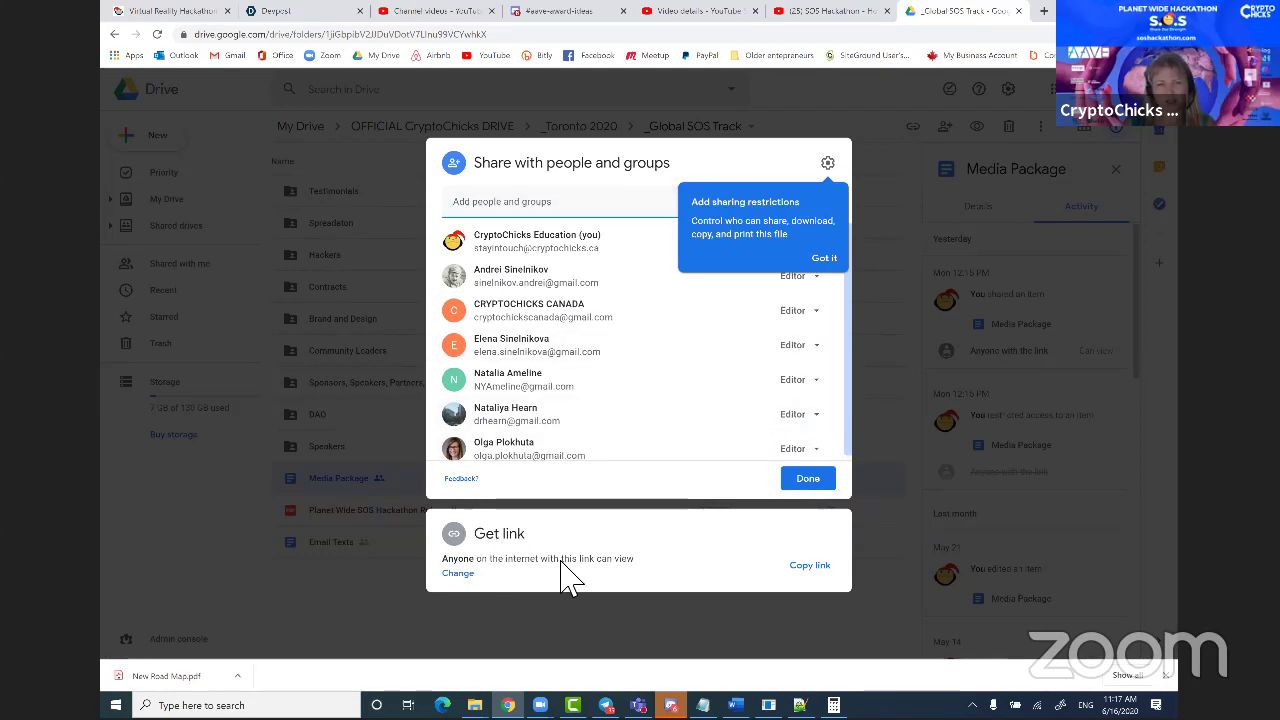
{"action": "left_click", "coordinate": [459, 577]}
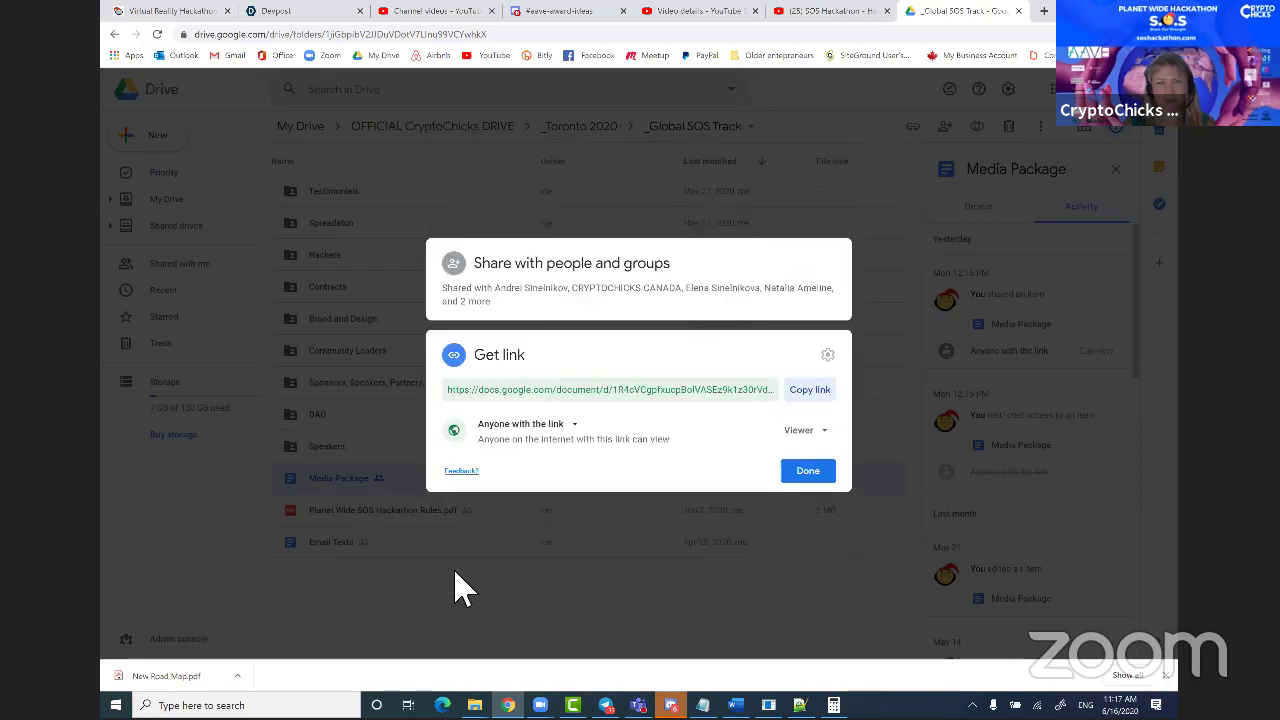
Set the document's link access to "Anyone with the link" as Viewer and copy the link.
{"action": "left_click", "coordinate": [580, 426]}
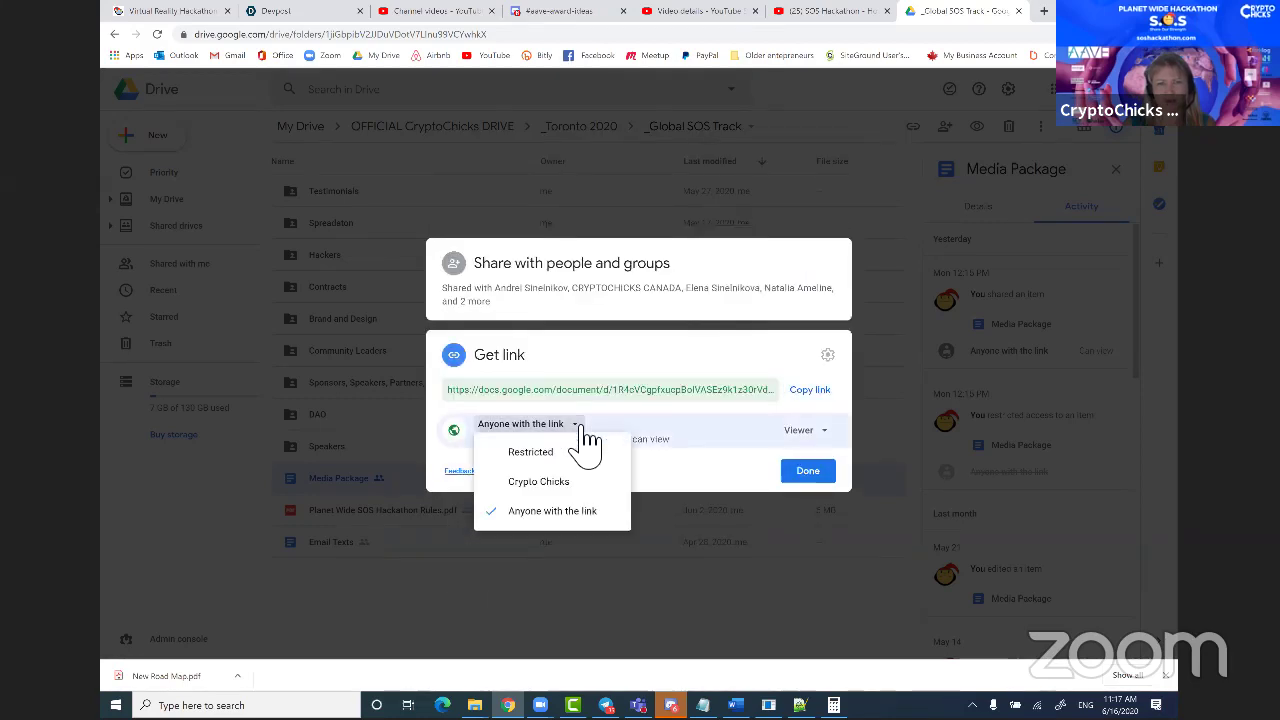
{"action": "left_click", "coordinate": [553, 517]}
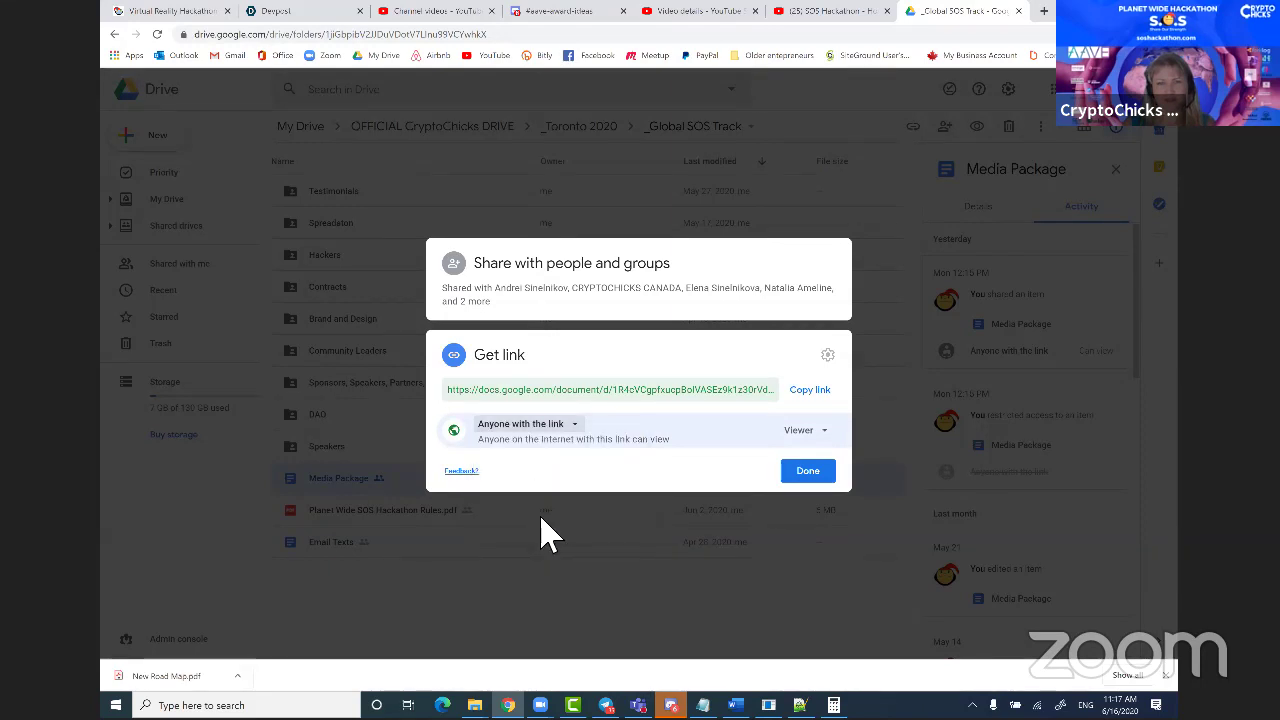
{"action": "left_click", "coordinate": [826, 432]}
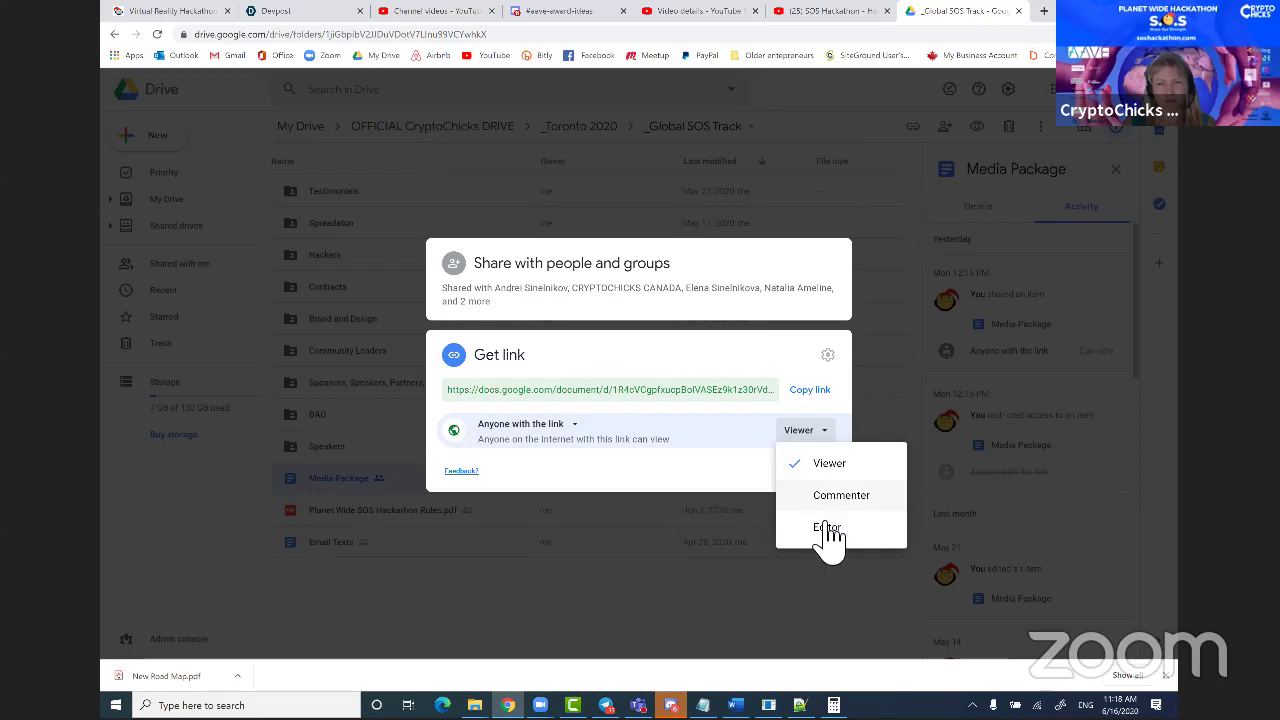
{"action": "left_click", "coordinate": [830, 466]}
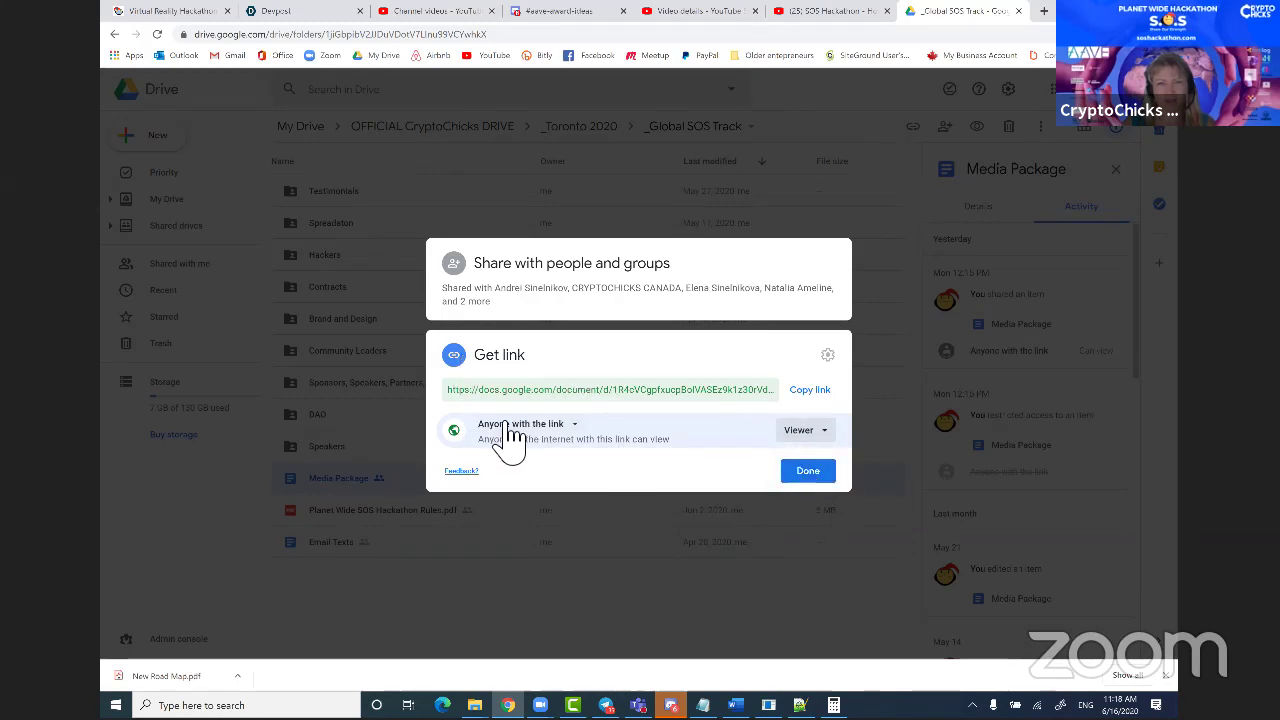
{"action": "left_click", "coordinate": [810, 392]}
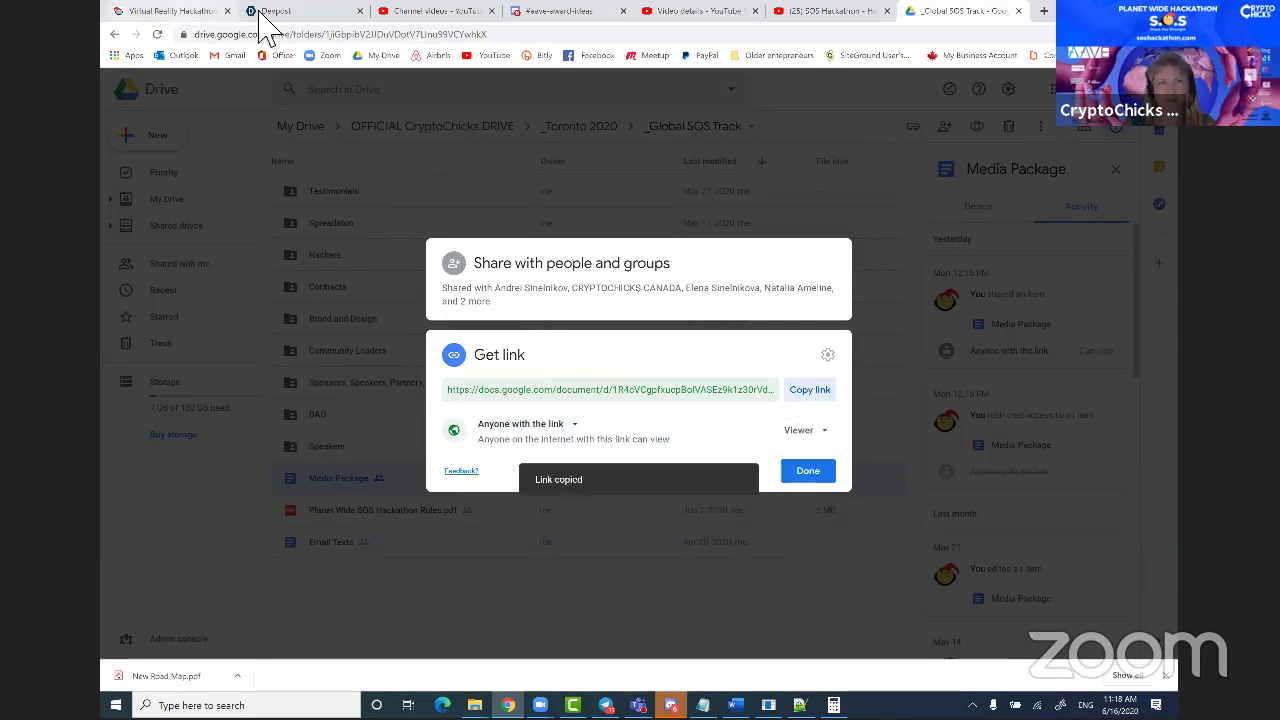
Return to the Devpost form and paste the copied Google document link as the Presentation link.
{"action": "key", "text": "ctrl+2"}
{"action": "left_click", "coordinate": [300, 507]}
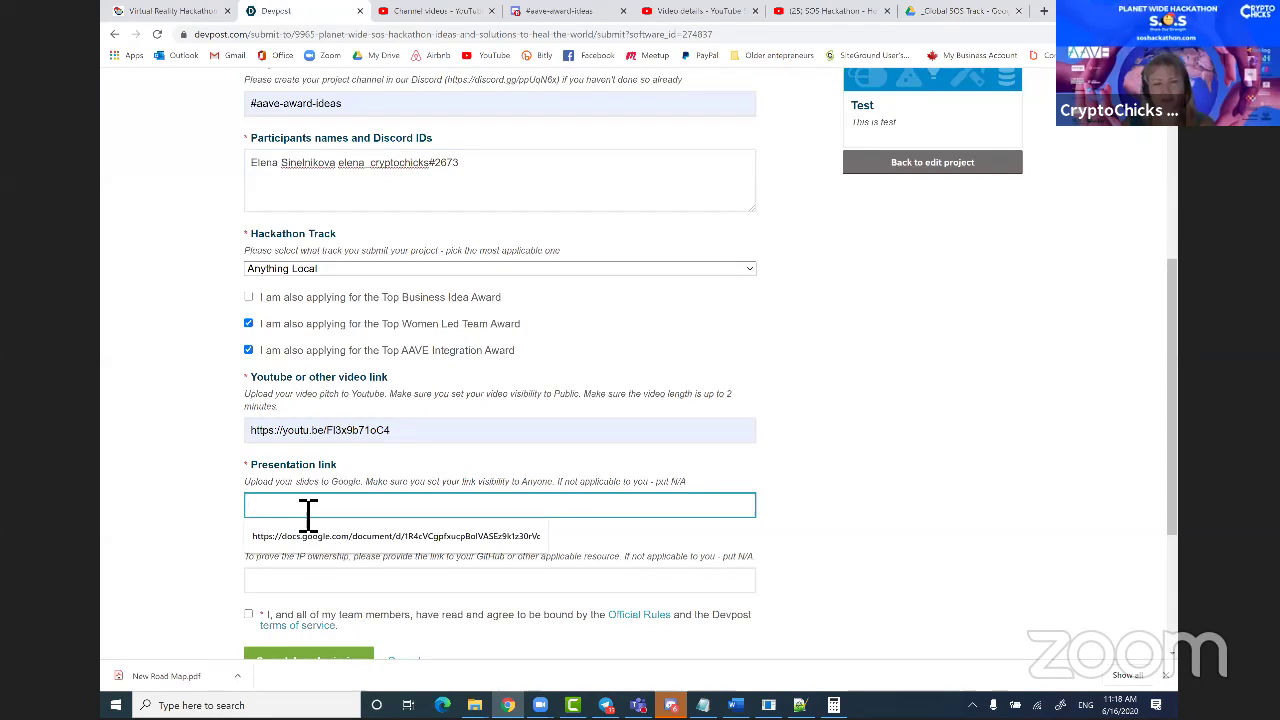
{"action": "key", "text": "ctrl+v"}
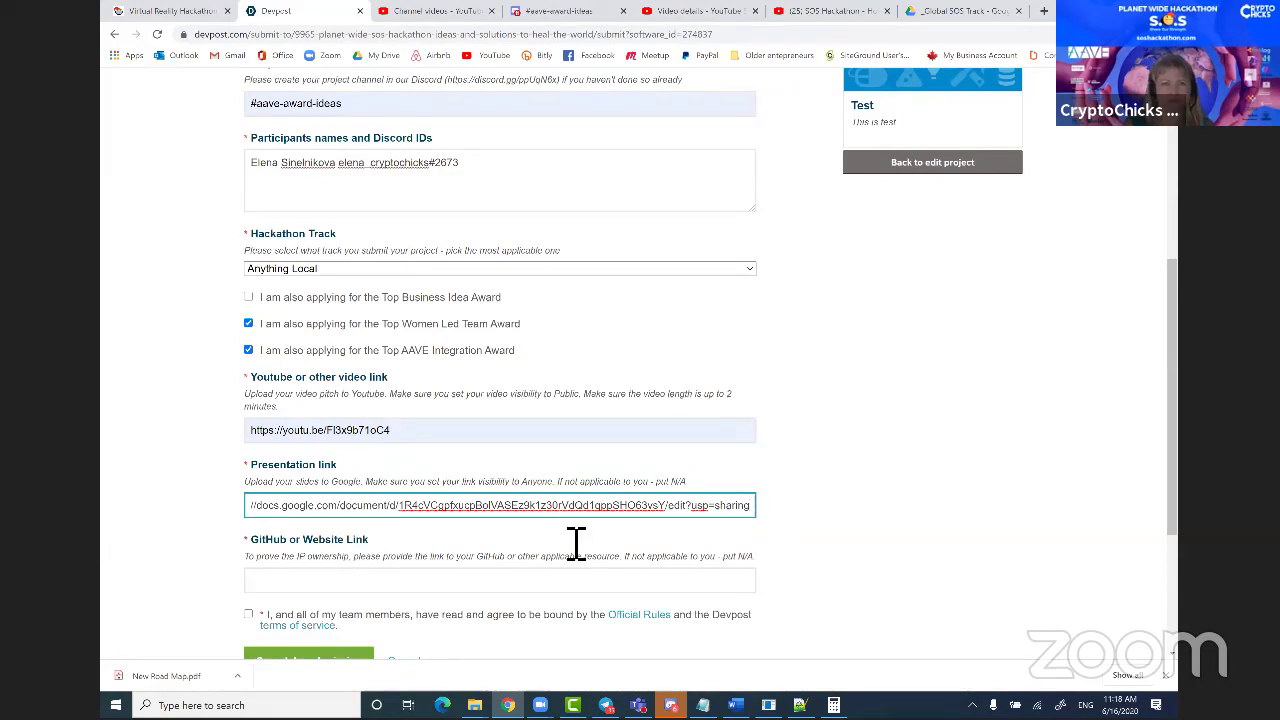
{"action": "left_click_drag", "start_coordinate": [557, 506], "coordinate": [210, 520]}
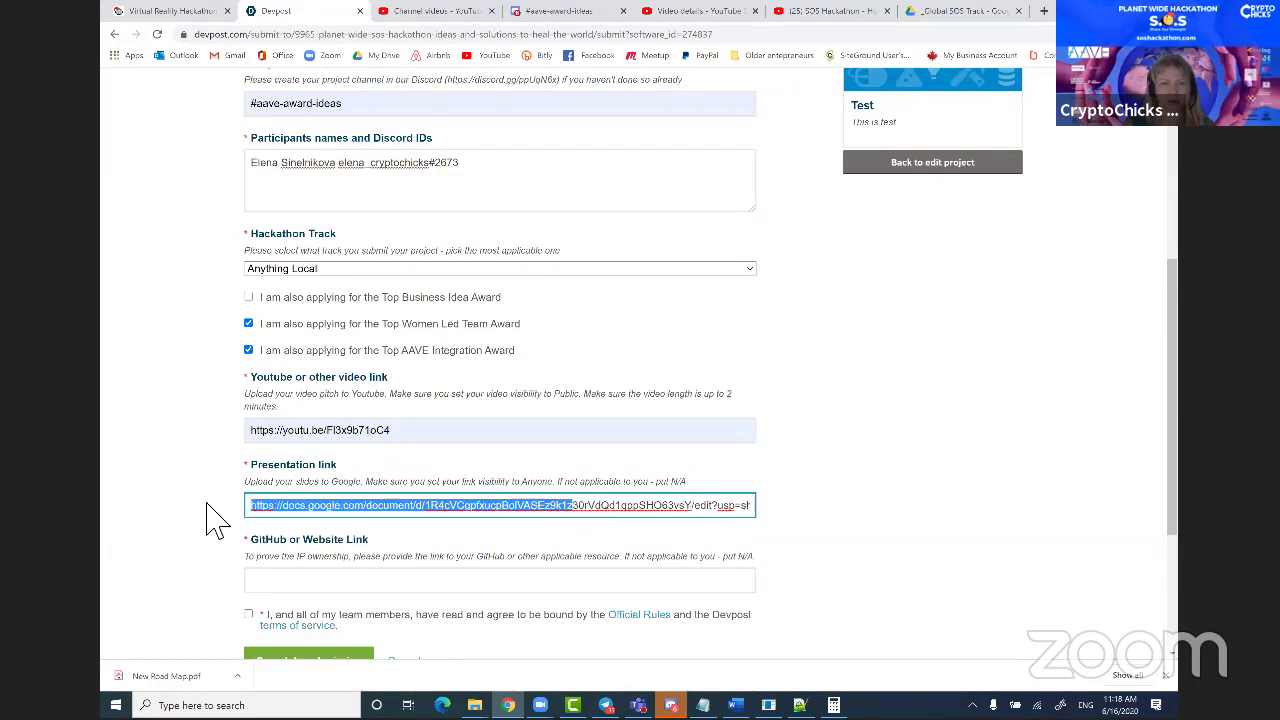
{"action": "left_click", "coordinate": [402, 514]}
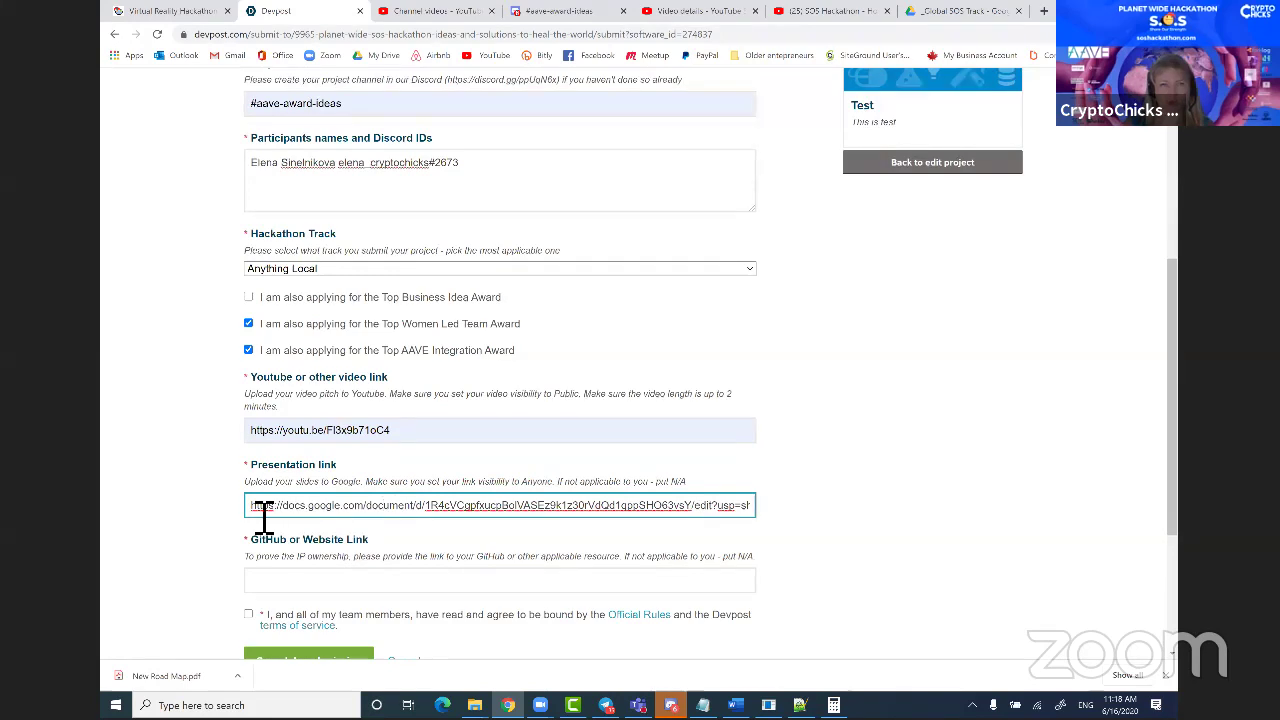
{"action": "left_click_drag", "start_coordinate": [261, 516], "coordinate": [803, 494]}
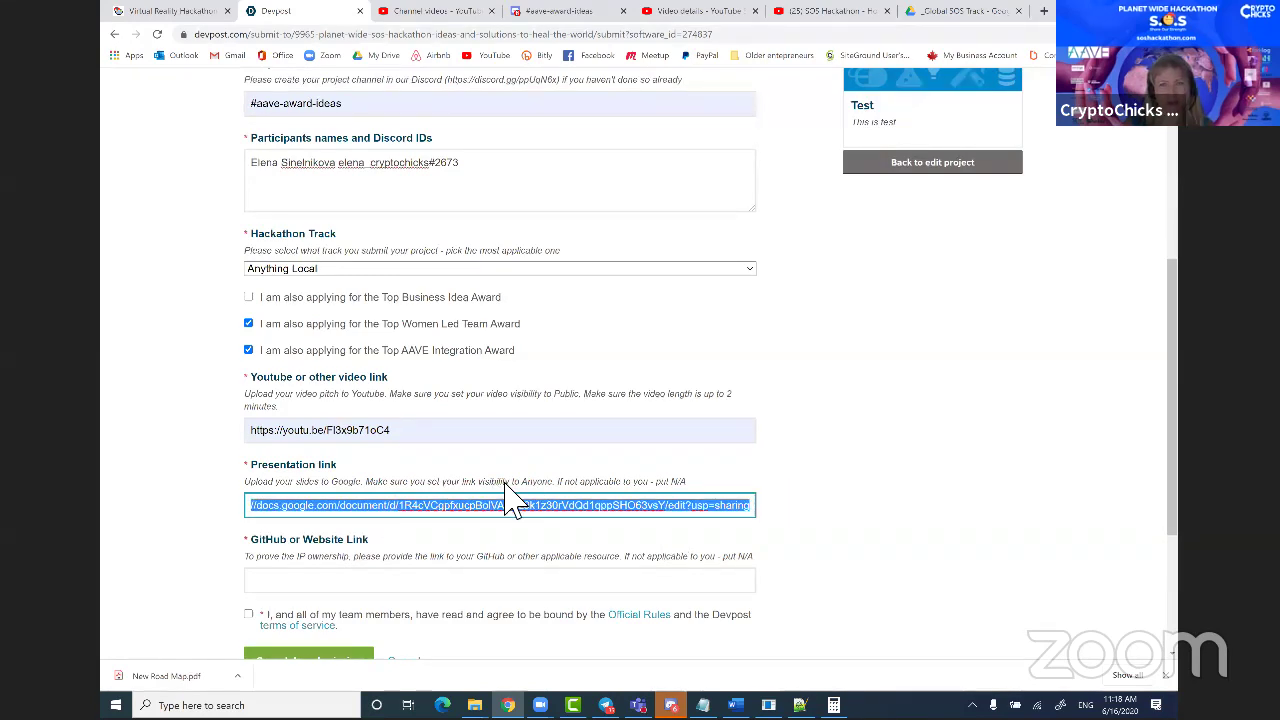
{"action": "left_click", "coordinate": [345, 582]}
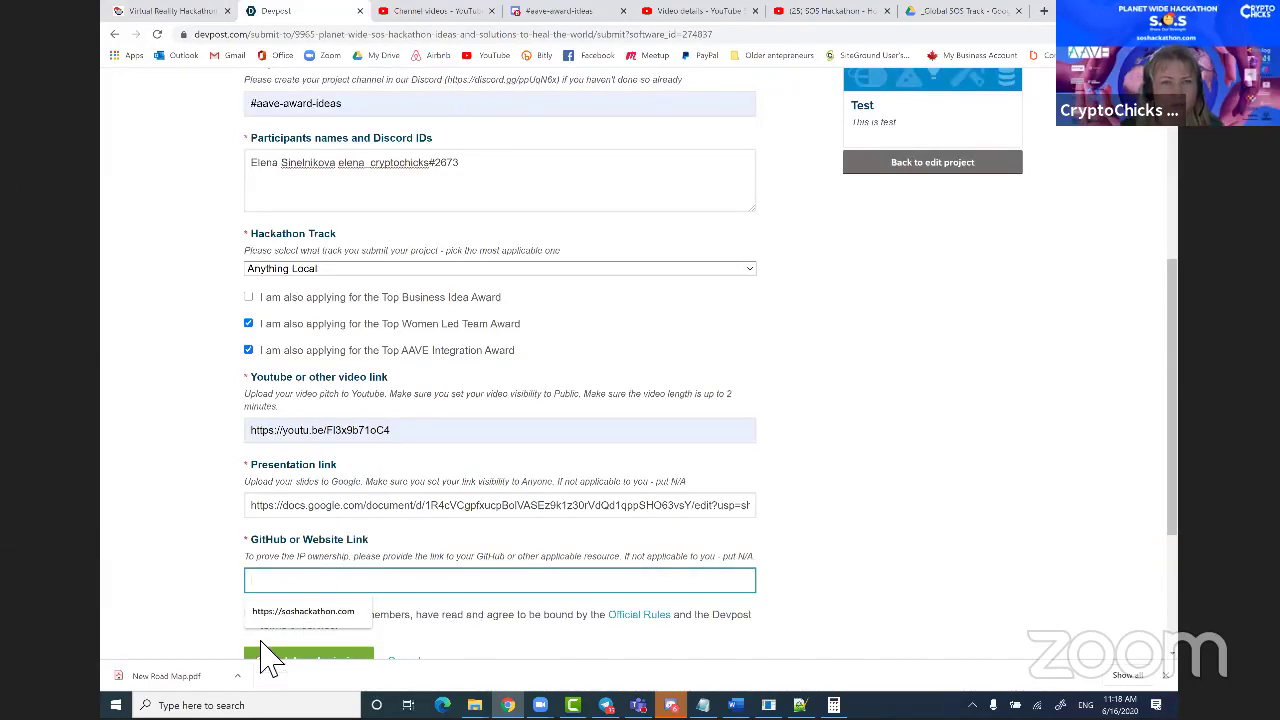
{"action": "left_click", "coordinate": [330, 618]}
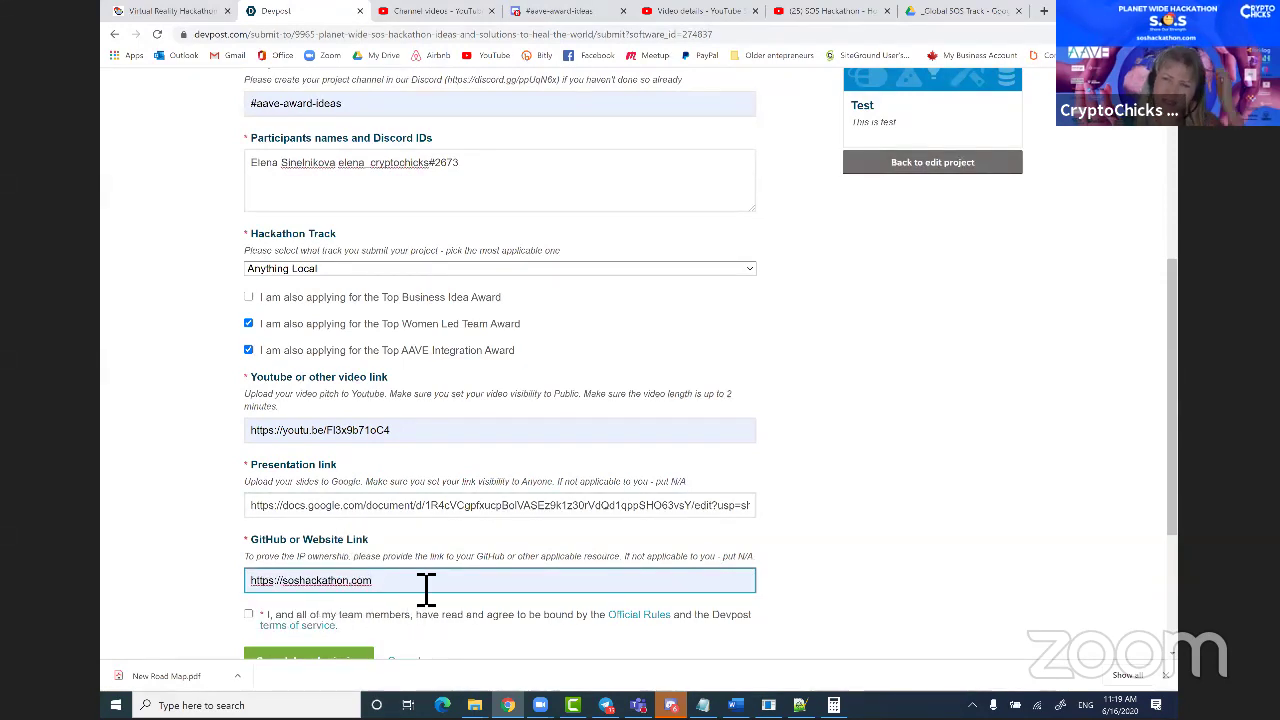
{"action": "scroll", "coordinate": [318, 400], "scroll_direction": "down", "scroll_amount": 1}
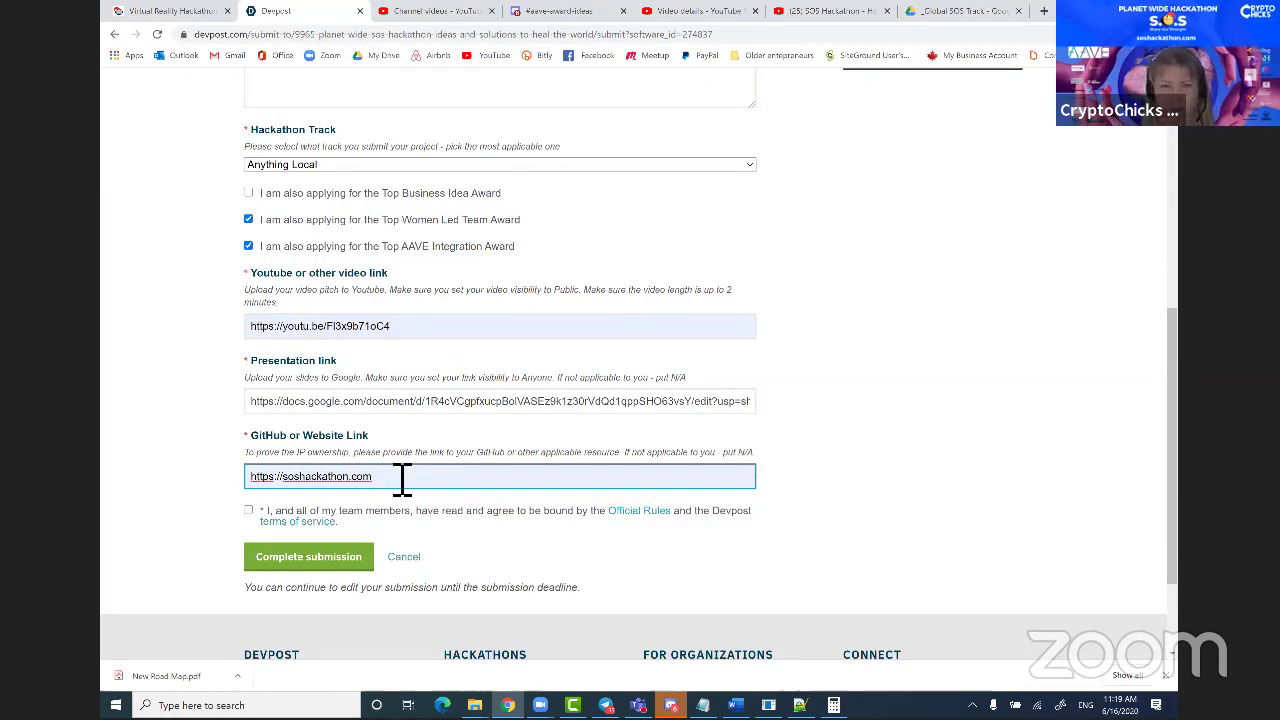
{"action": "left_click", "coordinate": [249, 511]}
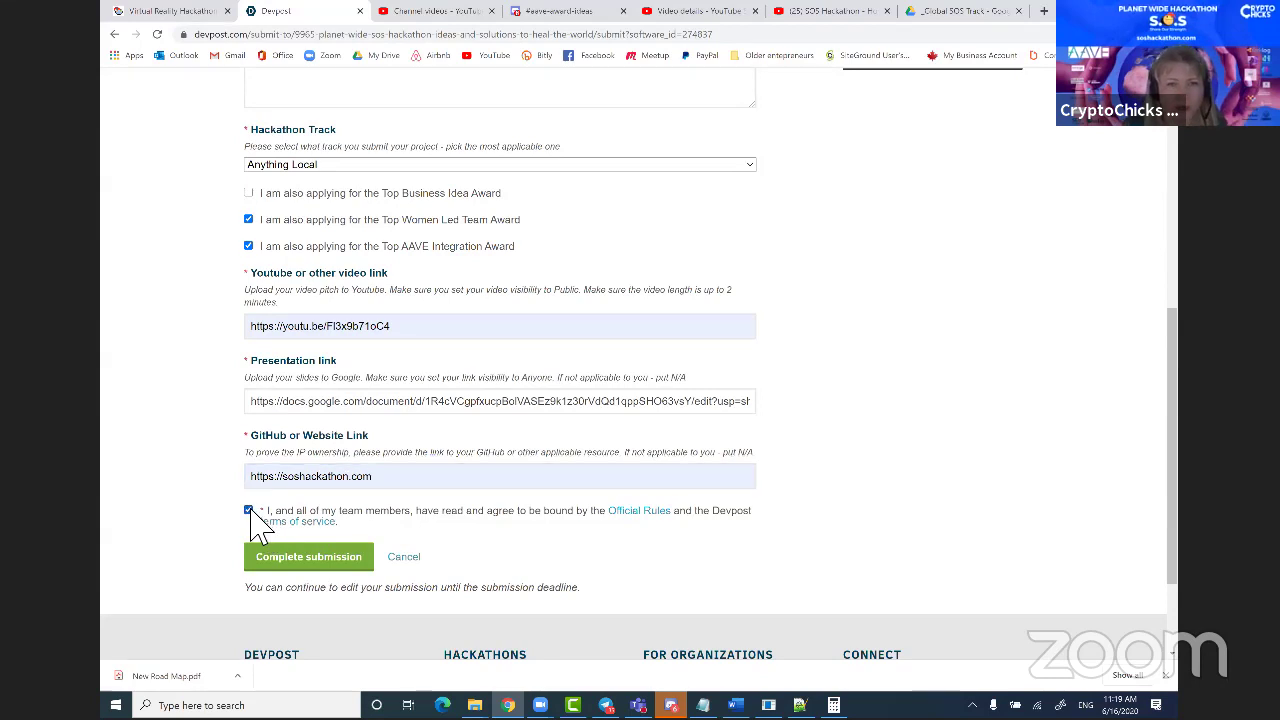
Open the Official Rules in a separate browser tab and complete the hackathon submission.
{"action": "right_click", "coordinate": [645, 512]}
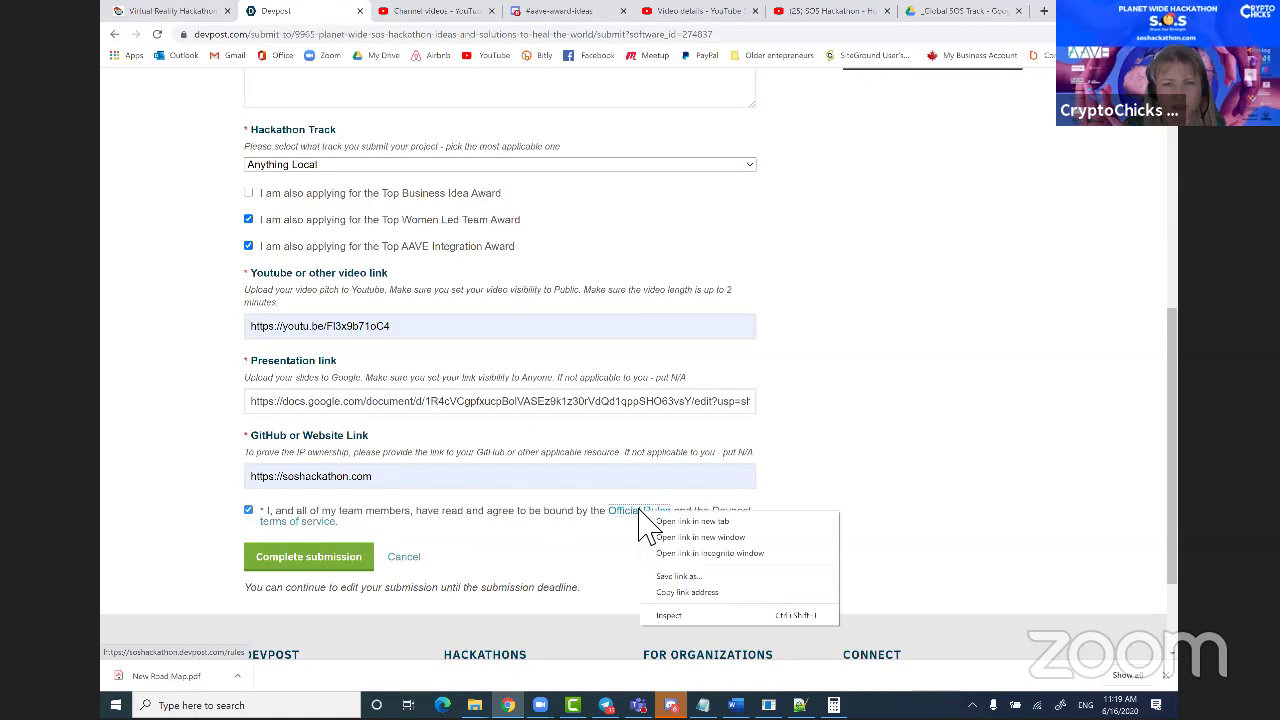
{"action": "left_click", "coordinate": [697, 524]}
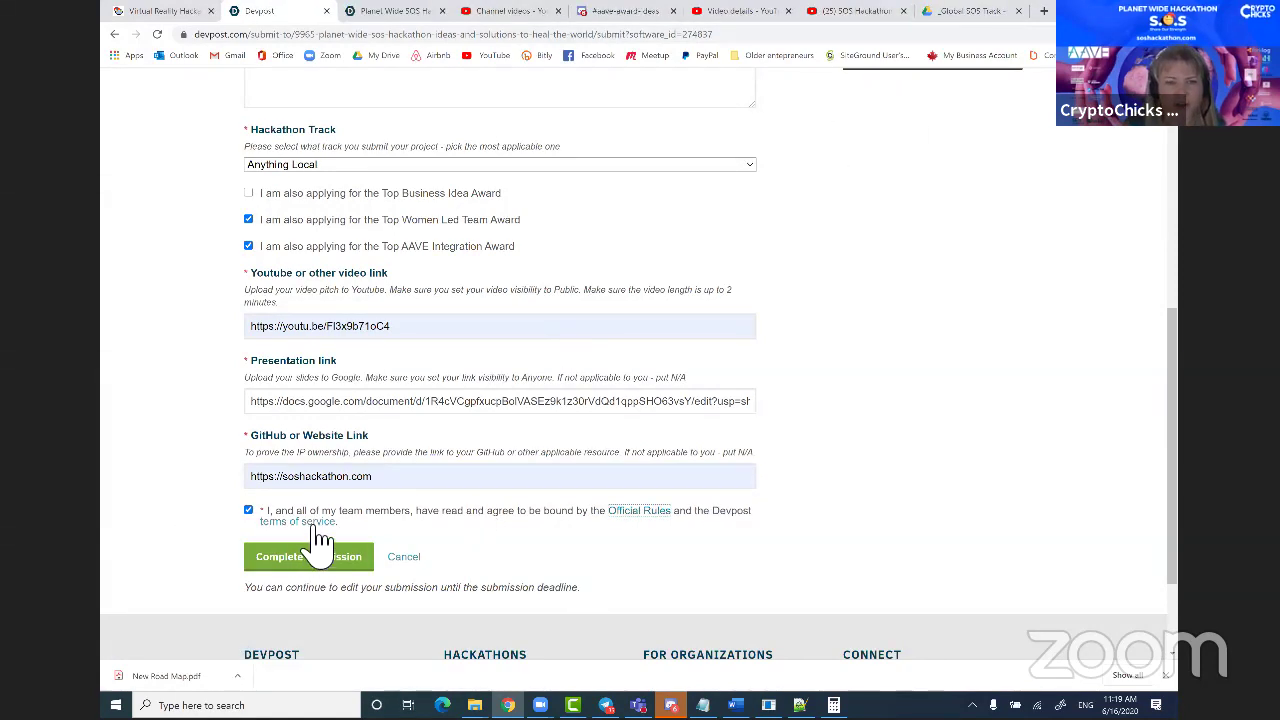
{"action": "left_click", "coordinate": [286, 562]}
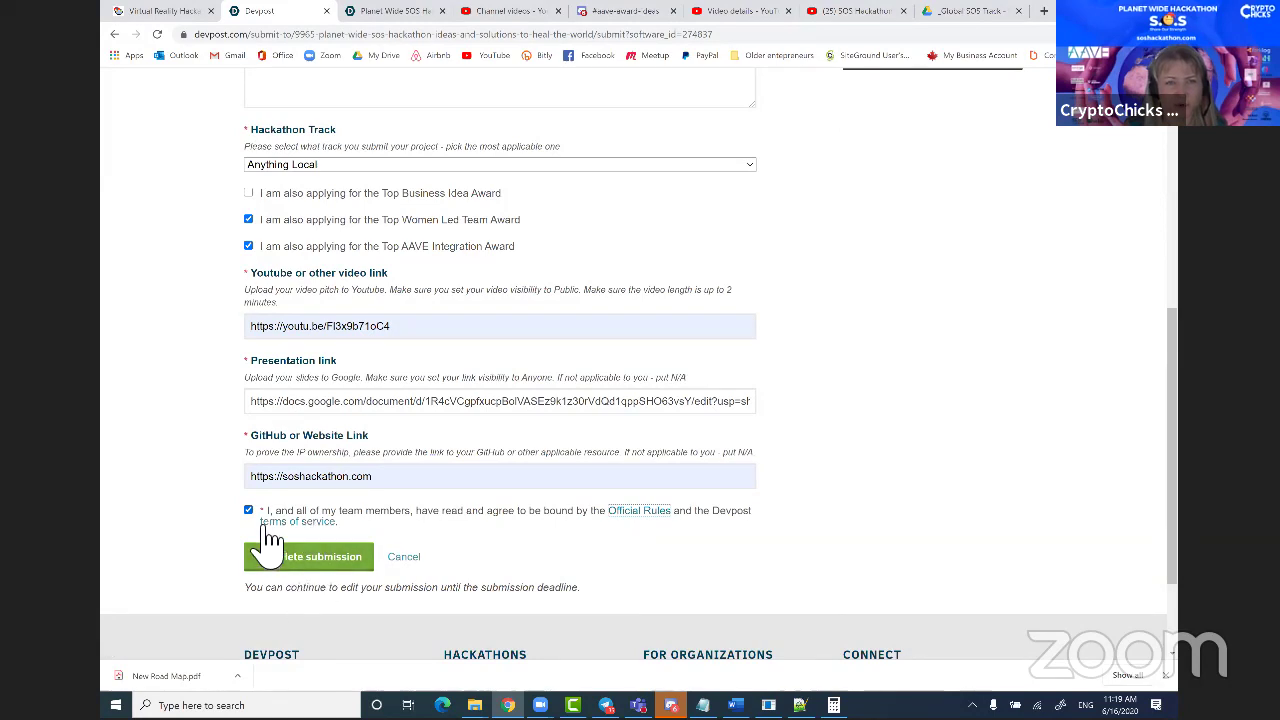
{"action": "left_click", "coordinate": [324, 560]}
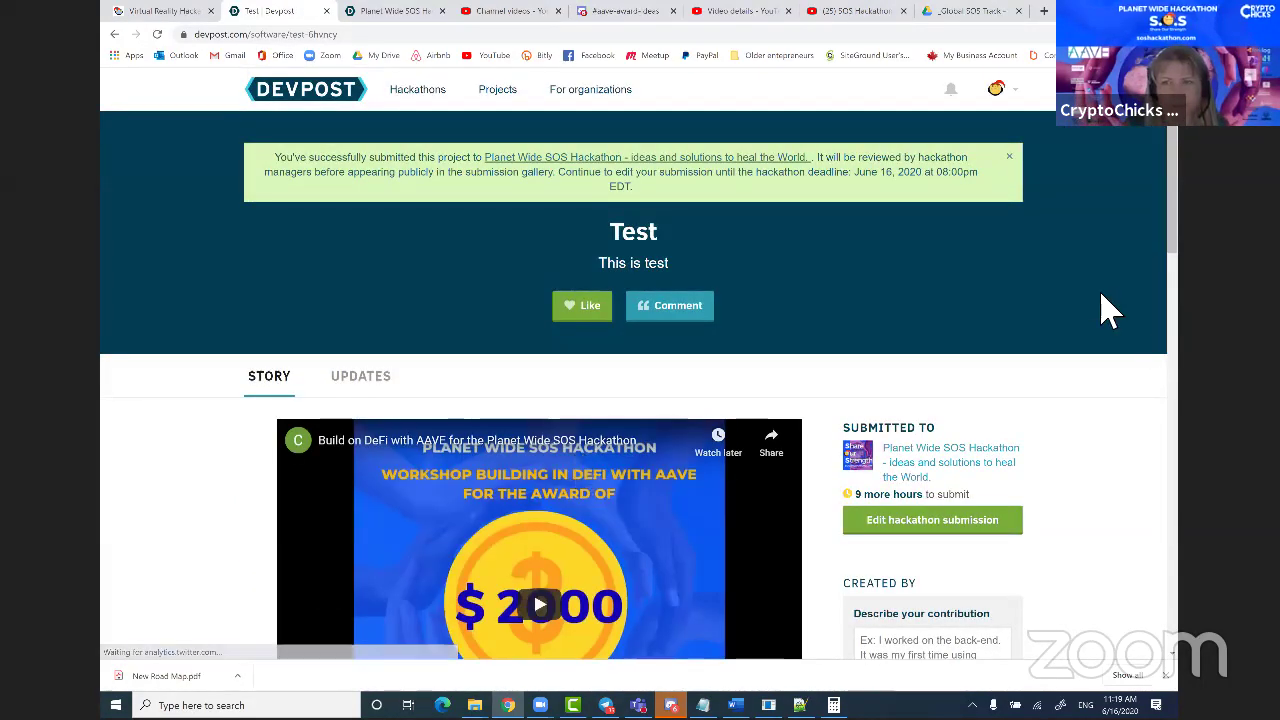
Reopen the hackathon submission for editing, review its form fields and complete the submission again.
{"action": "scroll", "coordinate": [1163, 203], "scroll_direction": "down", "scroll_amount": 3}
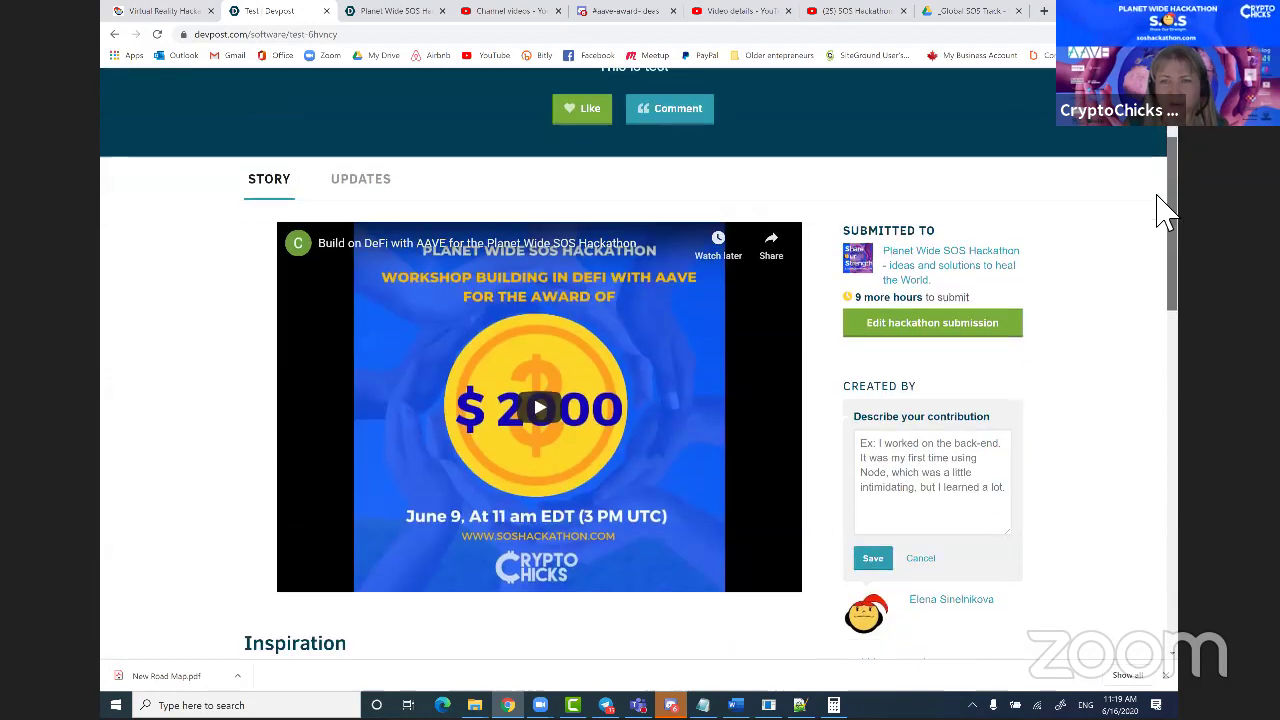
{"action": "left_click", "coordinate": [948, 338]}
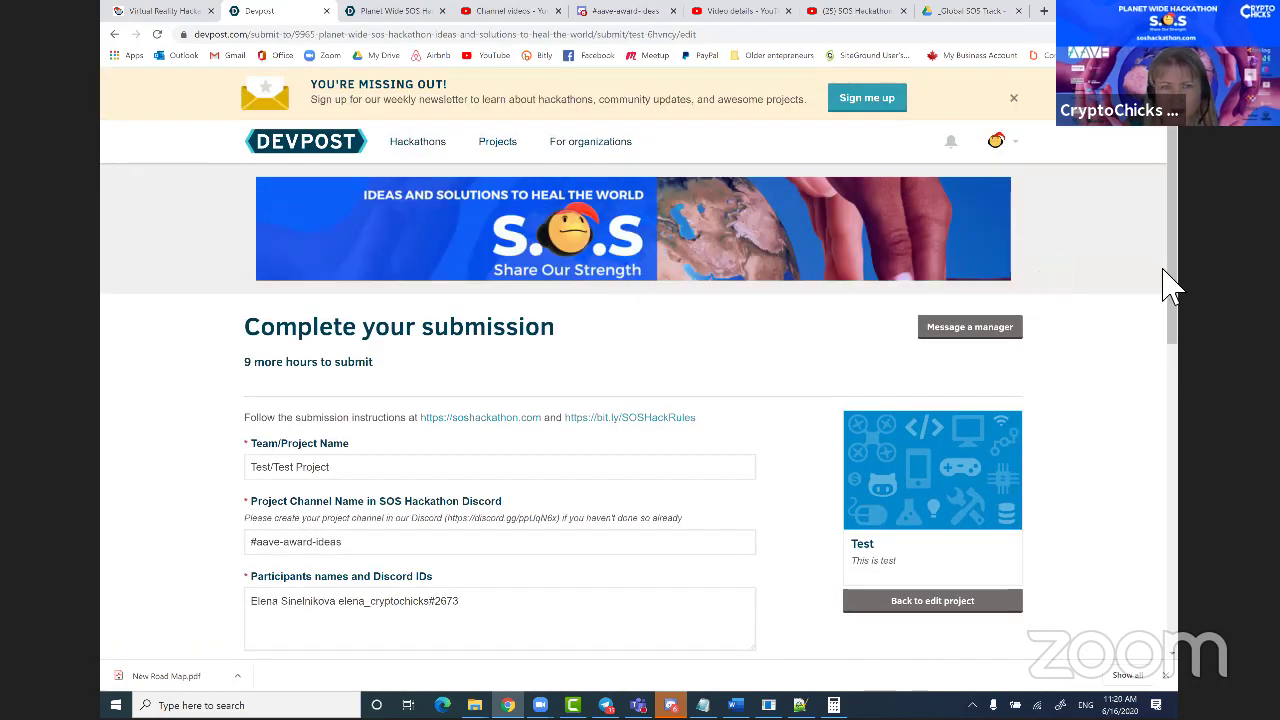
{"action": "scroll", "coordinate": [1137, 514], "scroll_direction": "down", "scroll_amount": 10}
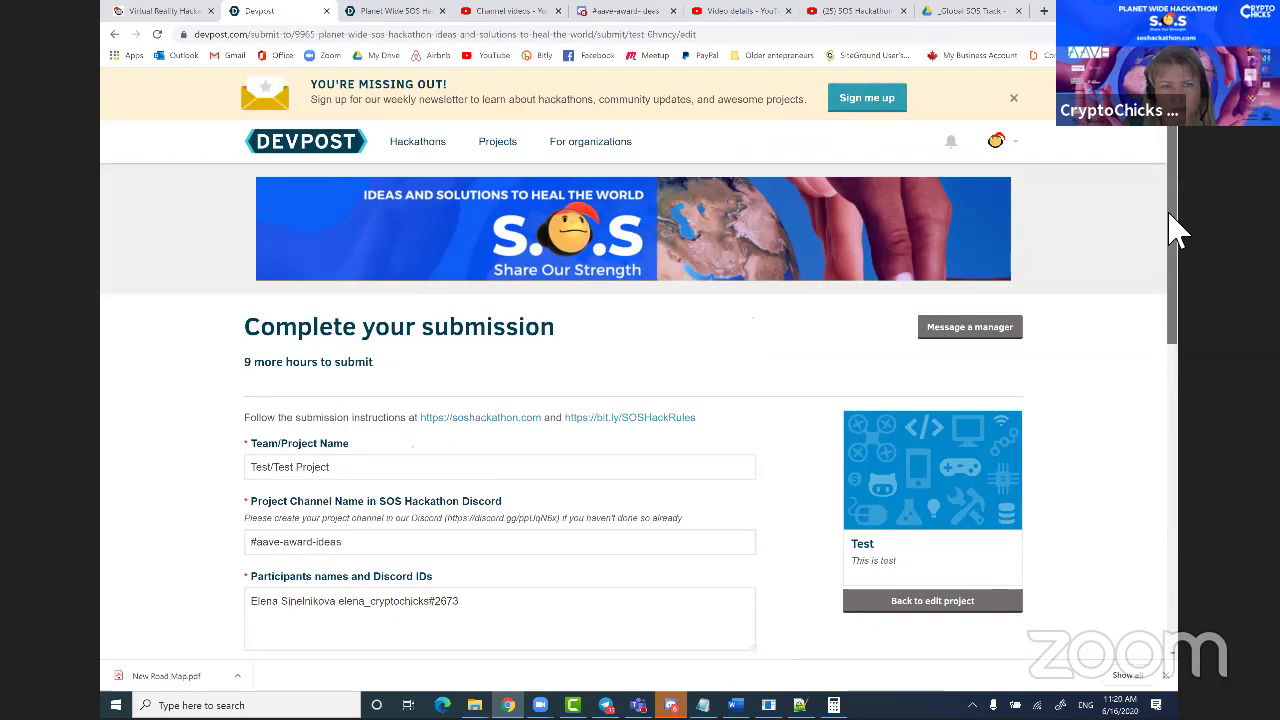
{"action": "scroll", "coordinate": [1171, 309], "scroll_direction": "down", "scroll_amount": 5}
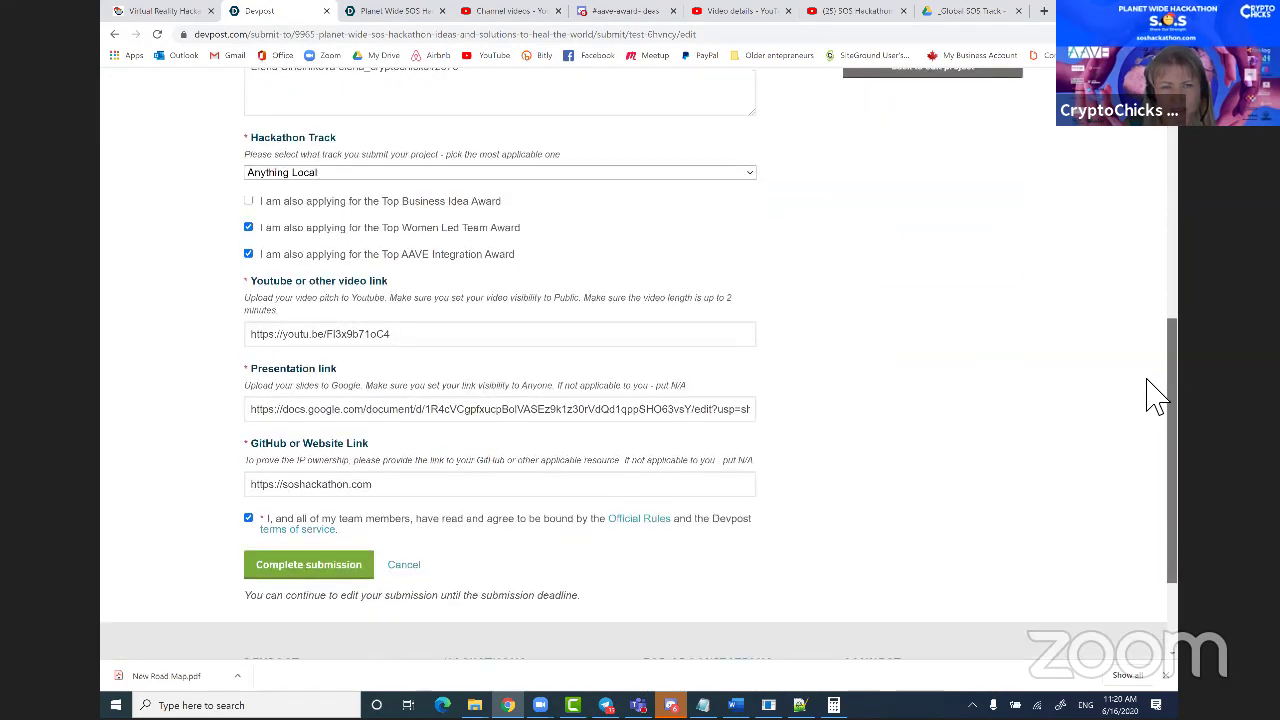
{"action": "scroll", "coordinate": [1170, 408], "scroll_direction": "up", "scroll_amount": 3}
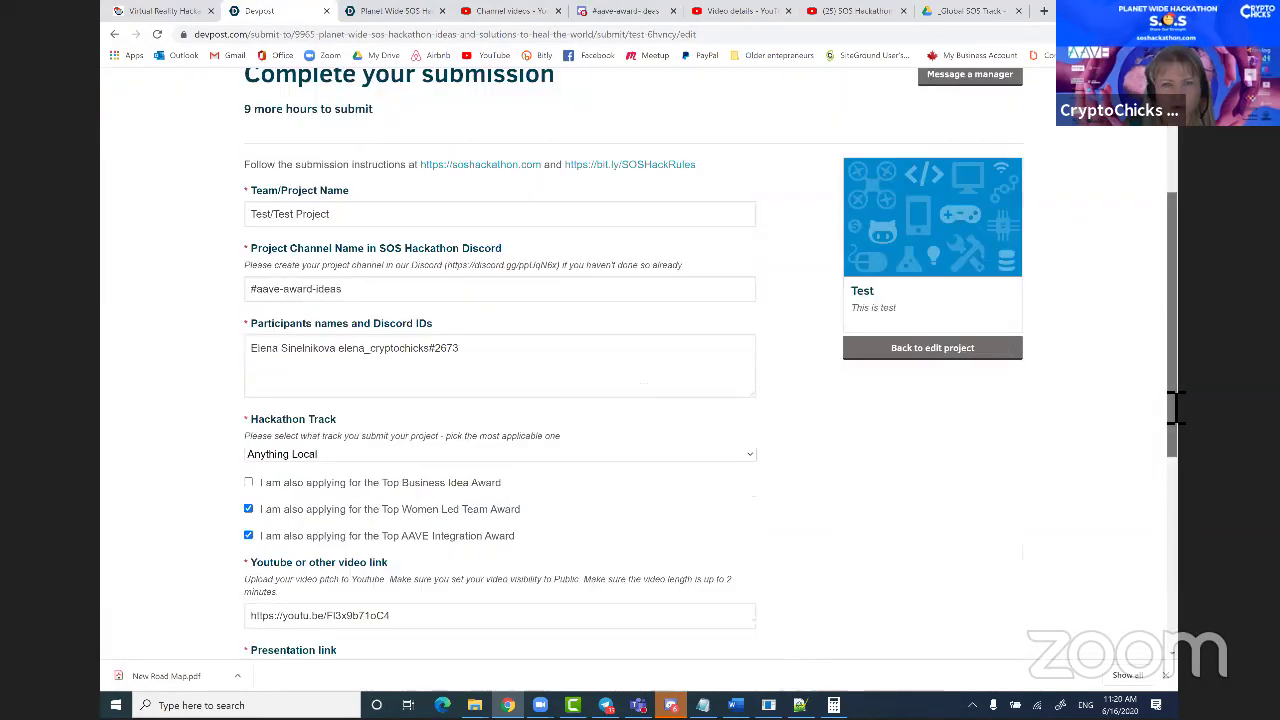
{"action": "scroll", "coordinate": [390, 470], "scroll_direction": "down", "scroll_amount": 3}
{"action": "left_click", "coordinate": [335, 540]}
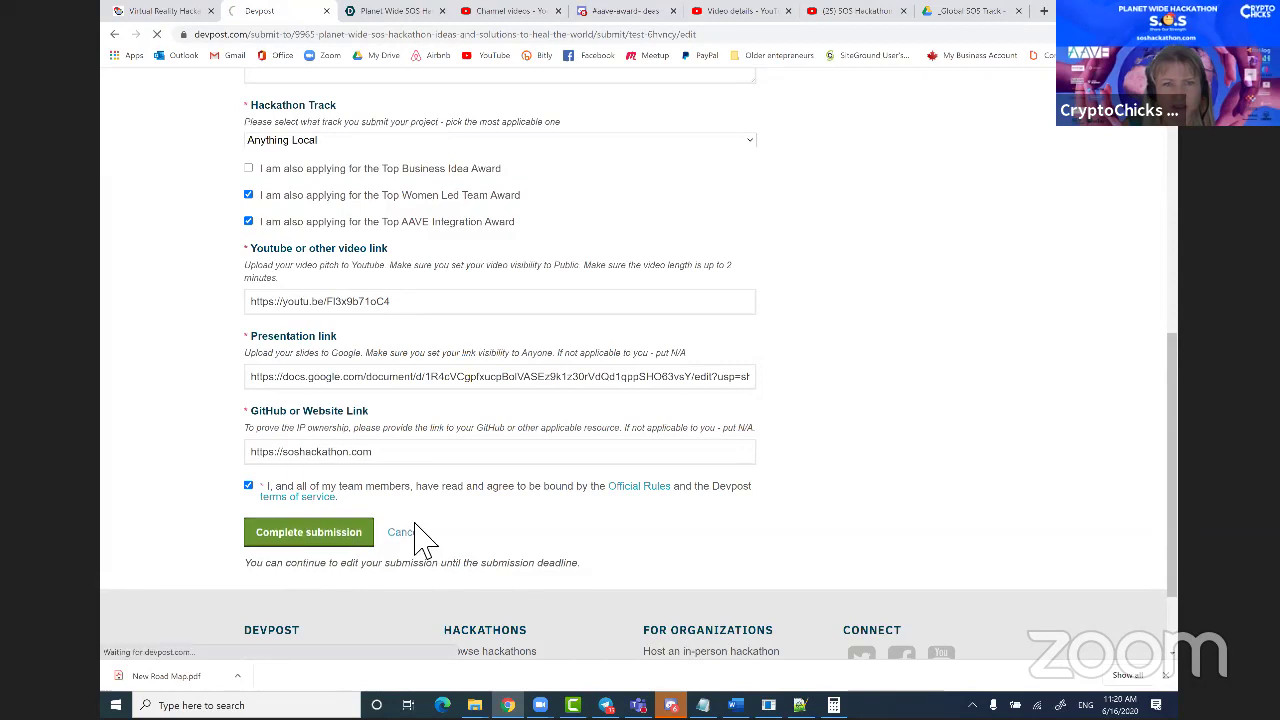